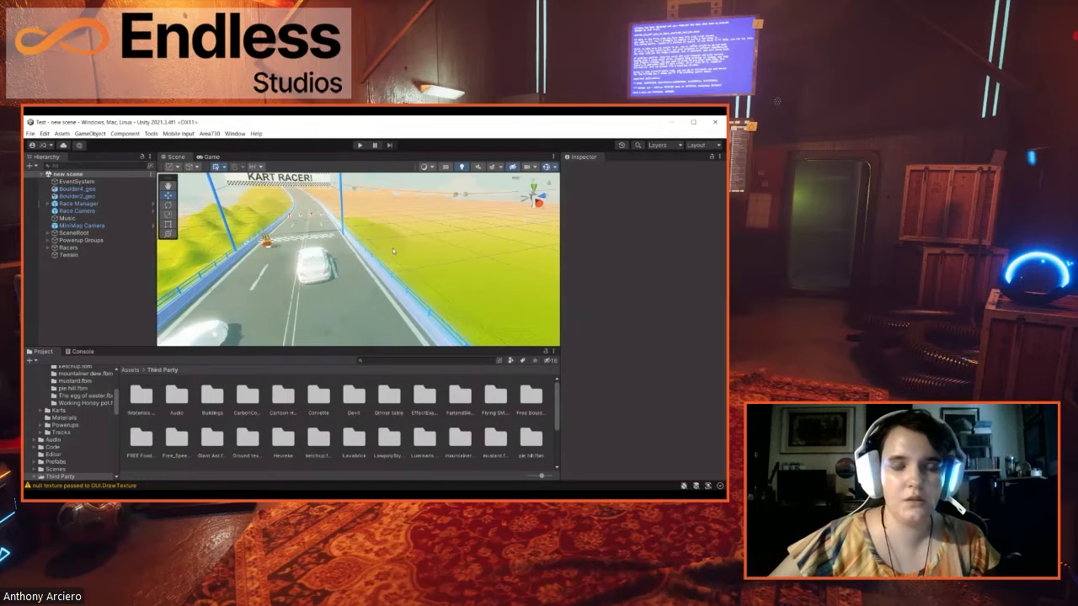
scroll(395, 266, down, 5)
scroll(385, 265, up, 5)
mouse_move(396, 243)
right_down()
mouse_move(357, 245)
mouse_move(371, 235)
mouse_move(416, 245)
right_up()
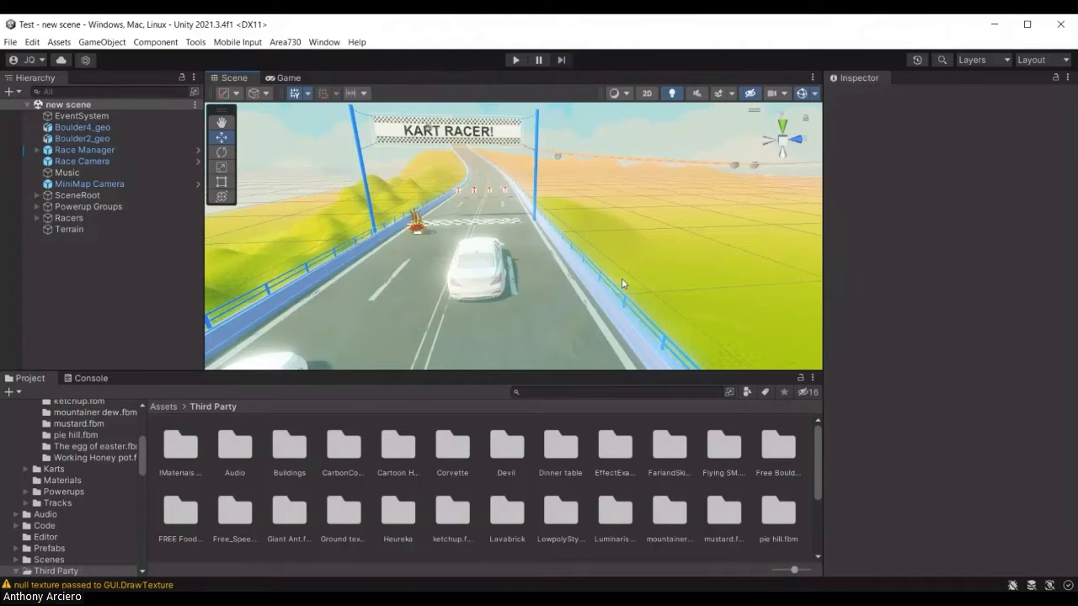
mouse_move(607, 283)
right_down()
mouse_move(607, 251)
mouse_move(586, 285)
right_up()
scroll(635, 282, down, 5)
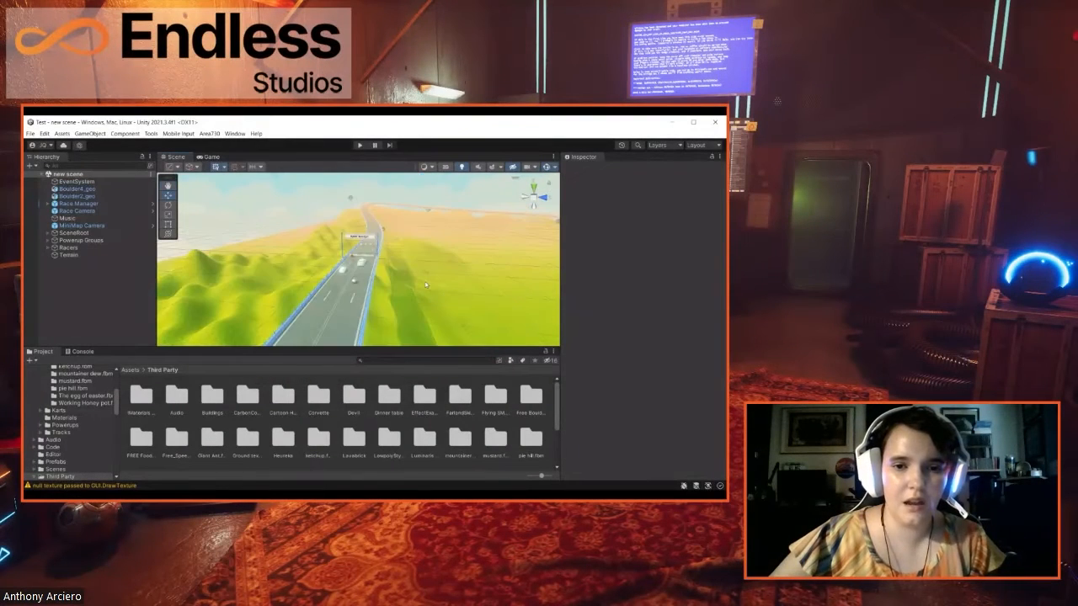
scroll(424, 282, up, 5)
right_drag(424, 281, 436, 264)
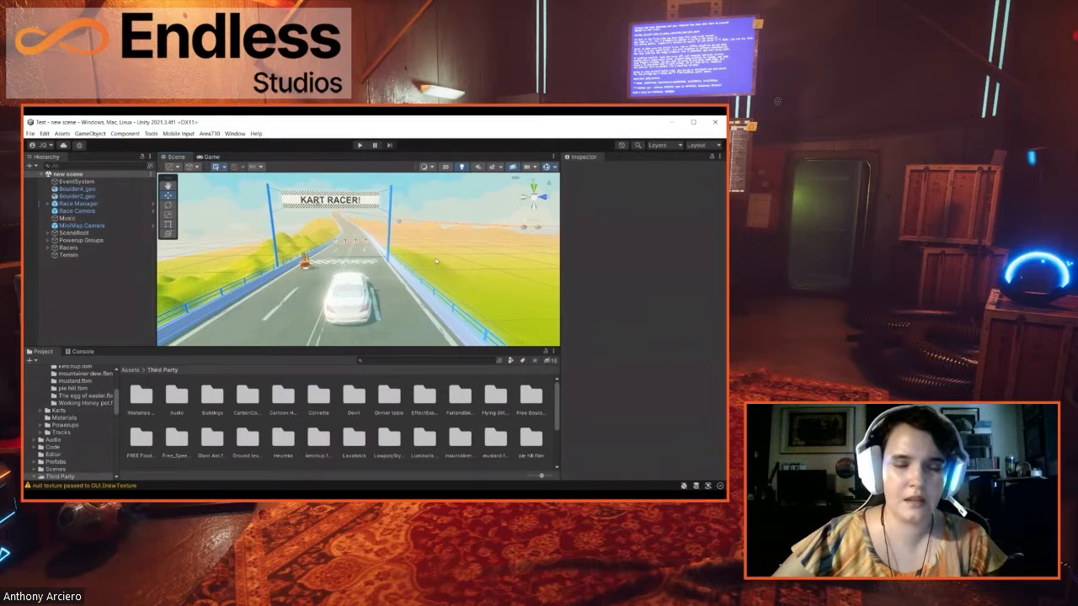
right_drag(435, 269, 439, 270)
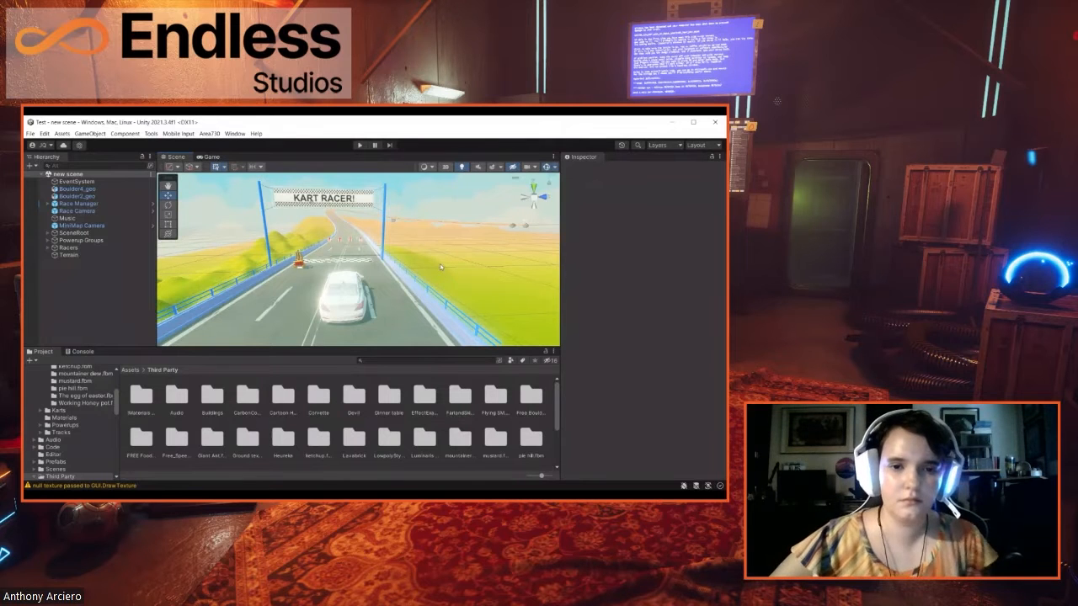
right_drag(449, 265, 435, 283)
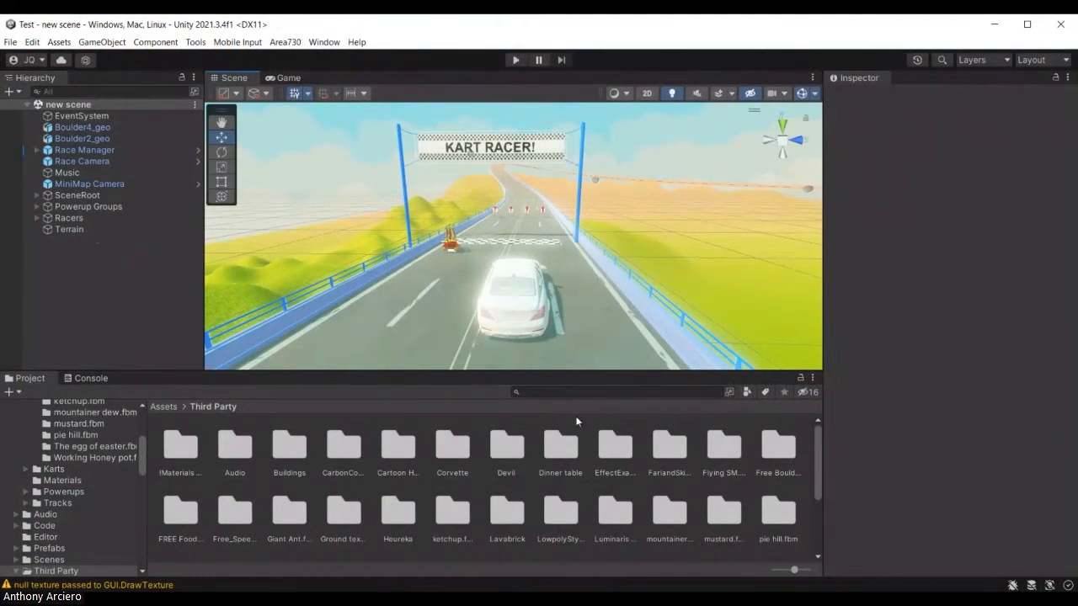
Step: Examine the hills and the painted tree clusters beside the race track
right_drag(632, 244, 563, 276)
key(w)
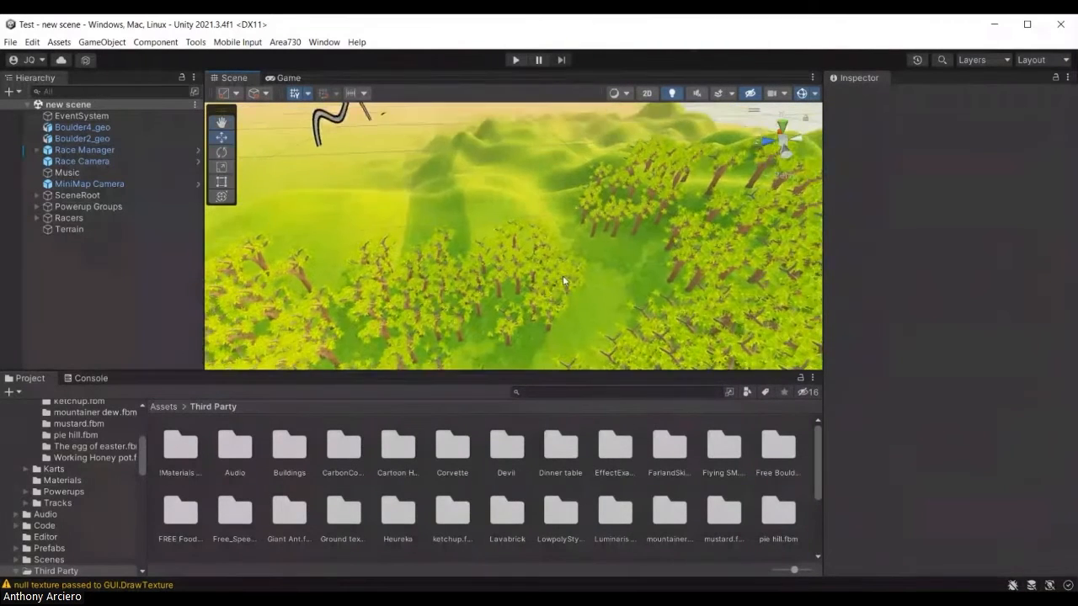
scroll(563, 276, down, 8)
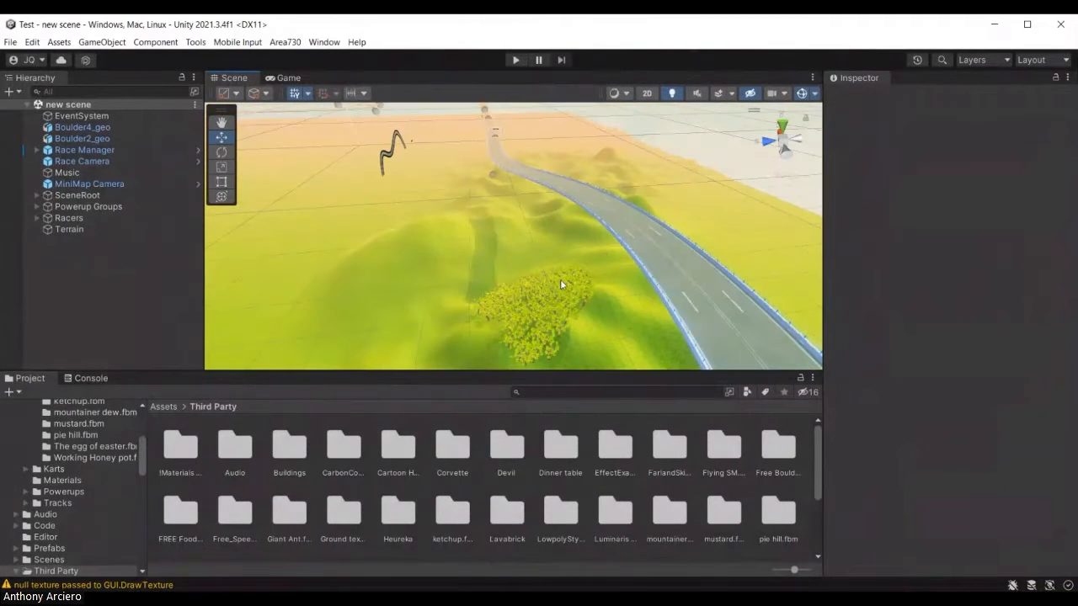
scroll(560, 280, down, 5)
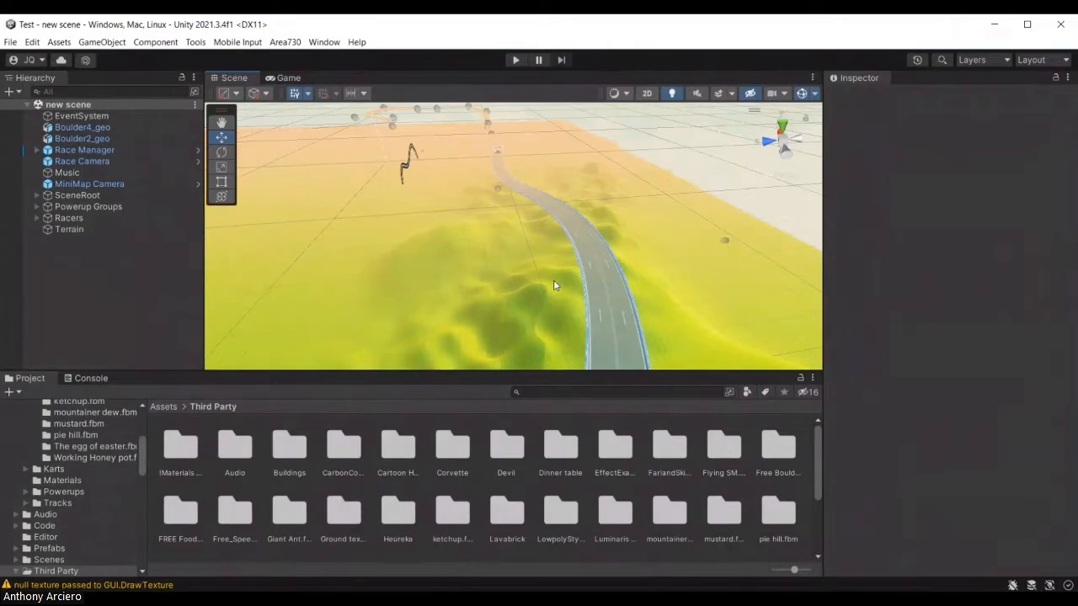
scroll(553, 286, up, 10)
right_drag(581, 257, 526, 234)
right_drag(512, 271, 481, 170)
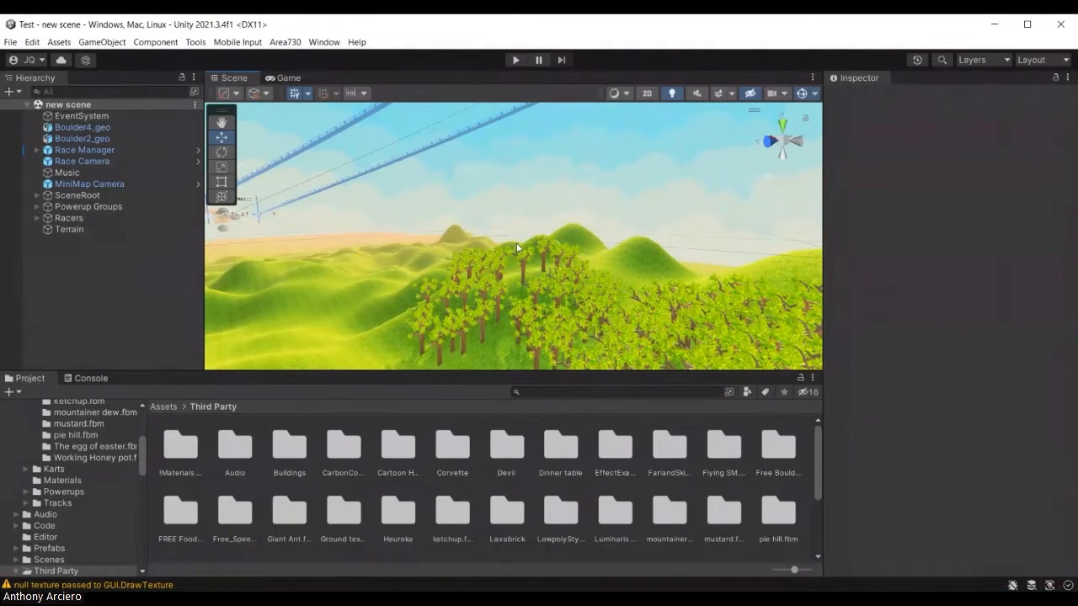
right_drag(516, 246, 852, 271)
right_drag(593, 258, 562, 250)
key(w)
key(s)
right_drag(557, 250, 546, 242)
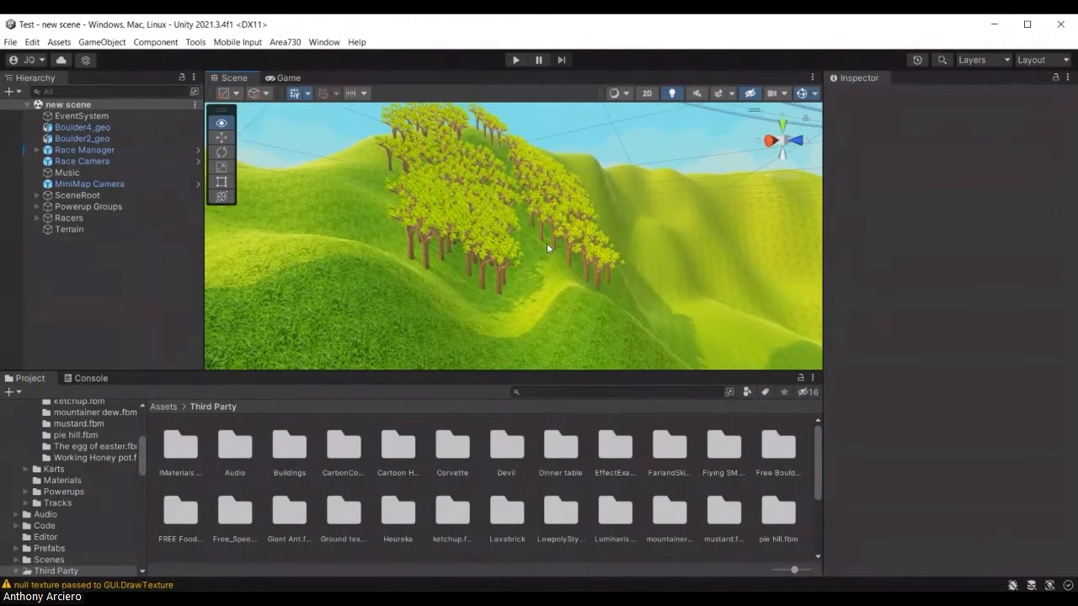
Step: Select the Terrain object, activate its Paint Trees tool and open the dialog for adding a tree
click(108, 231)
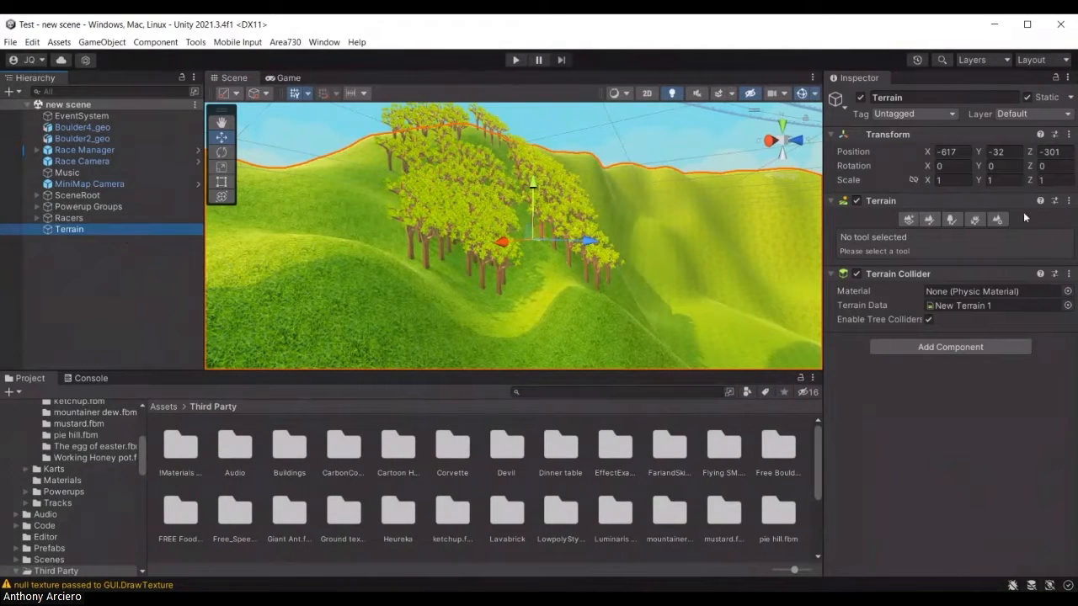
click(951, 220)
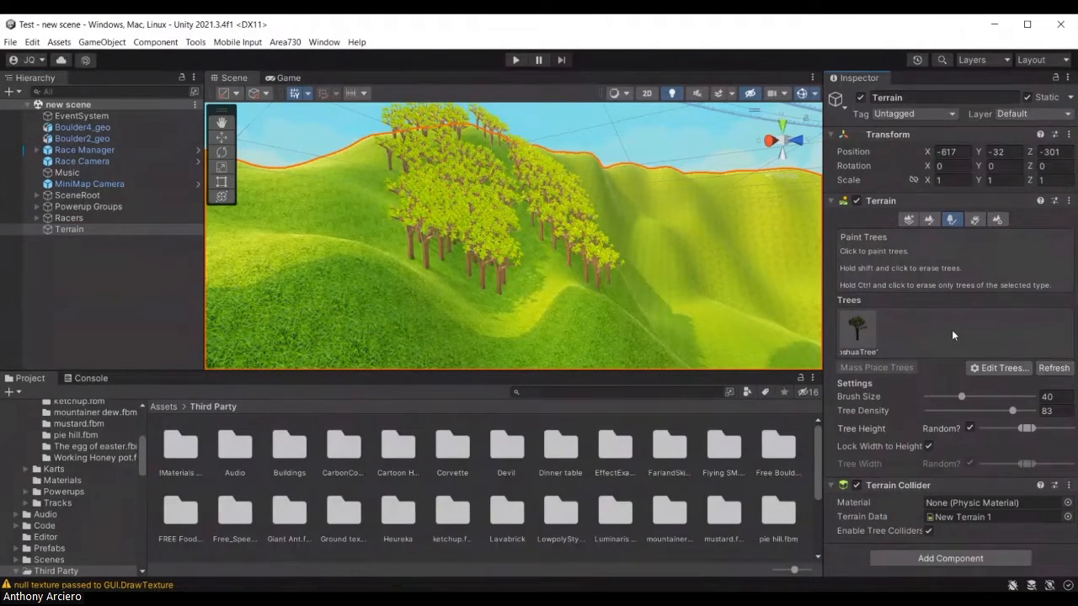
click(974, 371)
click(994, 371)
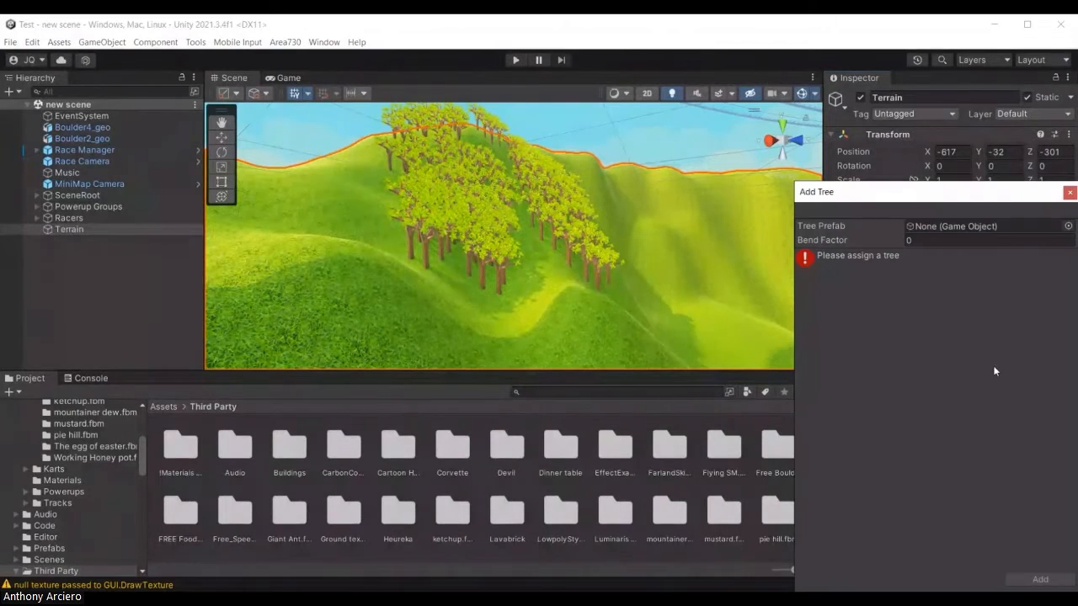
Step: Search the Third Party assets for "tree" and dismiss the Add Tree dialog without assigning a prefab
click(536, 391)
text(tree)
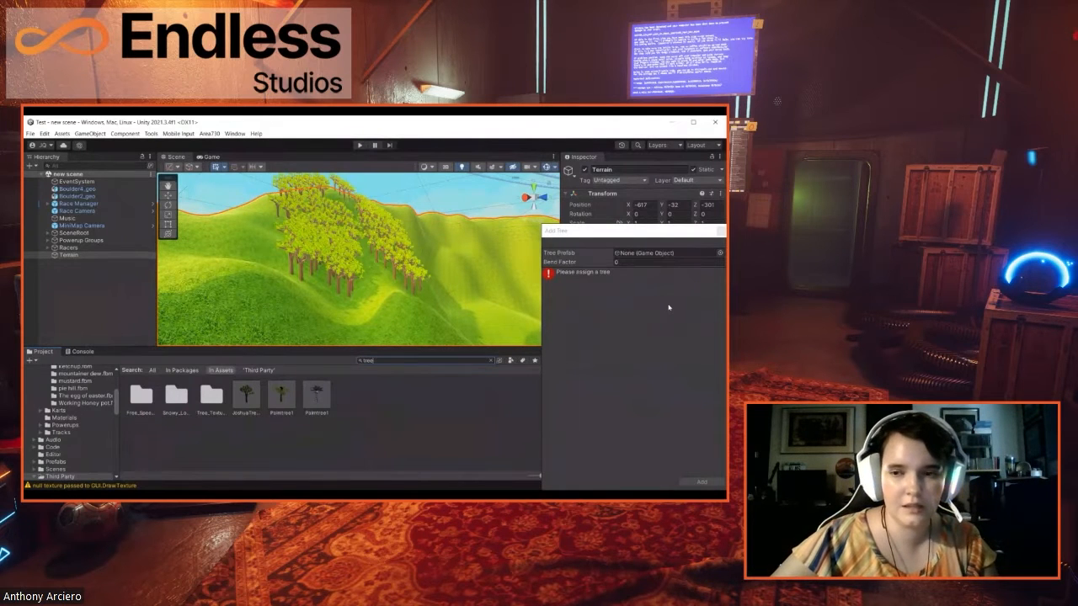
click(721, 231)
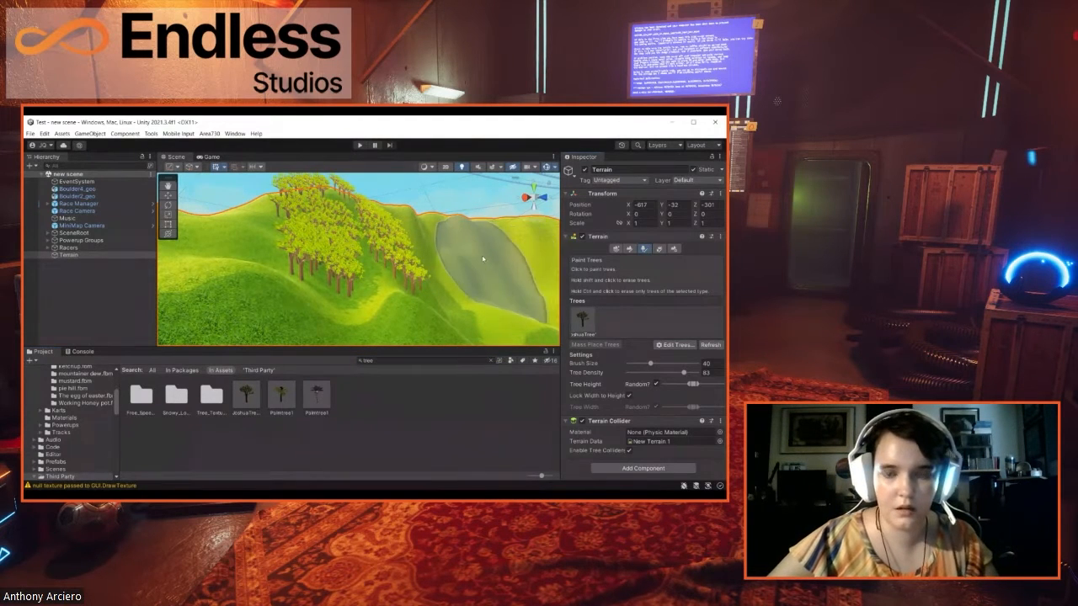
Step: Set the tree brush size to 19 and tree density to 58, and choose the Joshua tree for painting
drag(650, 363, 665, 376)
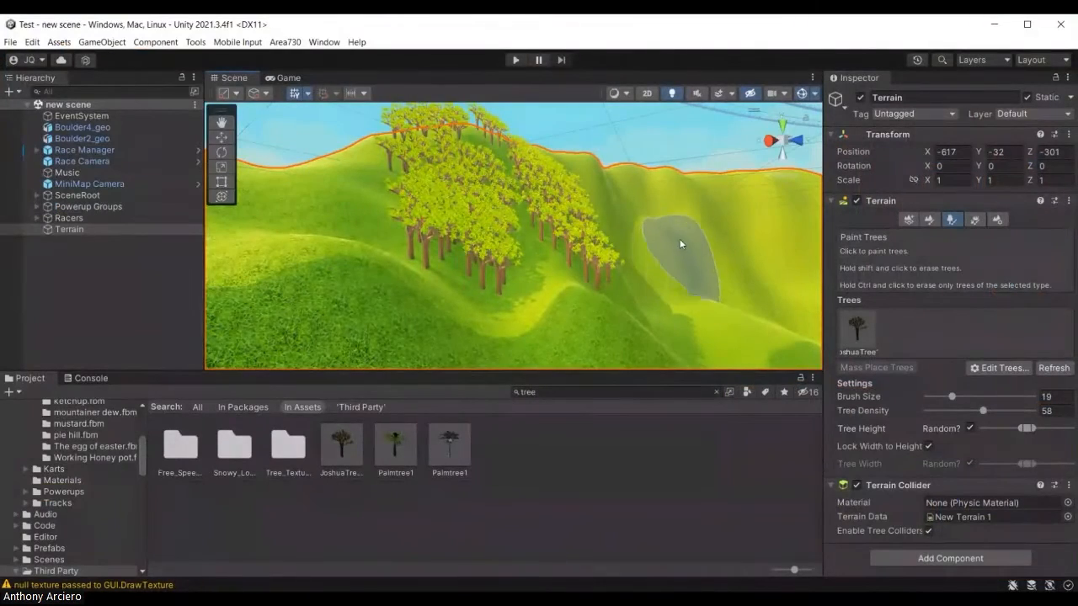
mouse_move(682, 276)
right_down()
mouse_move(767, 284)
mouse_move(730, 280)
mouse_move(655, 238)
mouse_move(682, 258)
mouse_move(674, 265)
right_up()
scroll(653, 291, up, 5)
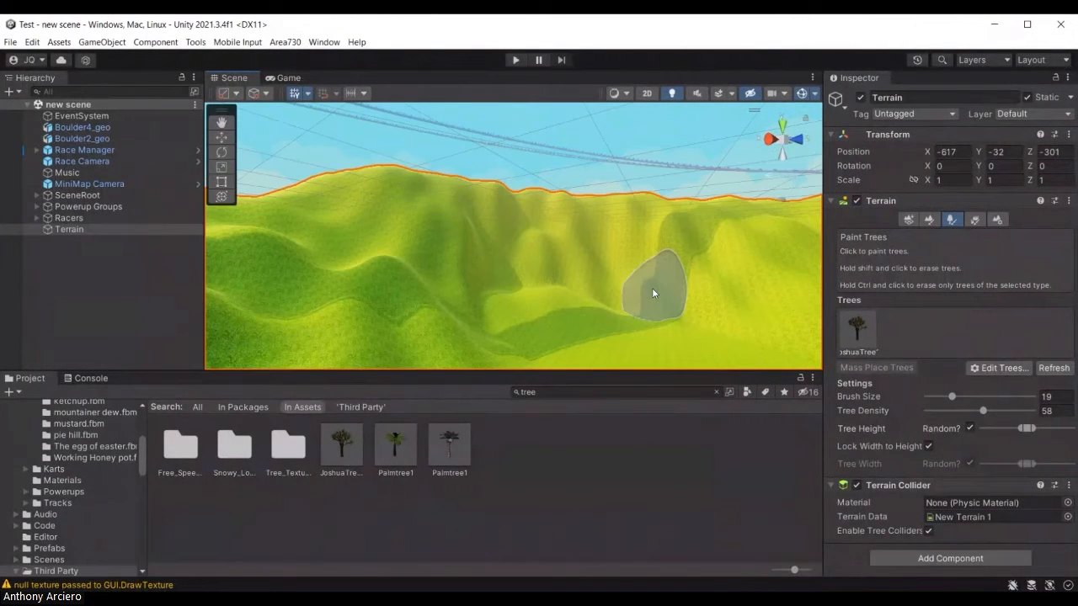
right_drag(573, 282, 614, 283)
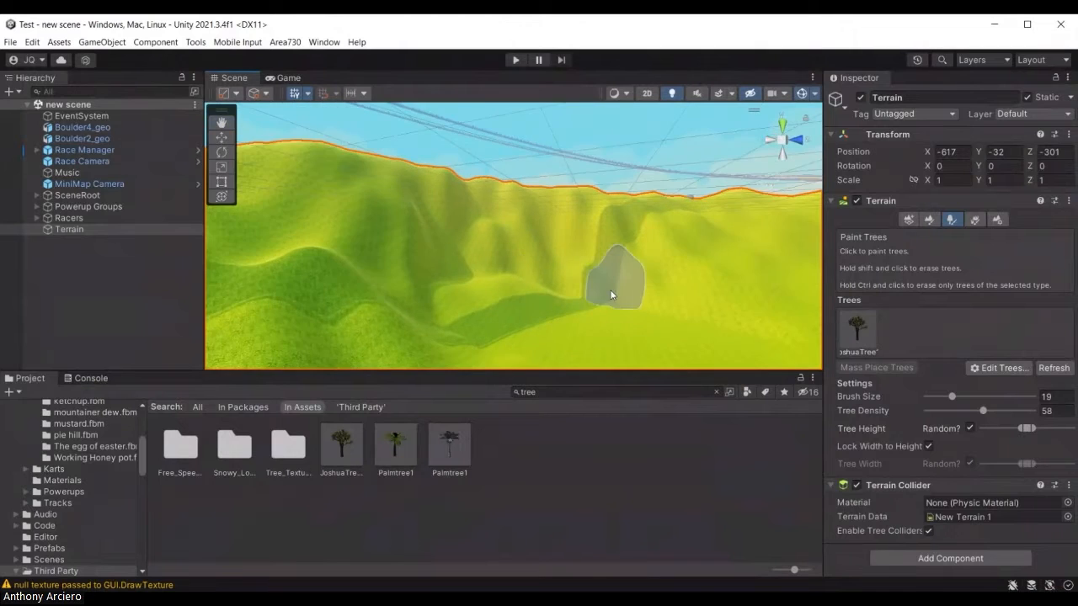
scroll(577, 288, up, 5)
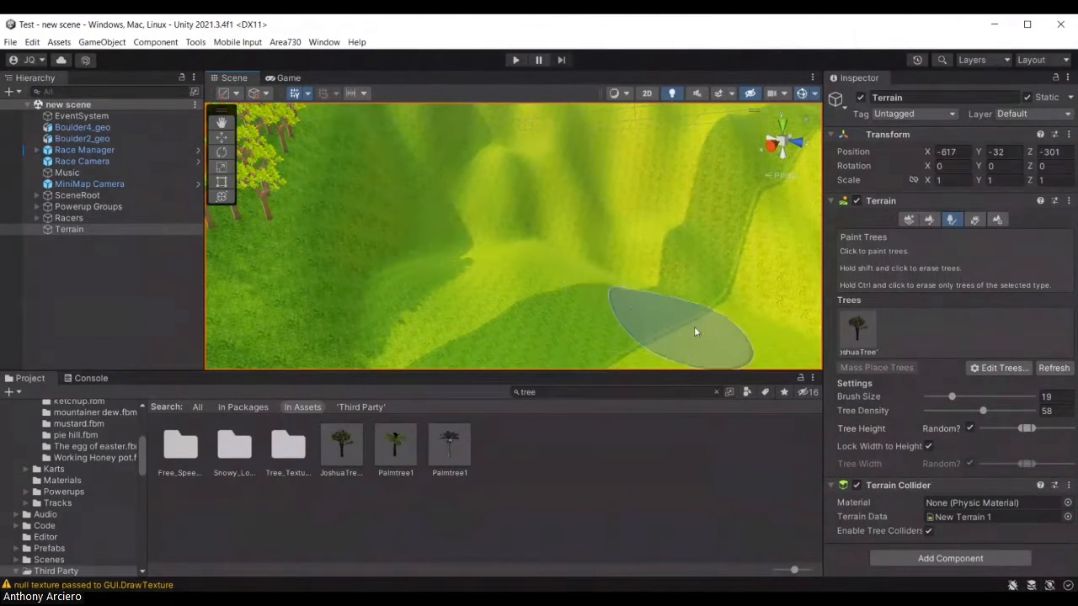
scroll(615, 307, up, 3)
scroll(615, 305, down, 5)
scroll(615, 303, down, 3)
mouse_move(612, 289)
right_down()
mouse_move(668, 289)
mouse_move(569, 280)
mouse_move(491, 250)
mouse_move(611, 271)
mouse_move(615, 320)
mouse_move(645, 245)
mouse_move(738, 236)
mouse_move(492, 251)
right_up()
scroll(505, 253, down, 2)
scroll(408, 256, down, 3)
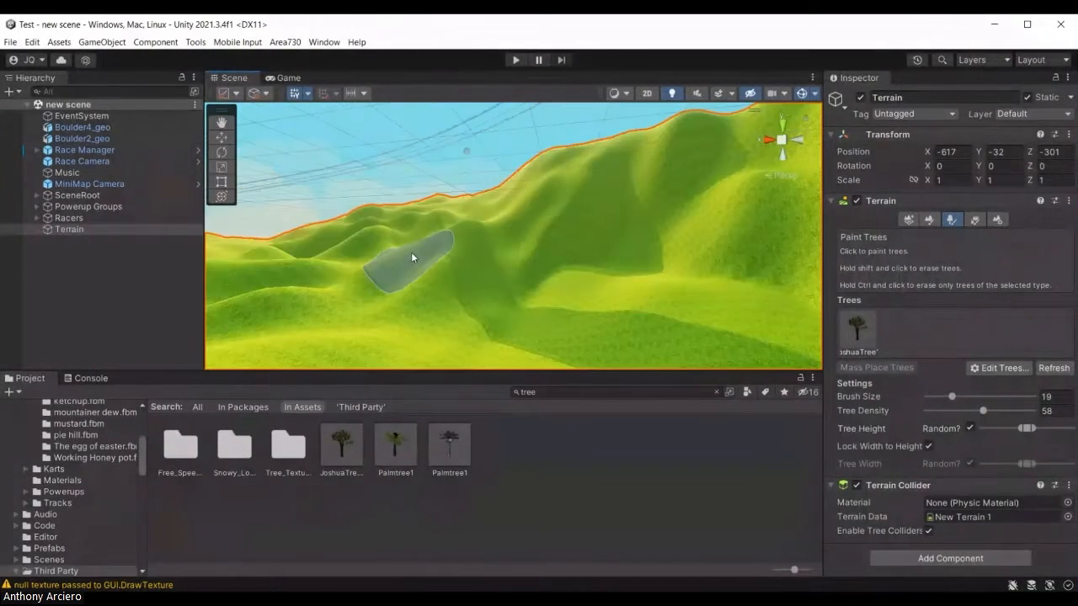
click(866, 334)
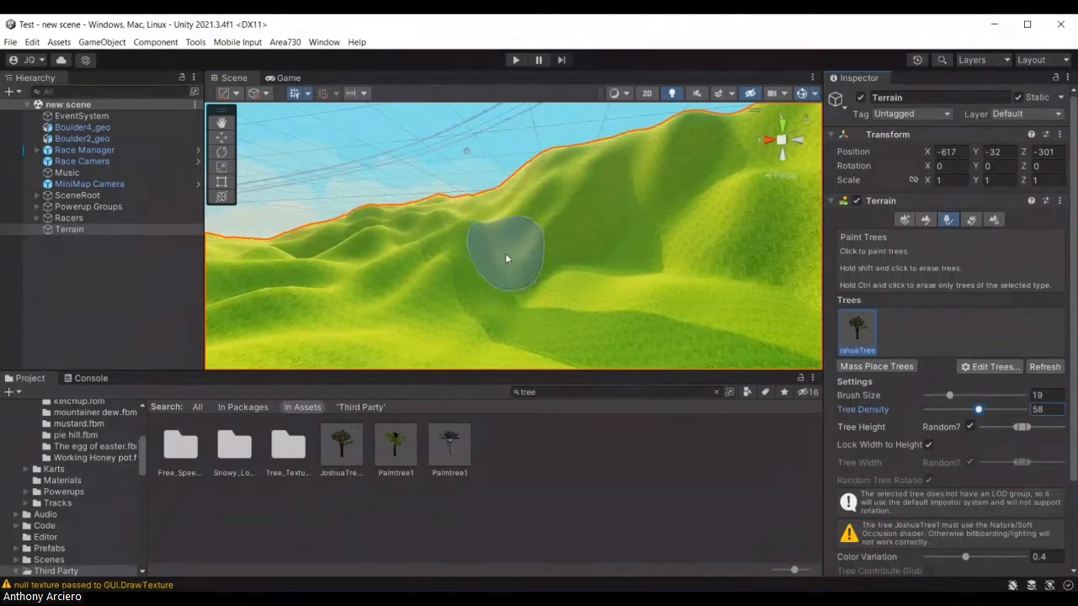
Step: Paint Joshua trees across the valley floor and the lower slopes of the bare green hills
click(483, 263)
drag(613, 305, 721, 308)
drag(467, 327, 397, 300)
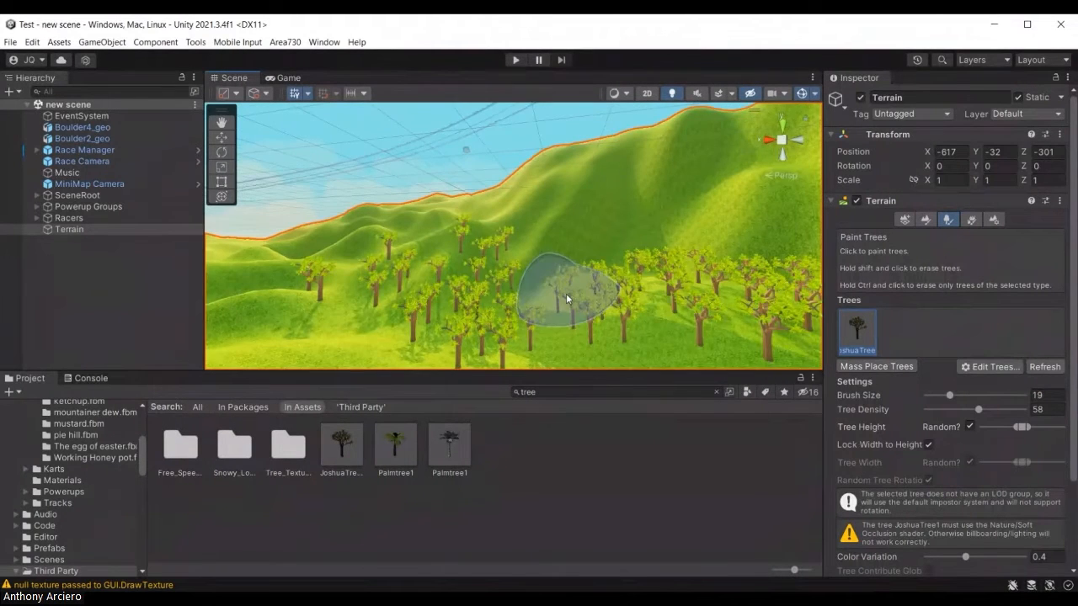
Step: Extend the Joshua tree forest over the open grass in front and up the adjoining hillside
alt+drag(567, 300, 421, 281)
key(w)
right_drag(422, 281, 404, 297)
scroll(472, 296, down, 3)
right_drag(482, 296, 503, 353)
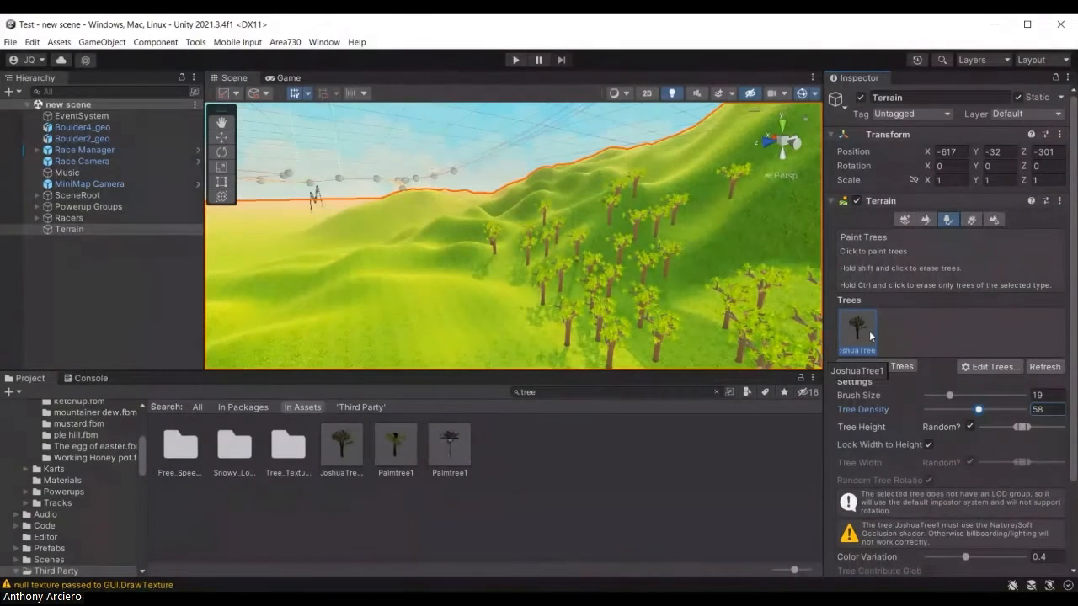
mouse_move(431, 294)
mouse_down()
mouse_move(383, 305)
mouse_move(476, 330)
mouse_move(454, 358)
mouse_move(425, 241)
mouse_move(406, 260)
mouse_move(434, 235)
mouse_move(457, 241)
mouse_up()
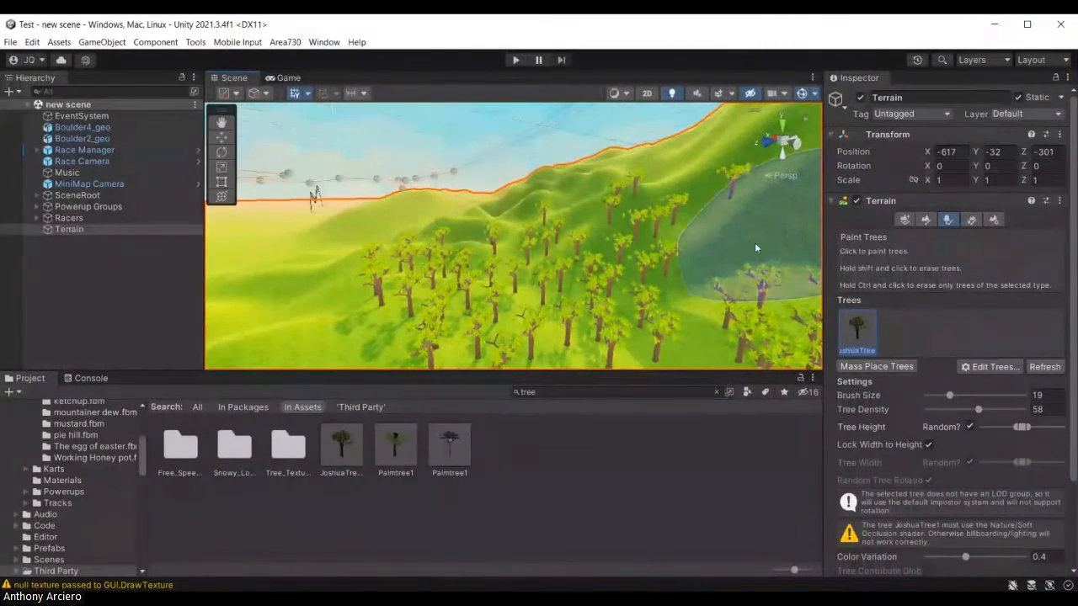
mouse_move(747, 237)
mouse_down()
mouse_move(719, 275)
mouse_move(763, 298)
mouse_move(681, 296)
mouse_move(672, 256)
mouse_move(576, 278)
mouse_up()
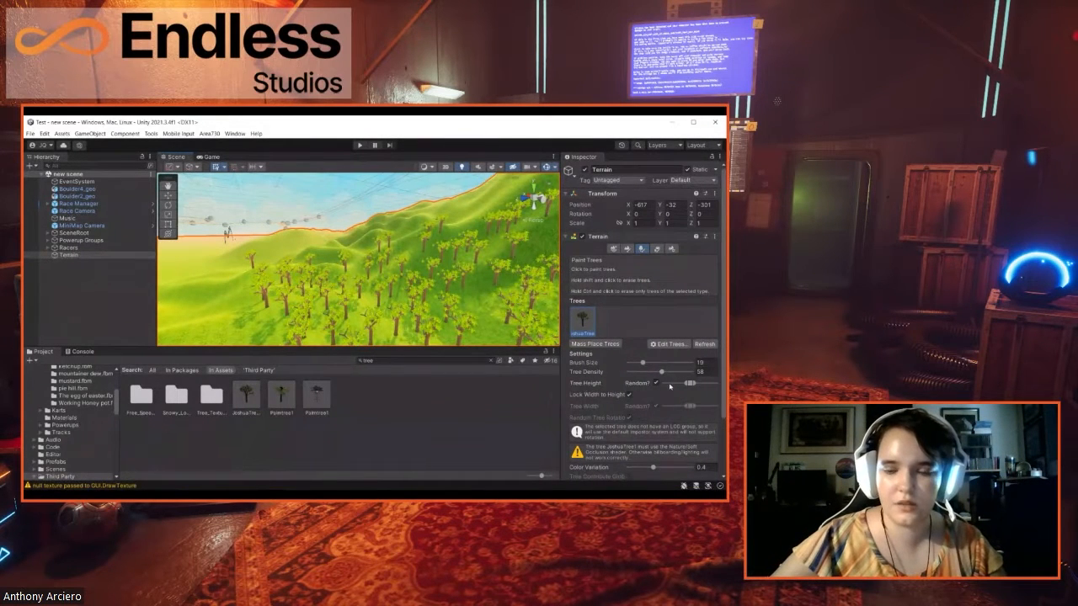
Step: Paint more Joshua trees along the forest's open grassy edge, undoing and redoing the stroke
scroll(652, 389, down, 1)
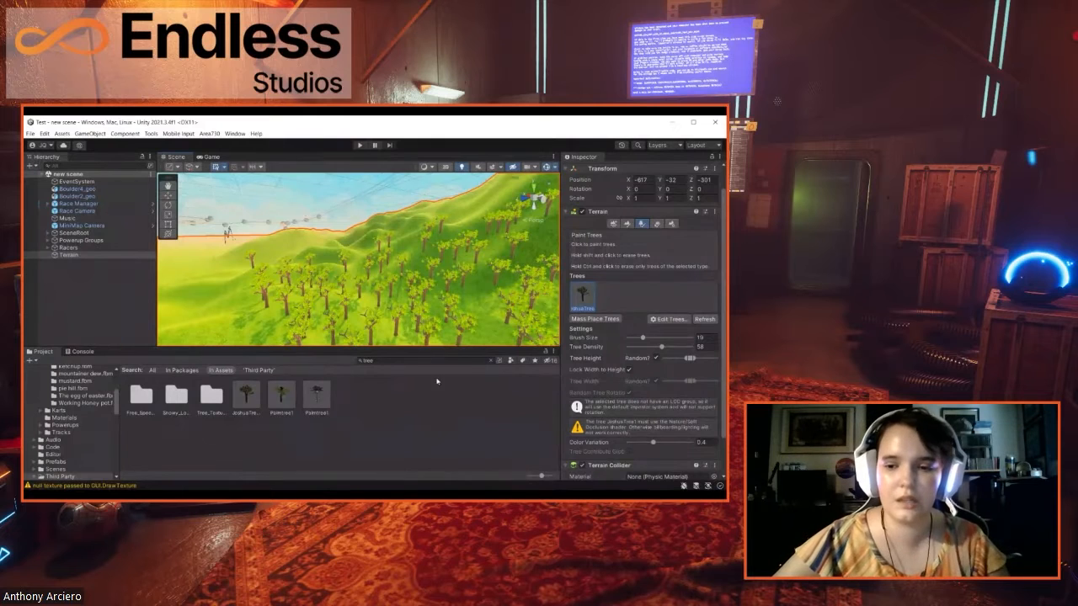
scroll(602, 384, down, 1)
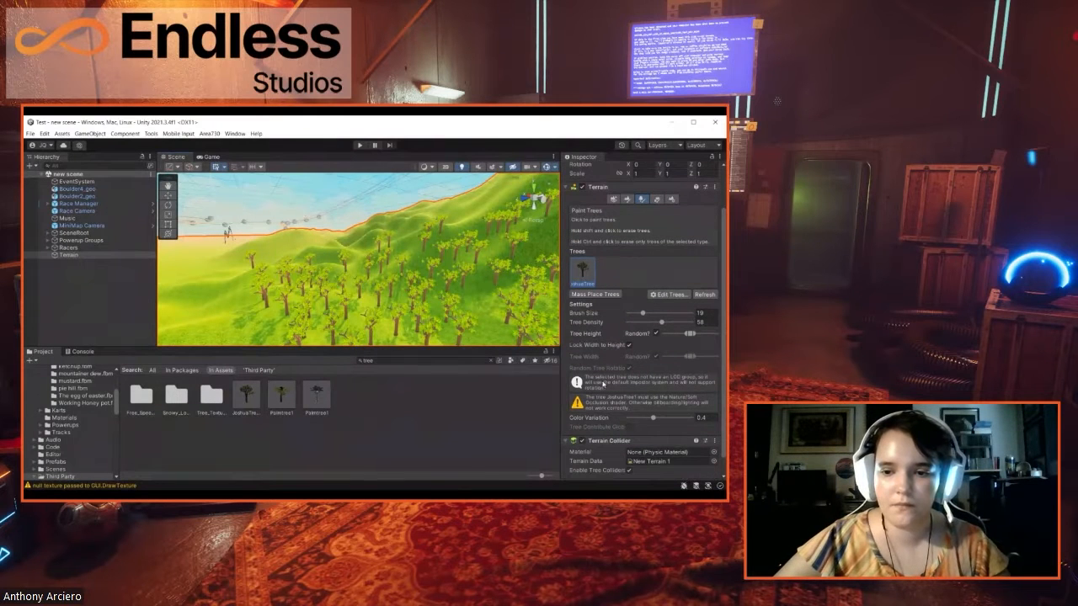
scroll(609, 401, up, 2)
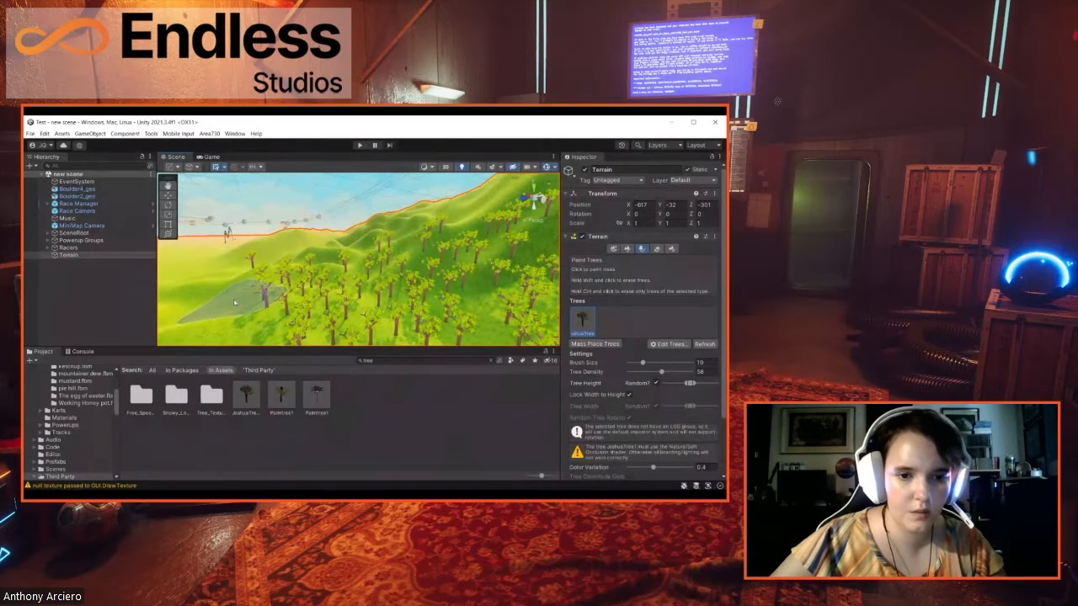
mouse_move(233, 303)
mouse_down()
mouse_move(300, 312)
mouse_move(375, 273)
mouse_up()
key(ctrl+z)
key(ctrl+y)
mouse_move(373, 261)
right_down()
mouse_move(370, 289)
mouse_move(358, 267)
right_up()
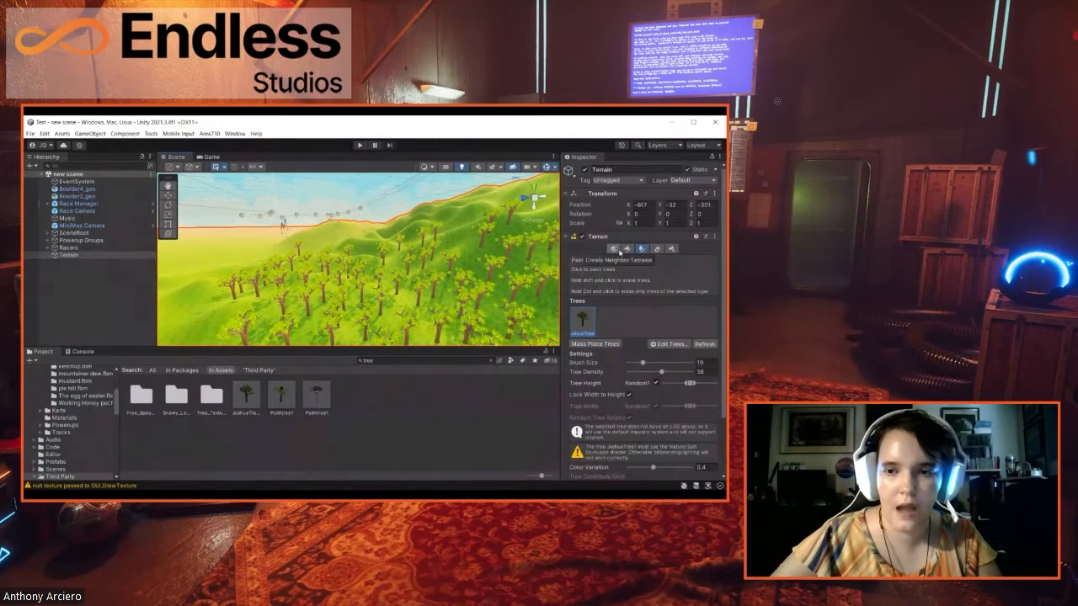
Step: Switch to Raise or Lower Terrain and raise hills on the flat grass near the track with the cloudy brush at size 87
click(616, 249)
click(628, 250)
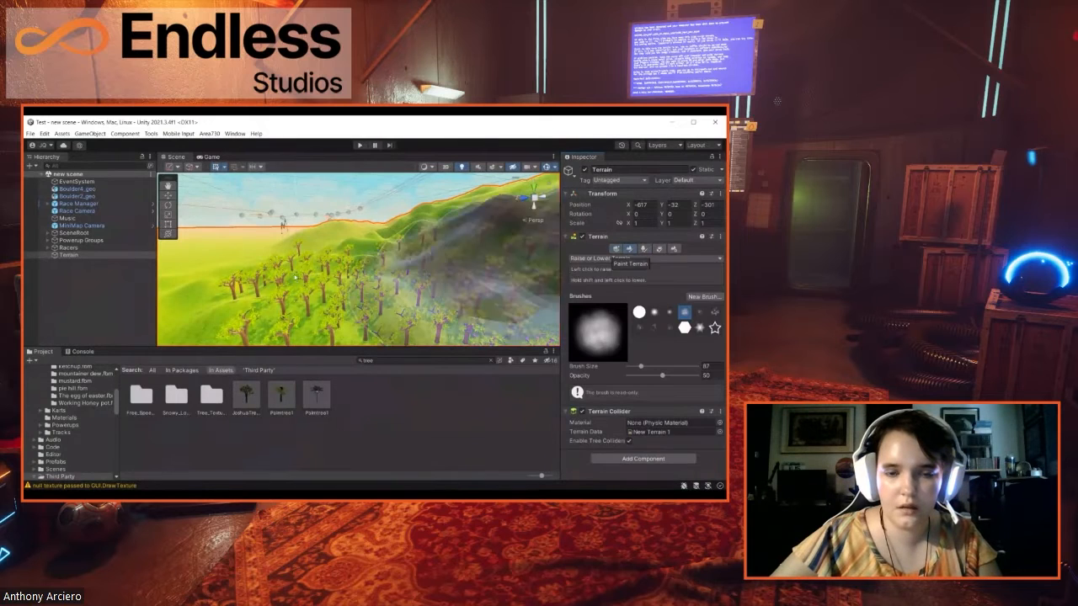
scroll(362, 278, down, 5)
middle_drag(343, 273, 464, 267)
scroll(464, 267, up, 8)
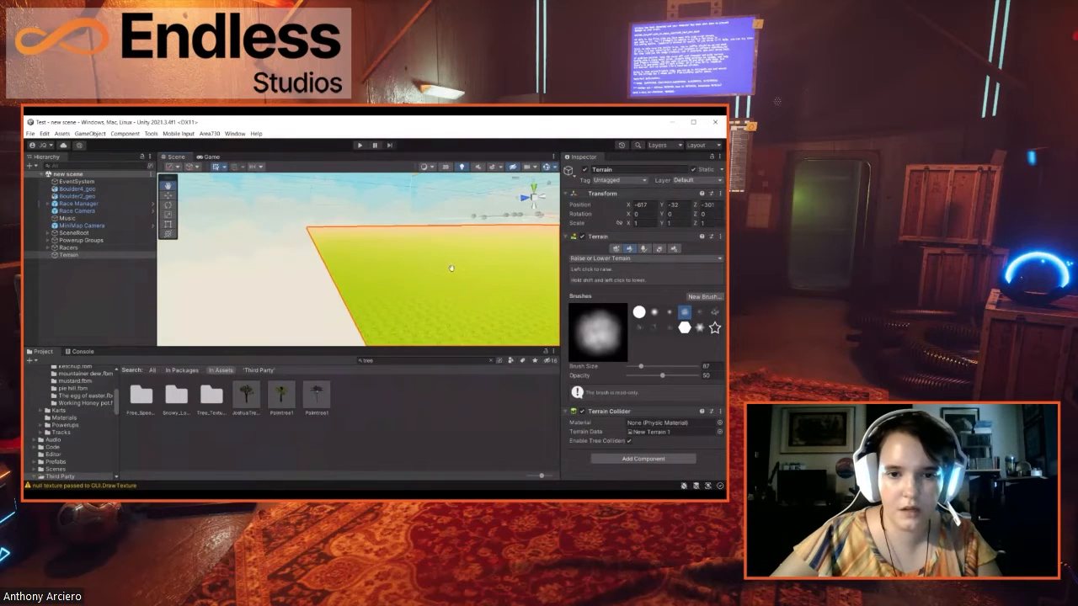
scroll(353, 269, down, 5)
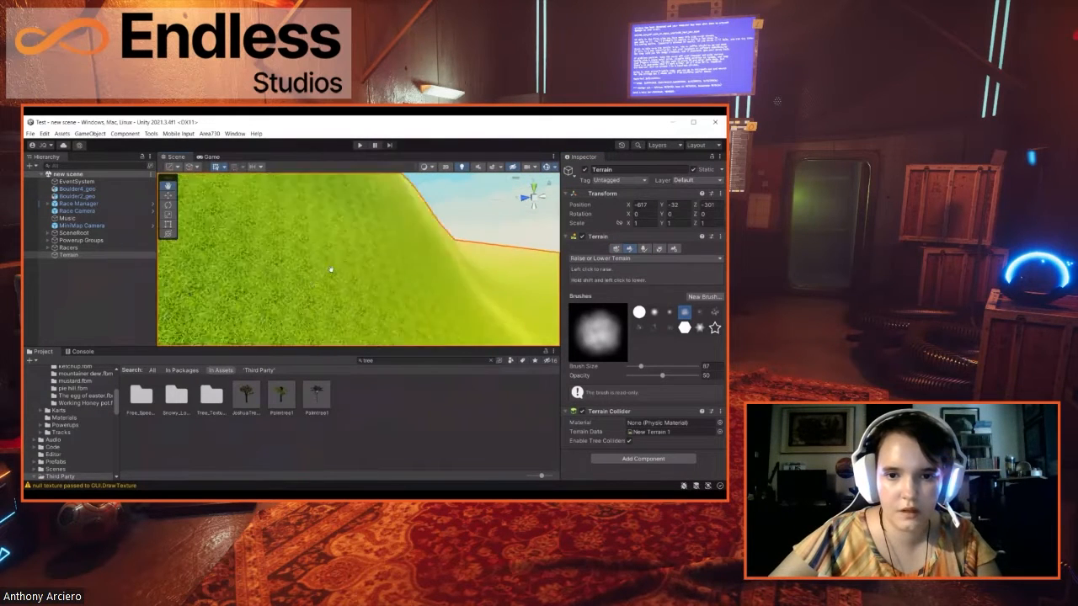
scroll(348, 269, up, 4)
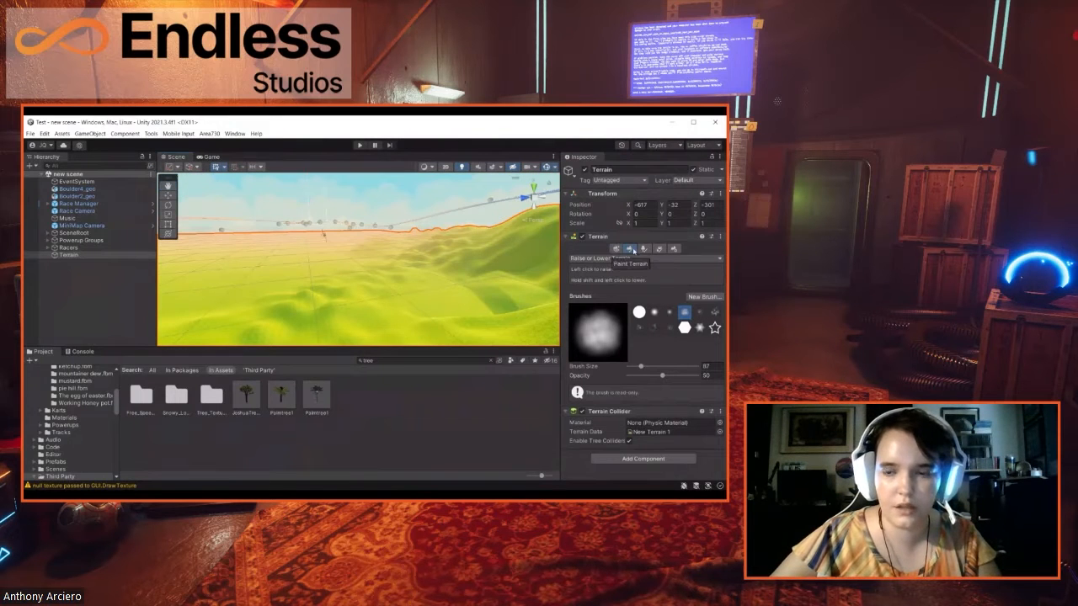
scroll(388, 279, up, 3)
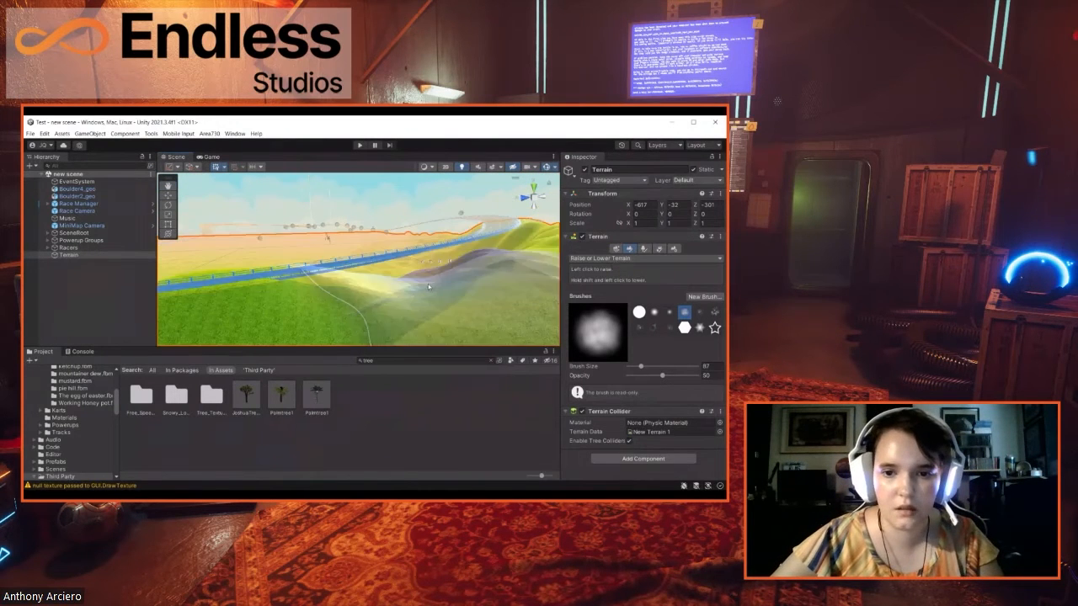
scroll(362, 269, up, 2)
right_drag(337, 265, 144, 271)
right_drag(375, 276, 312, 270)
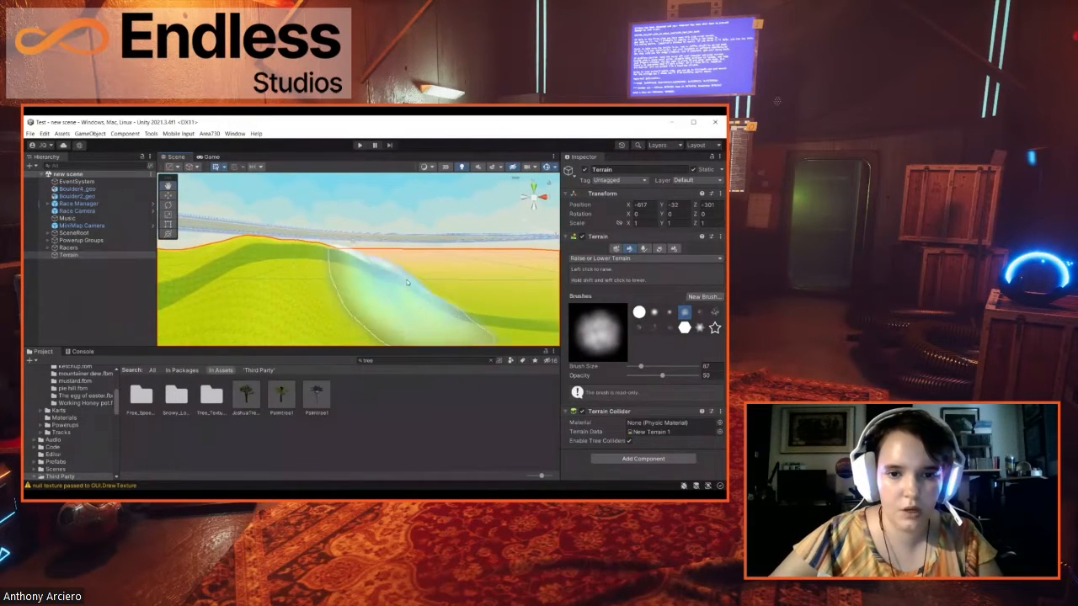
mouse_move(448, 283)
mouse_down()
mouse_move(438, 295)
mouse_move(395, 278)
mouse_move(517, 299)
mouse_move(547, 320)
mouse_up()
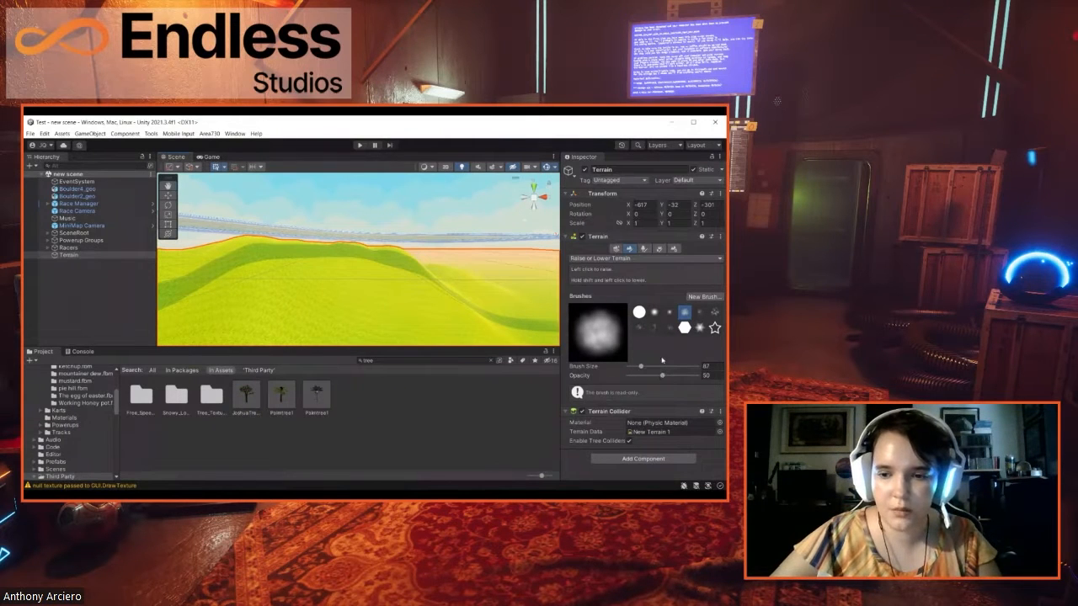
mouse_move(438, 315)
right_down()
mouse_move(419, 321)
mouse_move(467, 310)
mouse_move(503, 319)
right_up()
mouse_move(432, 292)
mouse_down()
mouse_move(421, 296)
mouse_move(409, 272)
mouse_up()
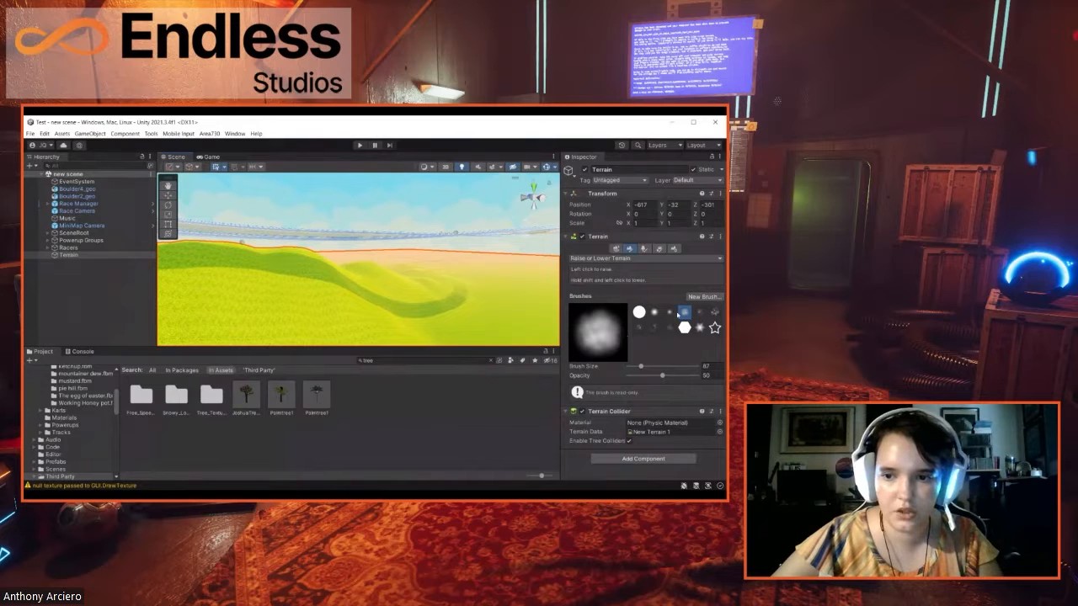
Step: Raise smooth mounds and ridges beside the new hills with the narrow soft round brush, enlarging it to size 294
click(671, 313)
drag(377, 313, 450, 296)
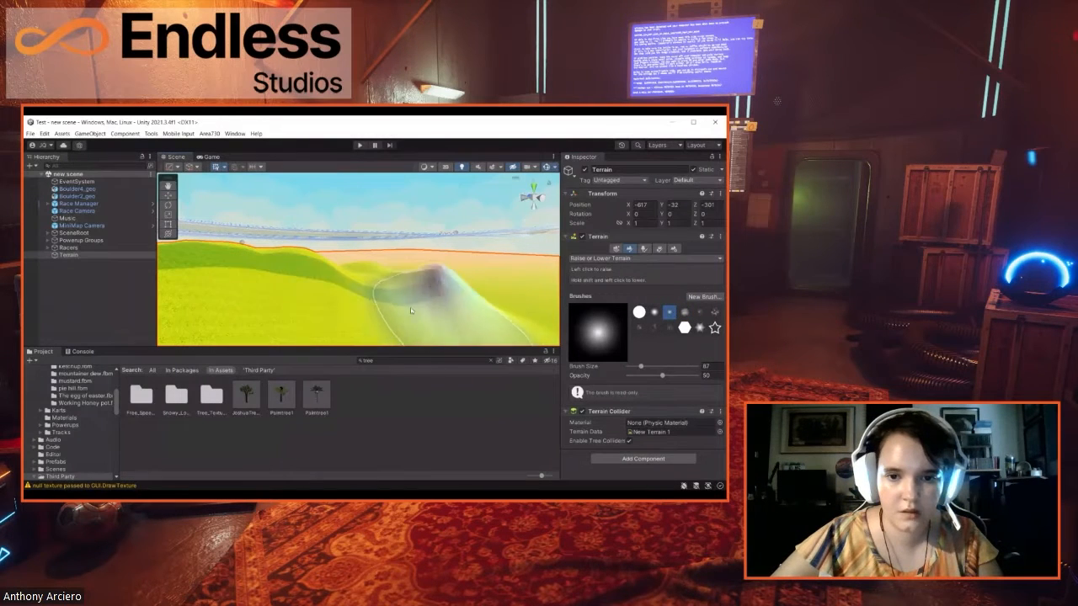
mouse_move(379, 297)
right_down()
mouse_move(436, 298)
mouse_move(435, 282)
mouse_move(425, 282)
mouse_move(445, 324)
right_up()
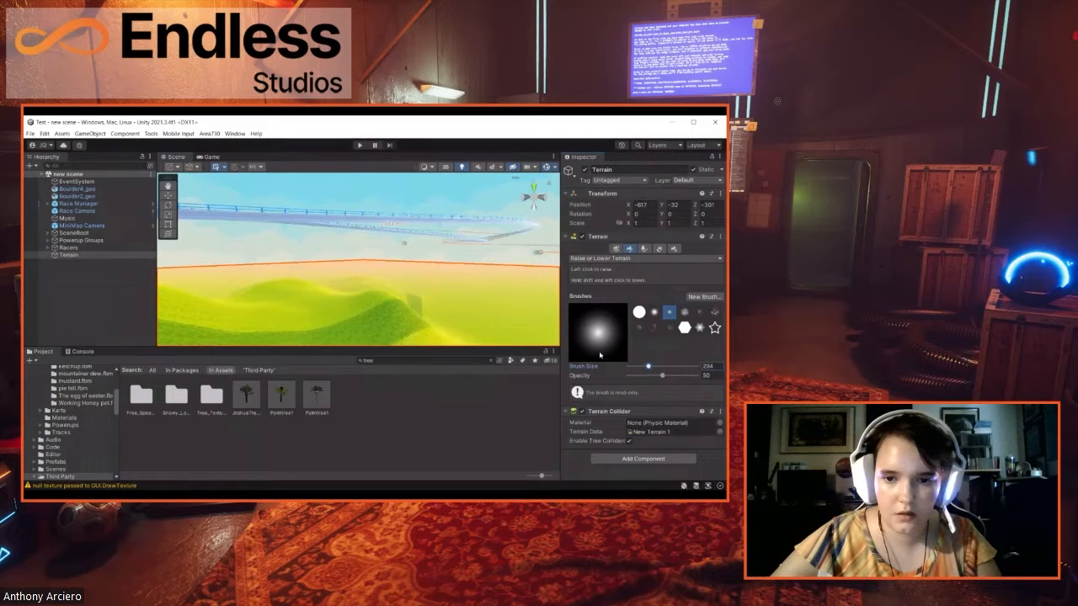
click(469, 303)
drag(440, 295, 373, 287)
mouse_move(372, 286)
right_down()
mouse_move(509, 283)
mouse_move(501, 289)
right_up()
key(w)
drag(402, 293, 366, 279)
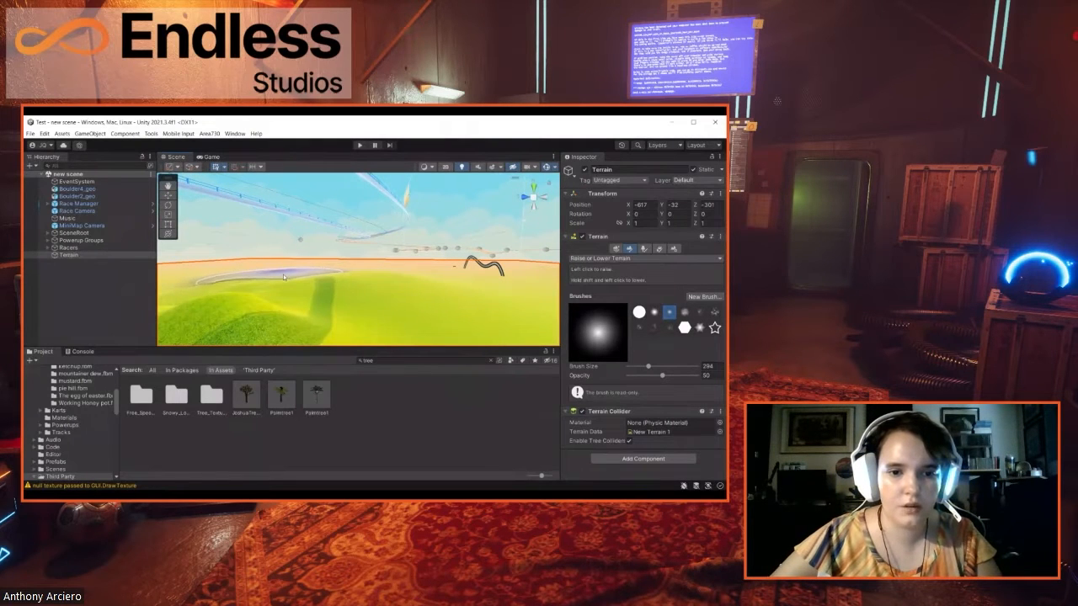
Step: Raise broad, gentle rises across the open grass beneath the elevated track using the size 294 soft brush
mouse_move(346, 286)
right_down()
mouse_move(392, 276)
mouse_move(334, 291)
right_up()
drag(352, 269, 356, 268)
mouse_move(355, 262)
right_down()
mouse_move(455, 255)
mouse_move(402, 233)
mouse_move(296, 237)
right_up()
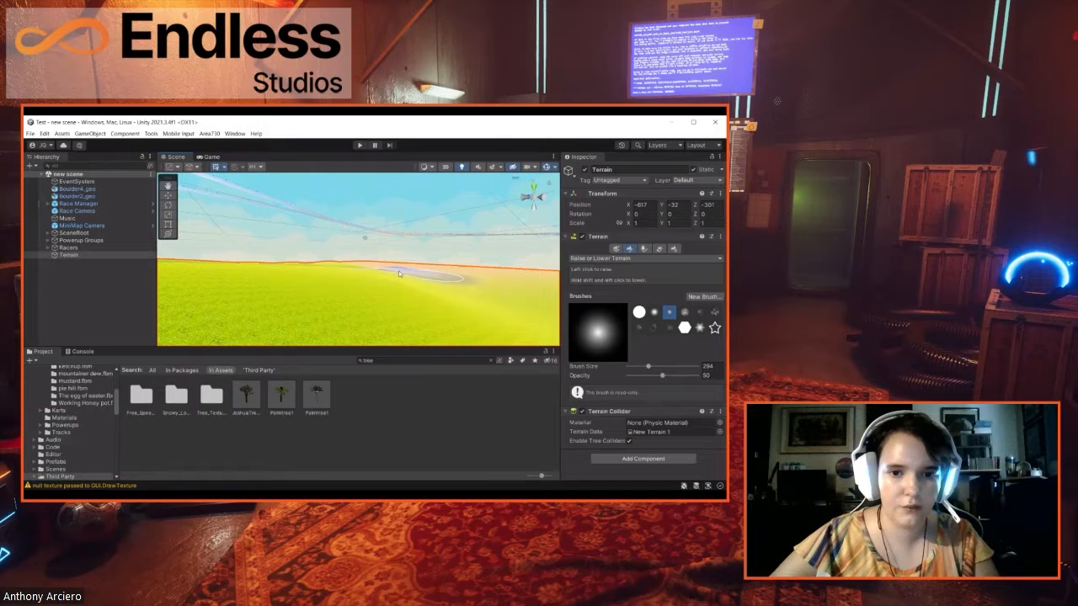
drag(416, 277, 349, 265)
mouse_move(349, 266)
right_down()
mouse_move(432, 260)
mouse_move(385, 250)
mouse_move(438, 246)
mouse_move(468, 223)
mouse_move(324, 279)
right_up()
scroll(388, 250, up, 3)
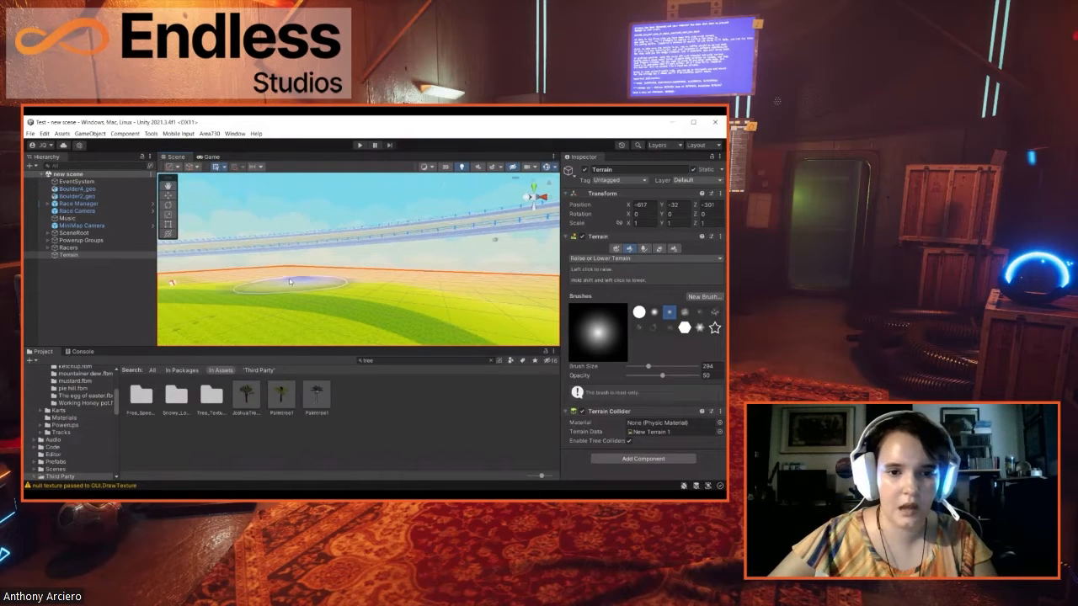
Step: Undo the last terrain change and sculpt the flat ground beside the track with the size 294 brush
mouse_move(256, 279)
right_down()
mouse_move(383, 285)
mouse_move(362, 299)
mouse_move(423, 285)
mouse_move(348, 225)
mouse_move(335, 290)
mouse_move(408, 296)
mouse_move(362, 302)
mouse_move(377, 318)
mouse_move(332, 274)
mouse_move(461, 255)
mouse_move(310, 281)
mouse_move(487, 291)
mouse_move(295, 271)
right_up()
key(ctrl+z)
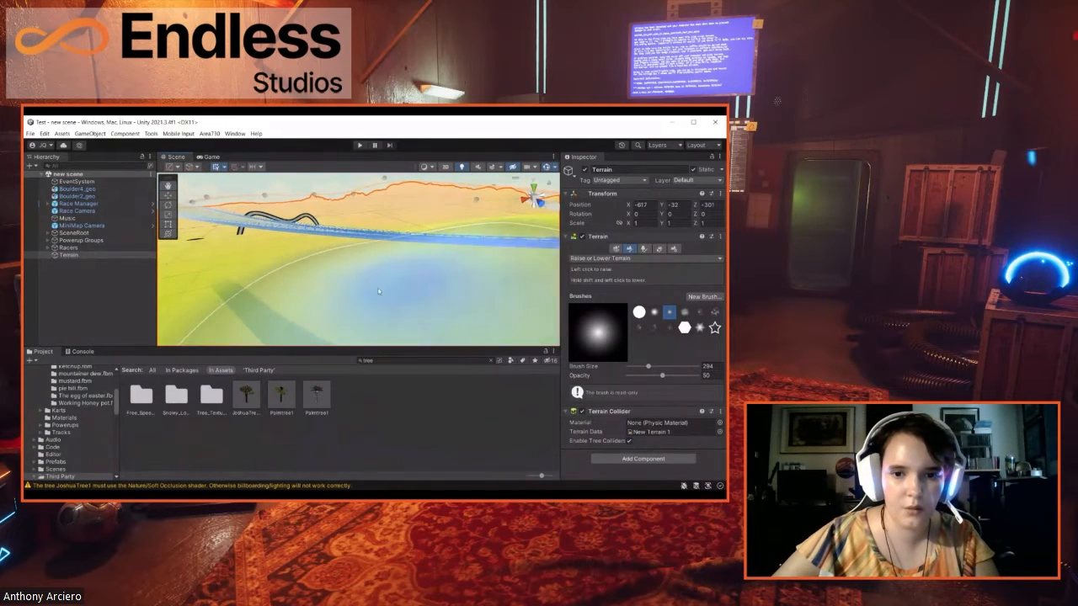
mouse_move(288, 274)
mouse_down()
mouse_move(248, 255)
mouse_move(366, 273)
mouse_up()
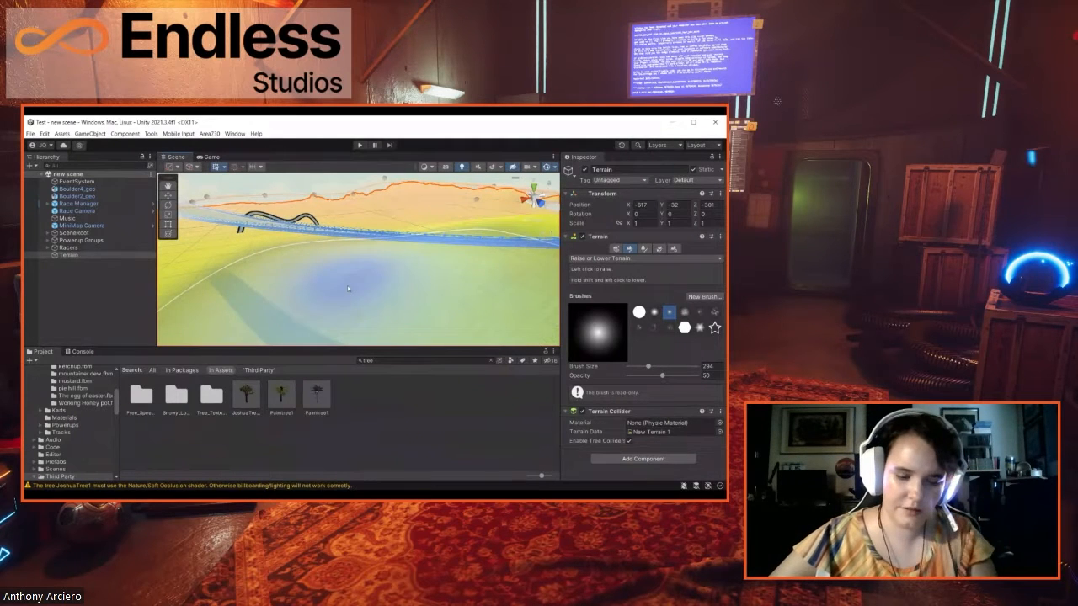
mouse_move(394, 283)
right_down()
mouse_move(351, 293)
mouse_move(297, 268)
mouse_move(286, 226)
mouse_move(370, 290)
right_up()
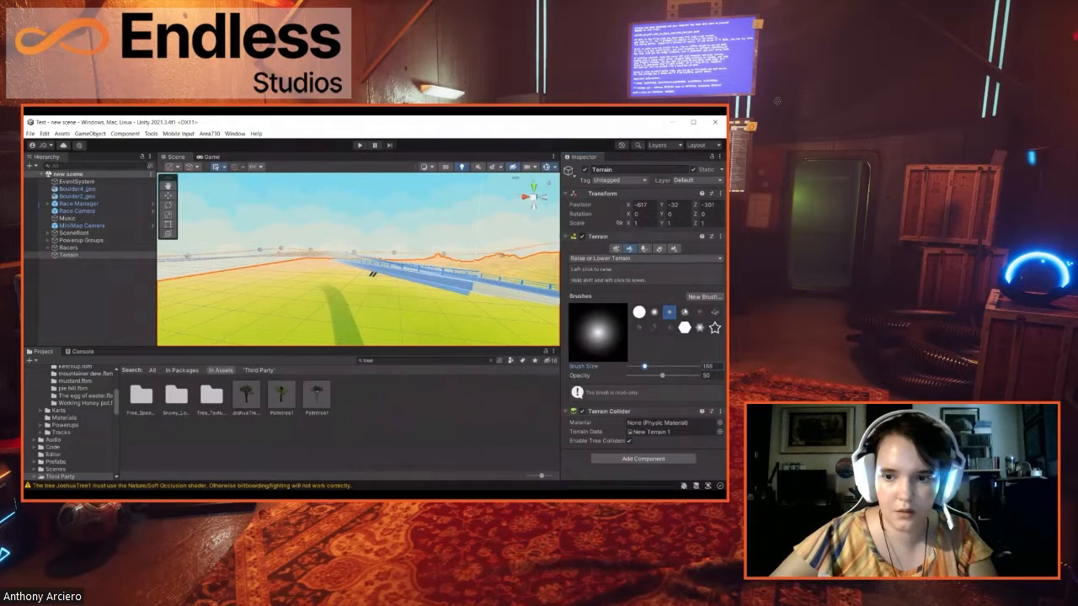
Step: Raise uneven hills on the flat field beside the track using the cloudy brush at size 168
click(684, 312)
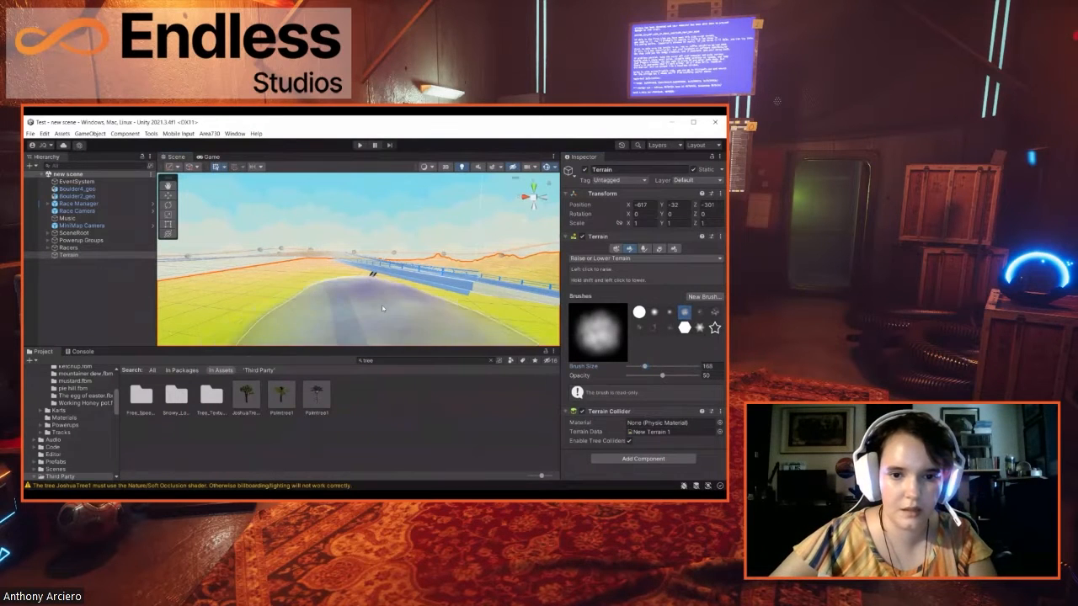
click(403, 304)
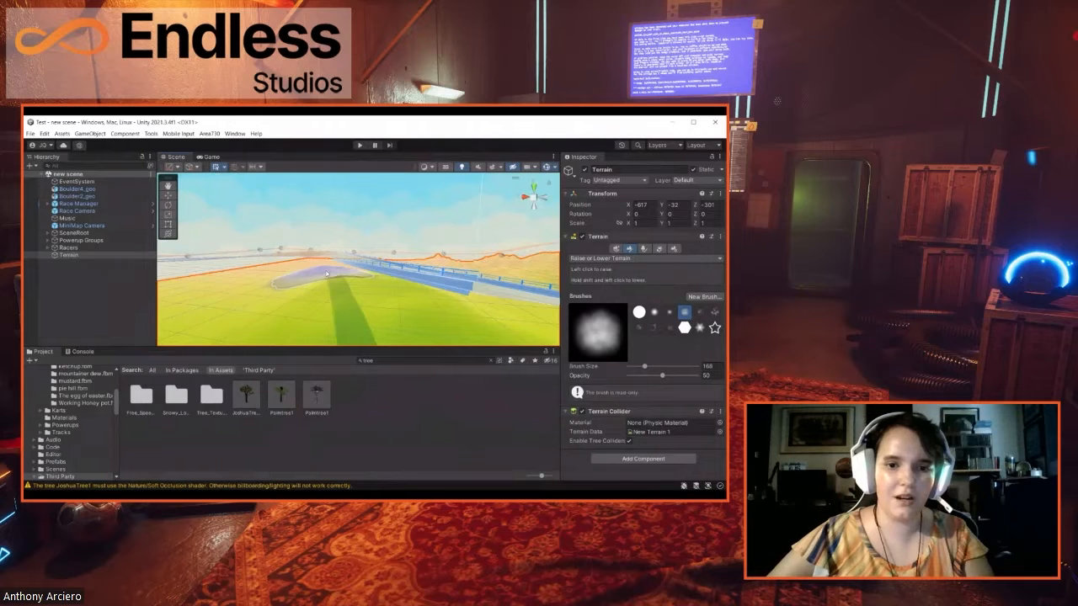
mouse_move(460, 276)
right_down()
mouse_move(378, 267)
mouse_move(298, 305)
right_up()
drag(298, 302, 306, 278)
right_drag(306, 278, 332, 273)
key(w)
right_drag(321, 277, 318, 277)
drag(330, 286, 341, 290)
drag(263, 285, 319, 279)
Step: Extend the rolling hills across the remaining flat grass below the elevated track with the cloudy brush
mouse_move(319, 279)
right_down()
mouse_move(391, 270)
mouse_move(377, 269)
mouse_move(373, 212)
mouse_move(344, 241)
mouse_move(280, 258)
mouse_move(247, 300)
right_up()
key(w)
mouse_move(248, 305)
mouse_down()
mouse_move(365, 291)
mouse_move(341, 280)
mouse_up()
right_drag(283, 278, 155, 283)
mouse_move(312, 279)
mouse_down()
mouse_move(323, 288)
mouse_move(300, 282)
mouse_move(313, 286)
mouse_up()
right_drag(337, 286, 716, 293)
mouse_move(433, 289)
mouse_down()
mouse_move(383, 277)
mouse_move(423, 279)
mouse_move(426, 292)
mouse_move(414, 289)
mouse_up()
right_drag(421, 278, 547, 274)
drag(438, 282, 427, 289)
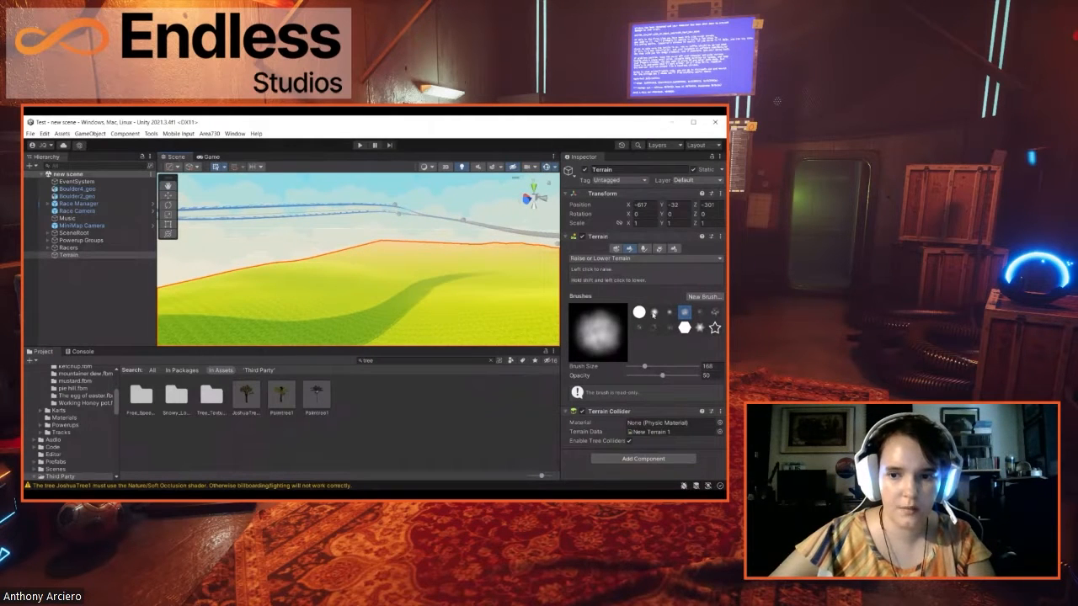
Step: Choose the wider soft round brush and build up smooth, rounded hills below the elevated track at size 168
click(654, 312)
drag(363, 275, 361, 267)
mouse_move(376, 268)
right_down()
mouse_move(429, 259)
mouse_move(473, 211)
mouse_move(462, 233)
mouse_move(333, 282)
right_up()
drag(334, 283, 369, 260)
mouse_move(392, 262)
right_down()
mouse_move(465, 253)
mouse_move(423, 283)
right_up()
drag(419, 281, 440, 278)
mouse_move(423, 268)
right_down()
mouse_move(512, 267)
mouse_move(522, 253)
mouse_move(449, 269)
mouse_move(446, 280)
mouse_move(473, 280)
mouse_move(509, 273)
mouse_move(398, 260)
mouse_move(408, 299)
right_up()
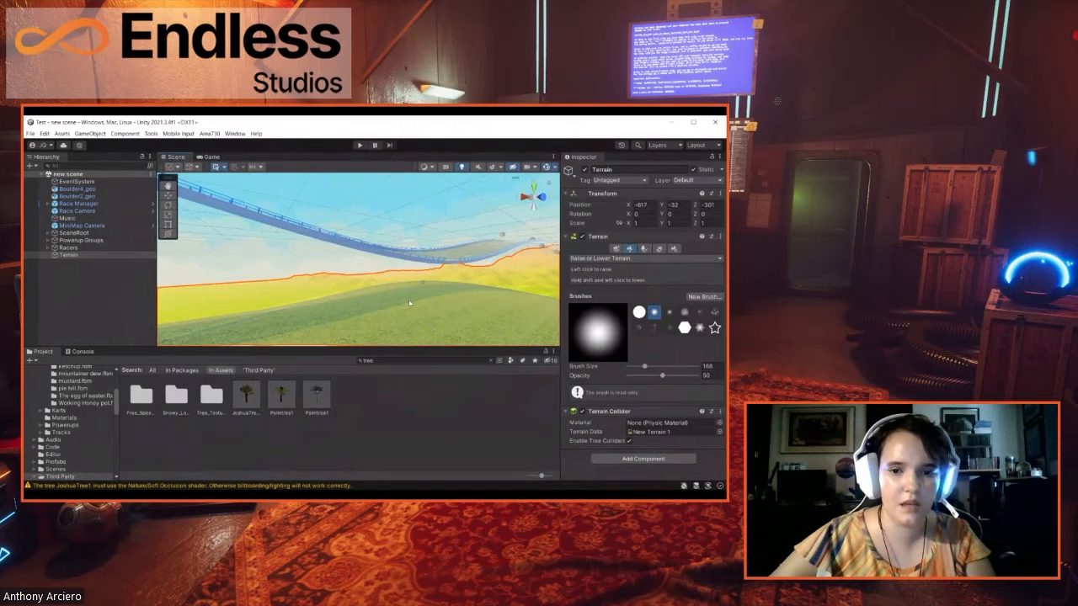
Step: Raise a rounded hill on the grass near the winding black-edged shape with the size 168 soft brush
right_drag(303, 307, 462, 293)
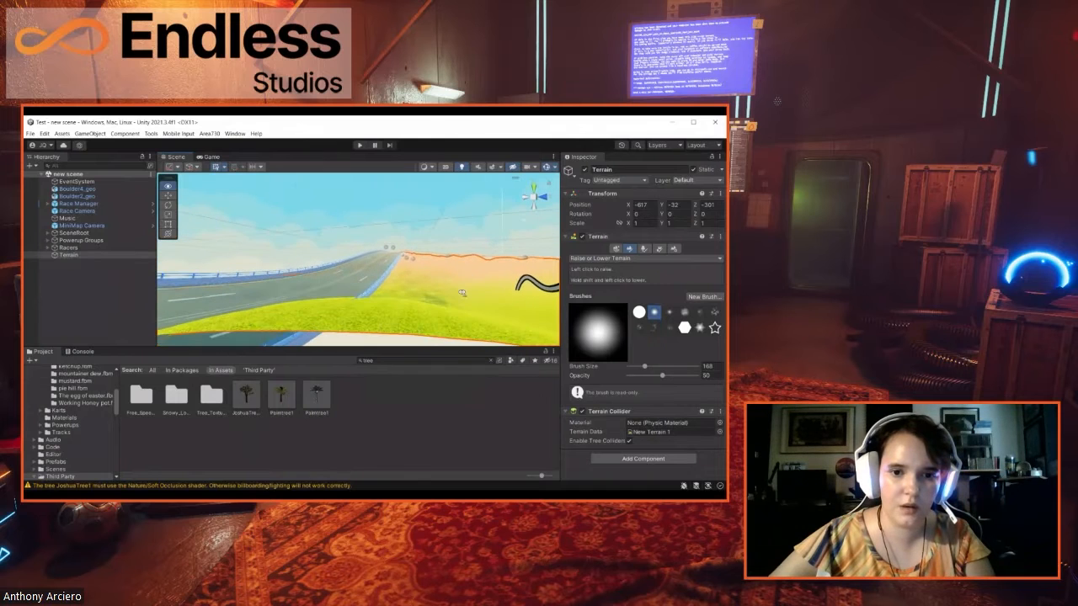
mouse_move(377, 268)
right_down()
mouse_move(351, 308)
mouse_move(229, 259)
mouse_move(370, 289)
mouse_move(503, 286)
mouse_move(395, 276)
right_up()
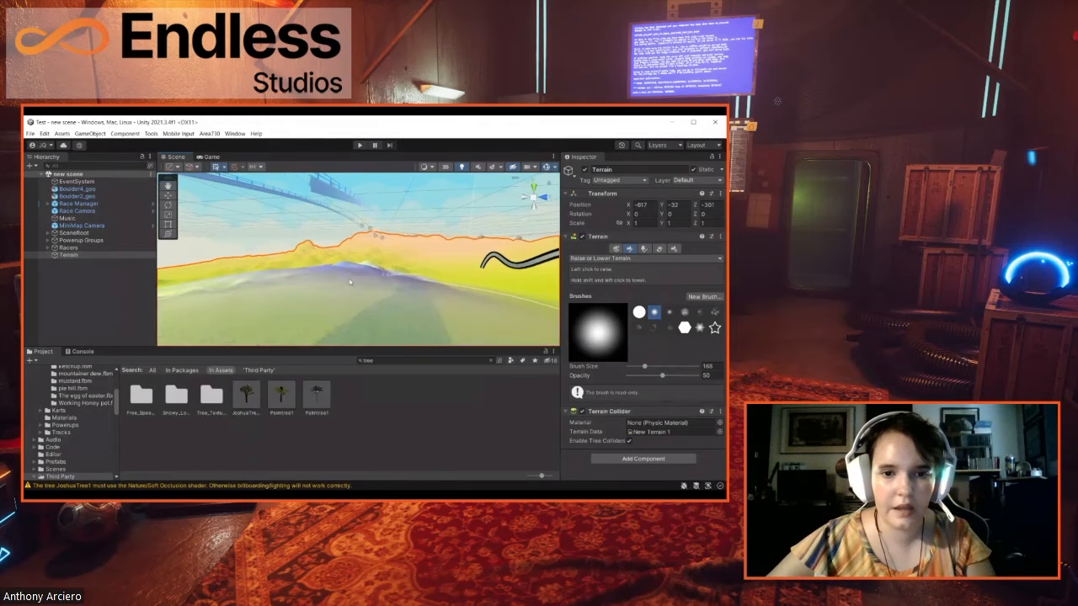
drag(355, 270, 350, 271)
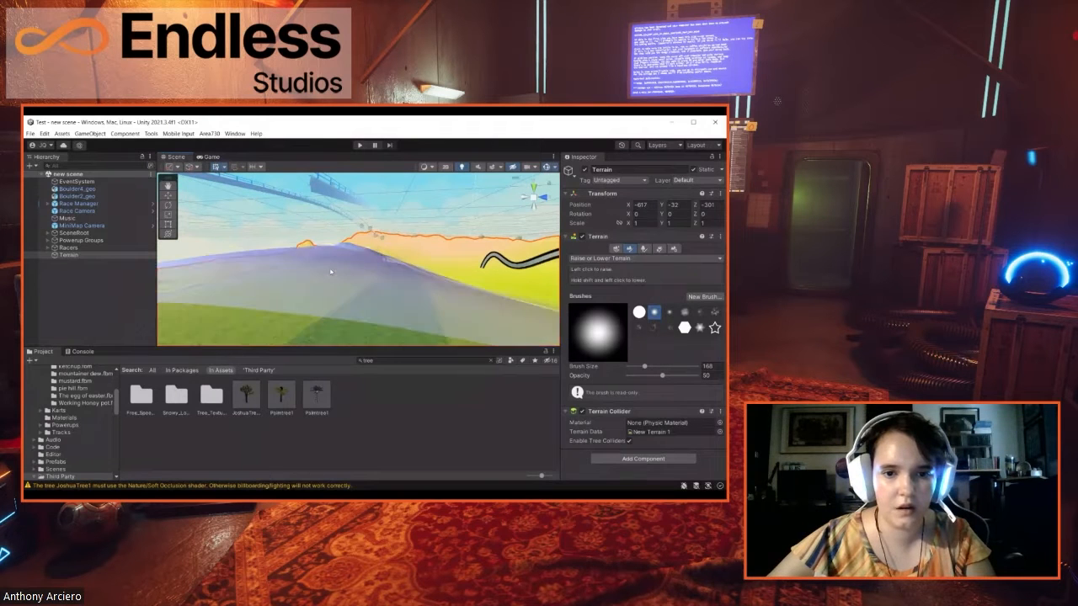
key(w)
right_drag(357, 262, 608, 259)
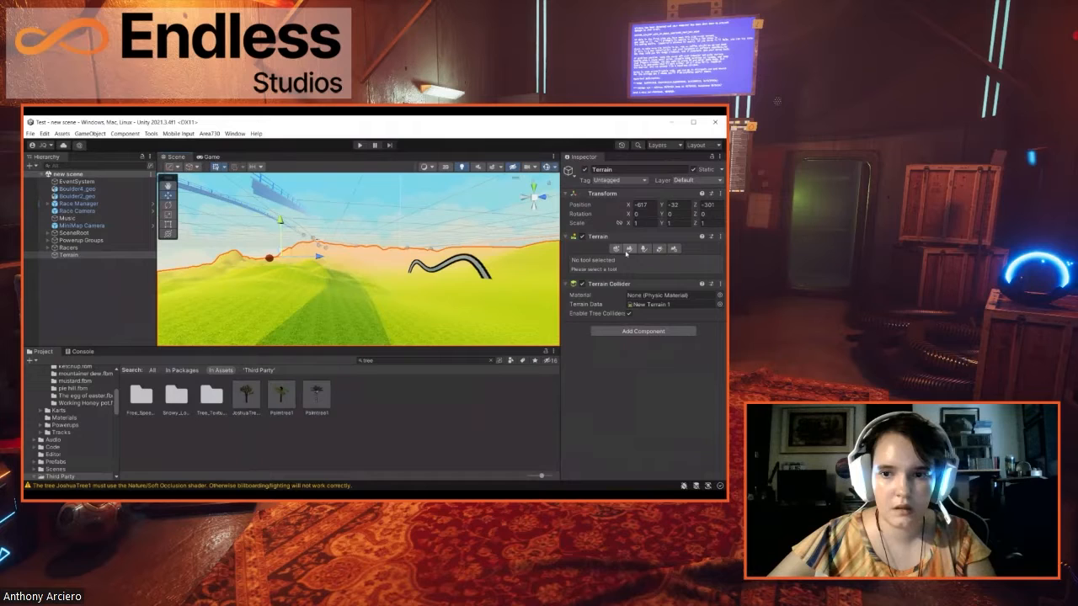
Step: Reactivate terrain painting and inspect the landscape along the race track, past the Kart Racer start banner to the flat outer field
key(w)
right_drag(406, 296, 390, 289)
right_drag(390, 289, 383, 286)
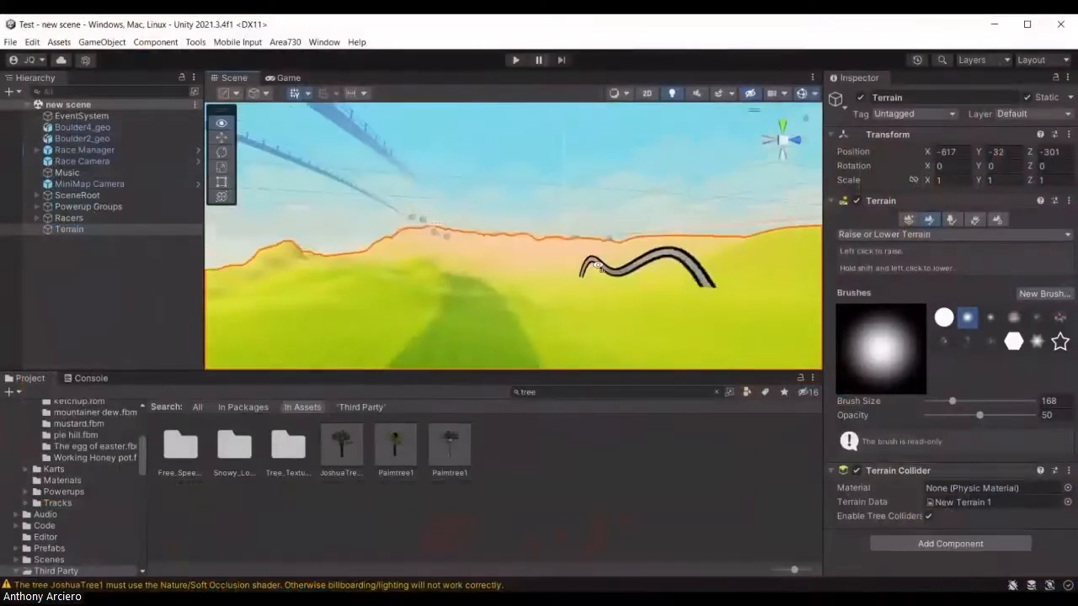
key(w)
mouse_move(581, 273)
right_down()
mouse_move(576, 199)
mouse_move(498, 293)
right_up()
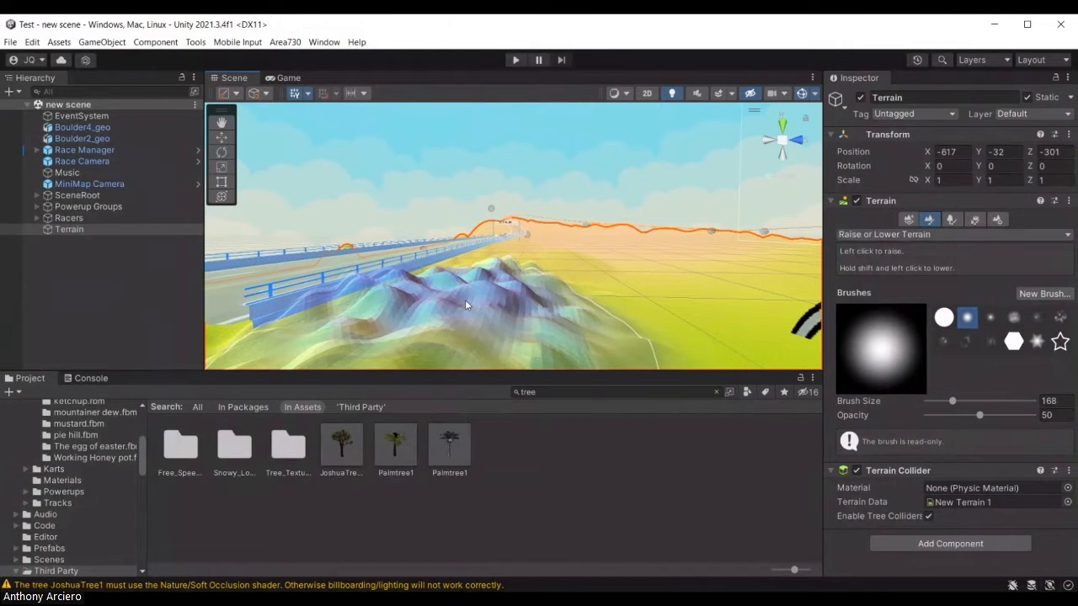
mouse_move(576, 258)
right_down()
mouse_move(620, 249)
mouse_move(600, 239)
mouse_move(540, 286)
right_up()
key(w)
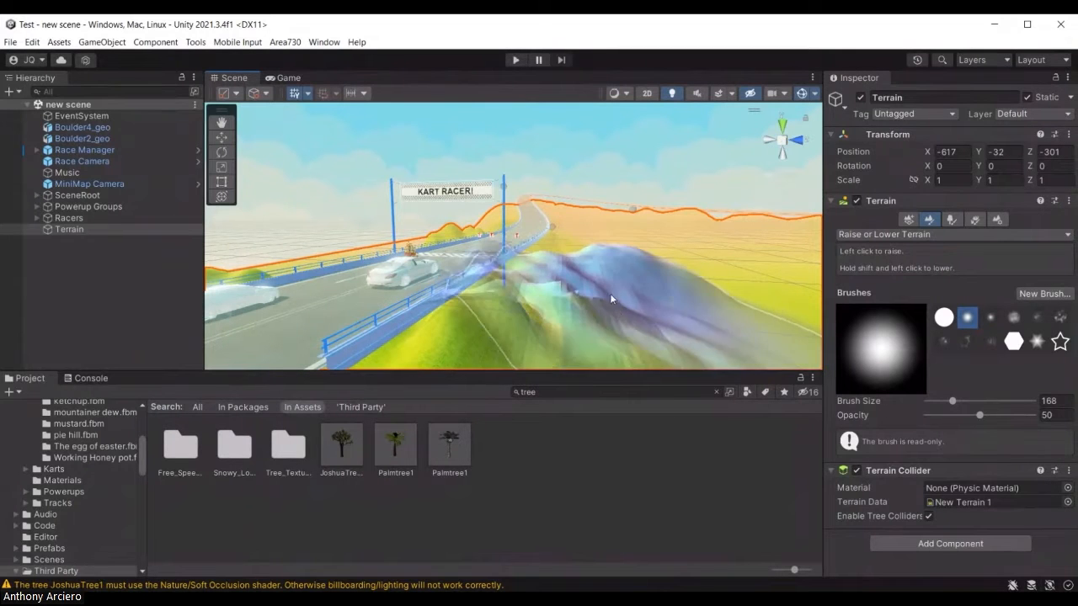
right_drag(661, 265, 746, 260)
mouse_move(666, 291)
right_down()
mouse_move(800, 260)
mouse_move(756, 309)
right_up()
mouse_move(601, 279)
right_down()
mouse_move(639, 275)
mouse_move(650, 247)
mouse_move(645, 287)
right_up()
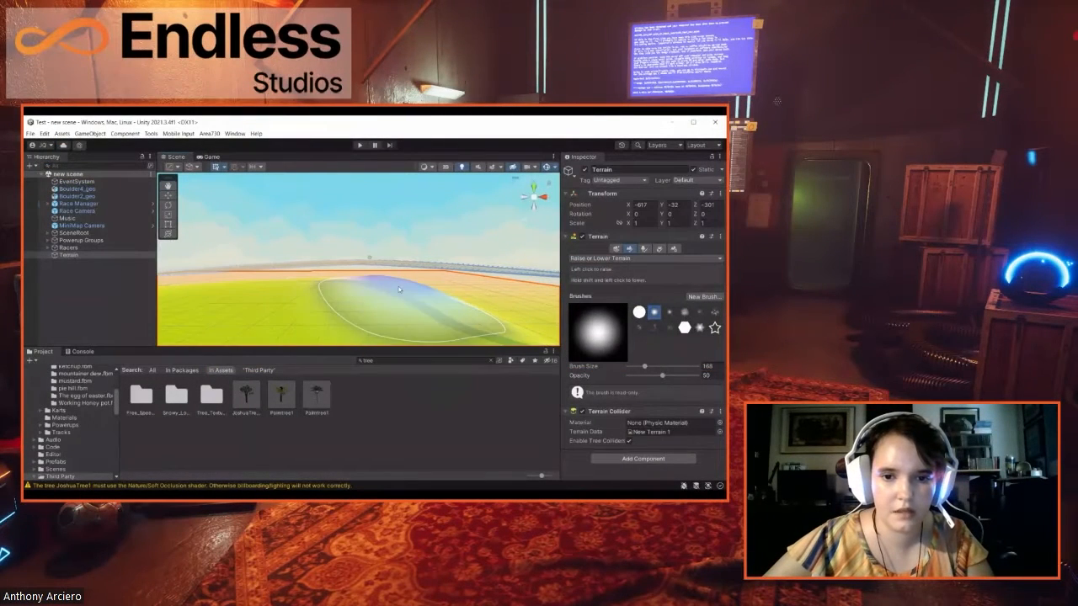
Step: Raise a broad rounded hill on the flat outer field with the size 168 soft brush
click(302, 281)
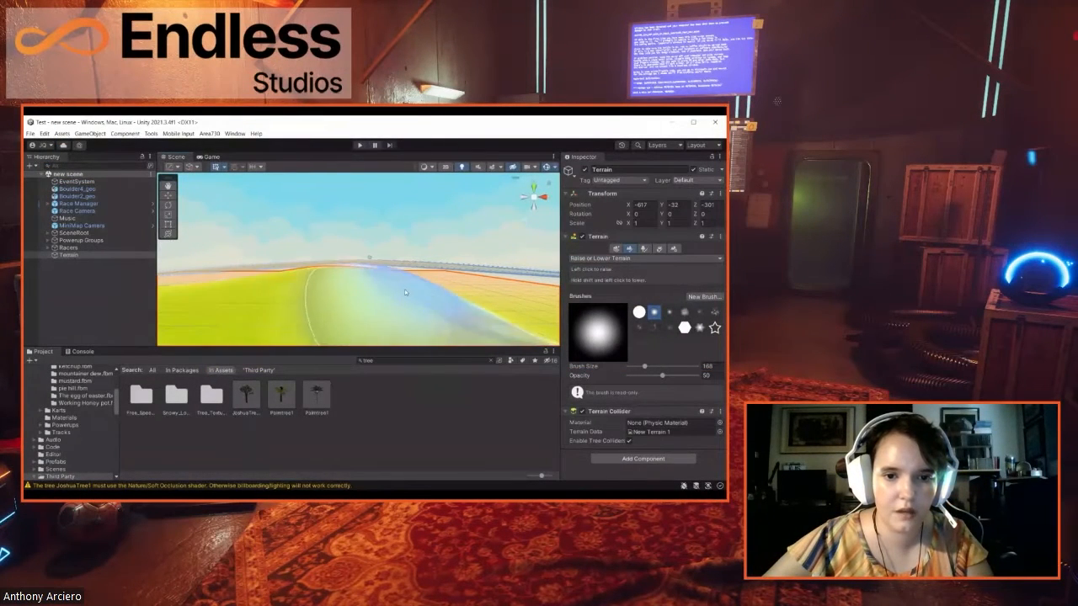
middle_click(469, 294)
middle_click(469, 293)
mouse_move(468, 294)
middle_down()
mouse_move(483, 296)
mouse_move(416, 292)
mouse_move(412, 282)
middle_up()
Step: Choose the narrow soft round brush and build the outer field's hill up further
right_drag(411, 282, 520, 283)
click(669, 313)
drag(455, 282, 411, 279)
right_drag(412, 279, 216, 273)
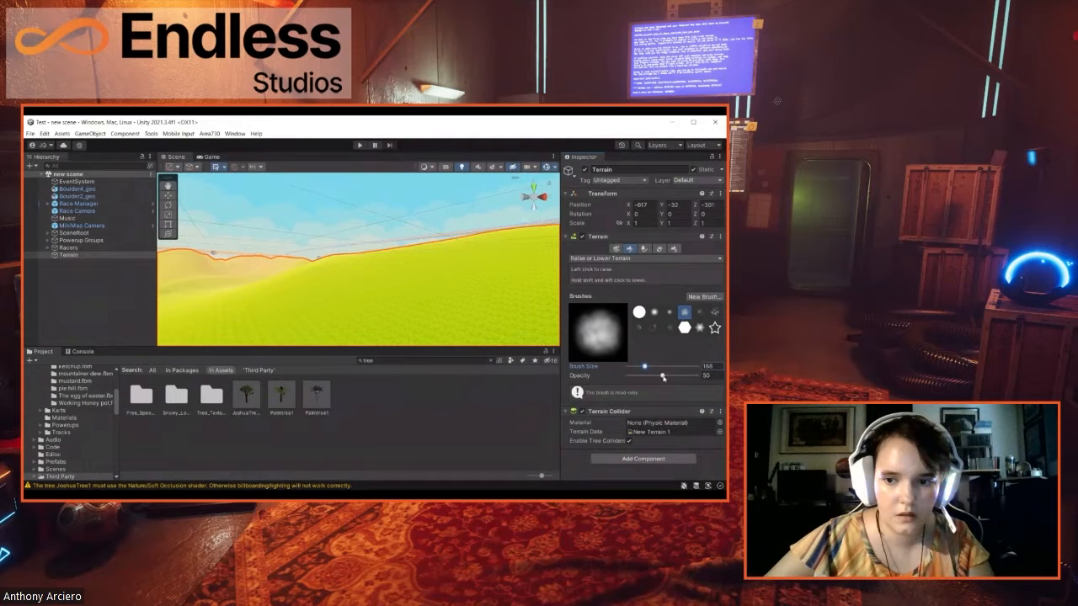
Step: Set the cloudy brush to size 45 and add small bumps to the large hill's slope beside the winding black-edged shape
drag(646, 366, 647, 367)
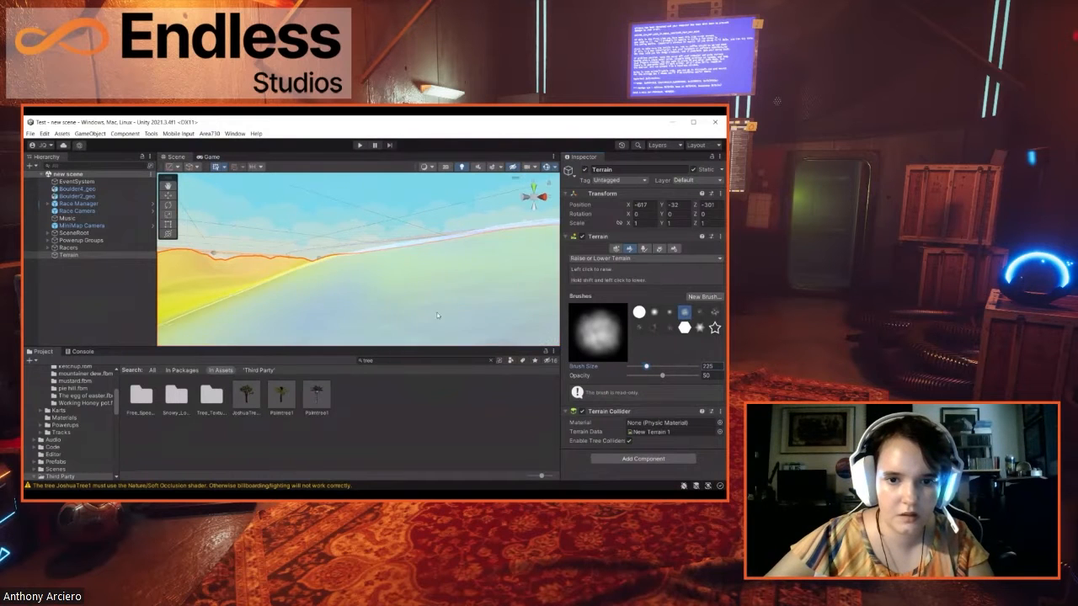
scroll(389, 304, down, 5)
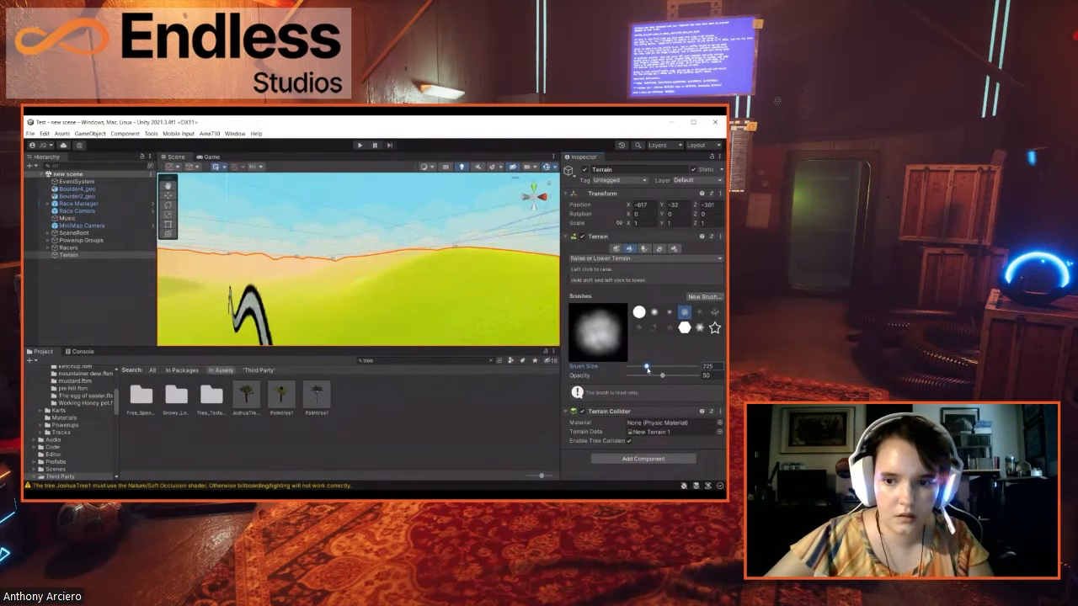
right_drag(386, 286, 384, 303)
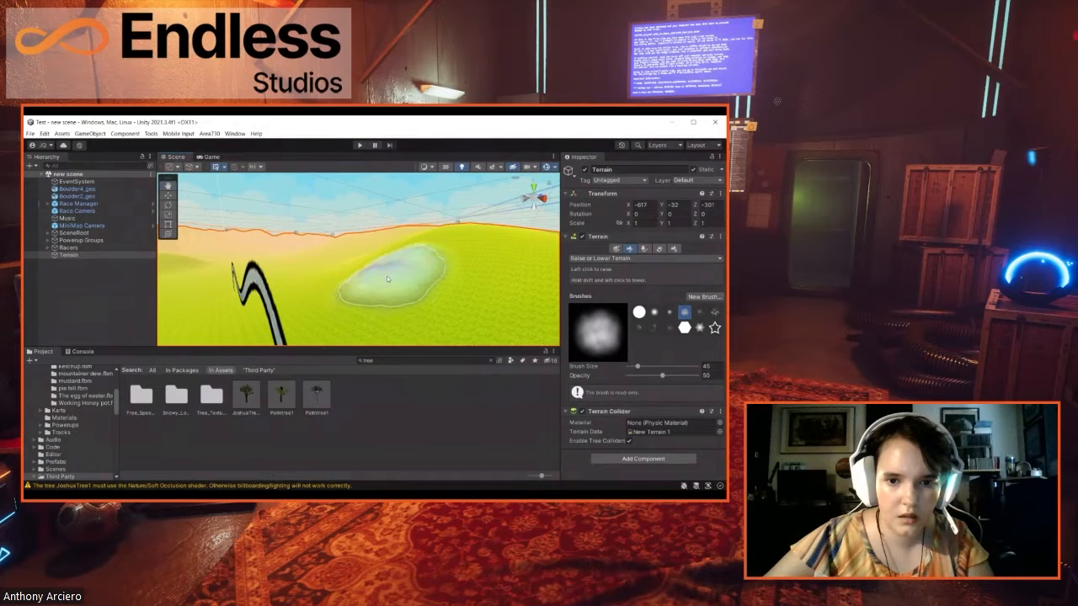
click(388, 279)
click(443, 280)
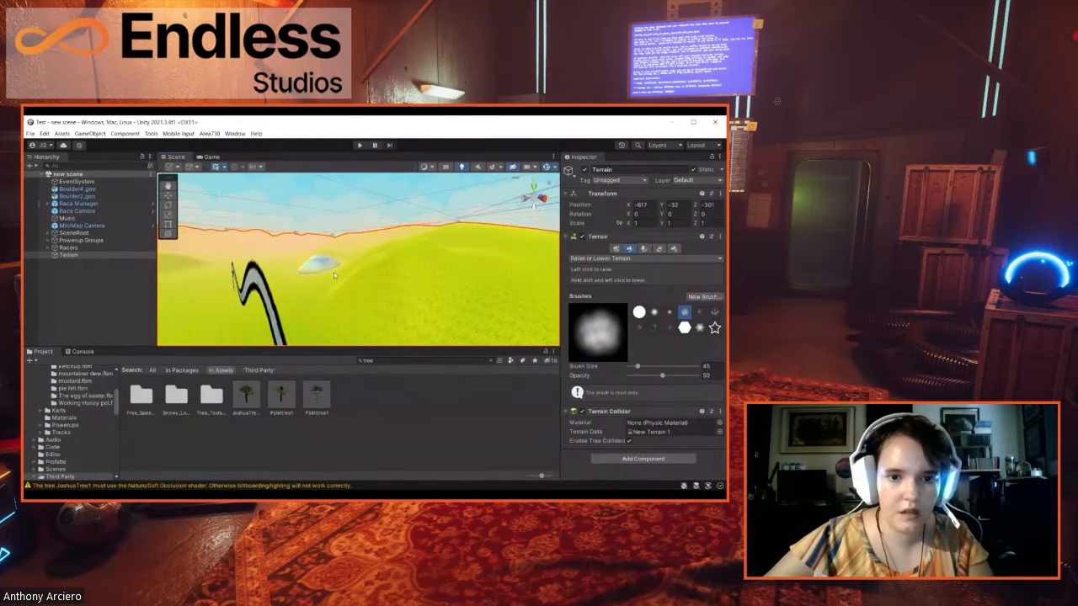
right_drag(320, 286, 265, 280)
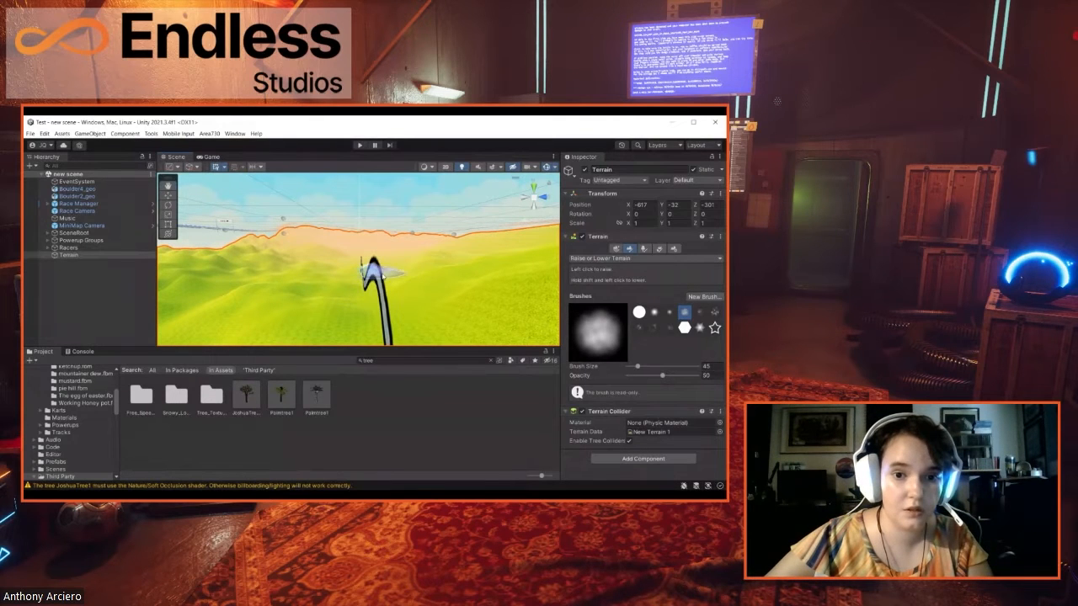
Step: Raise small rolling hills on the flat ground beside the large hill with the size 45 cloudy brush
mouse_move(396, 304)
right_down()
mouse_move(233, 293)
mouse_move(312, 295)
right_up()
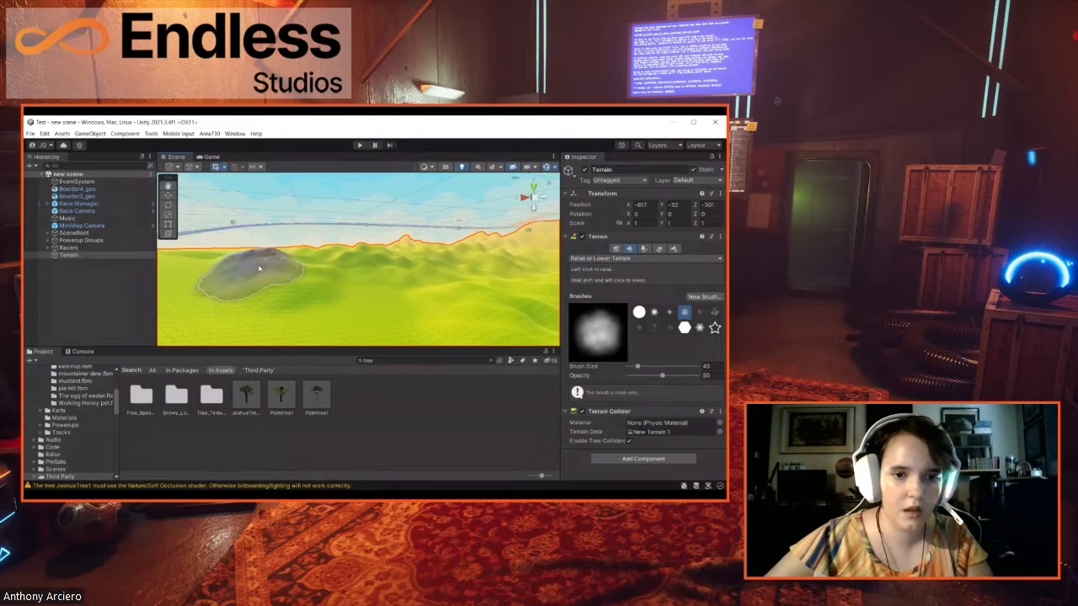
click(256, 268)
right_drag(252, 282, 204, 280)
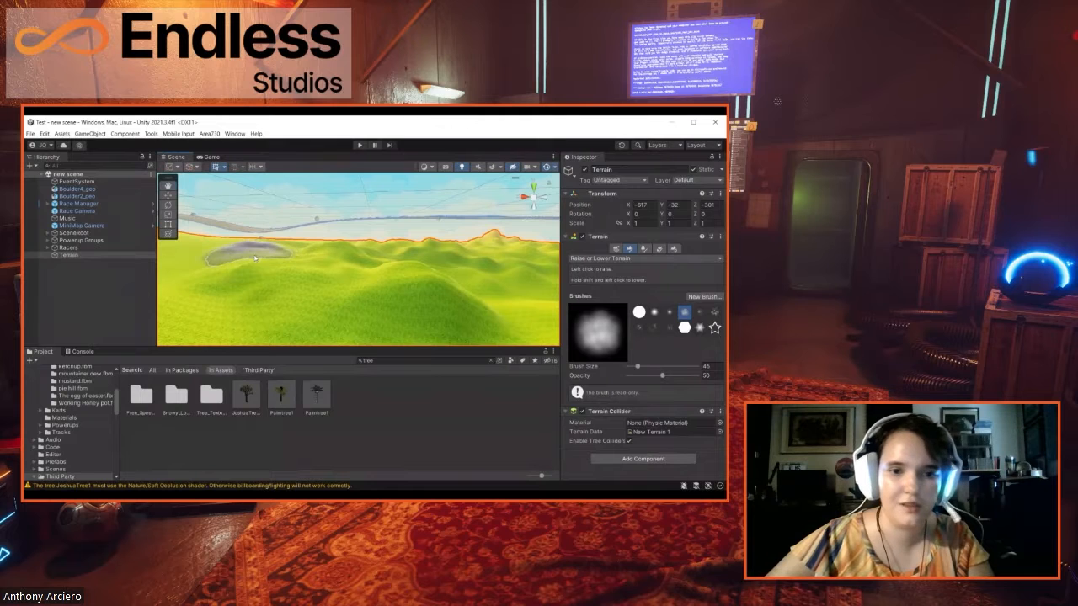
mouse_move(350, 276)
right_down()
mouse_move(485, 275)
mouse_move(493, 236)
mouse_move(433, 274)
mouse_move(571, 288)
right_up()
right_drag(388, 270, 424, 271)
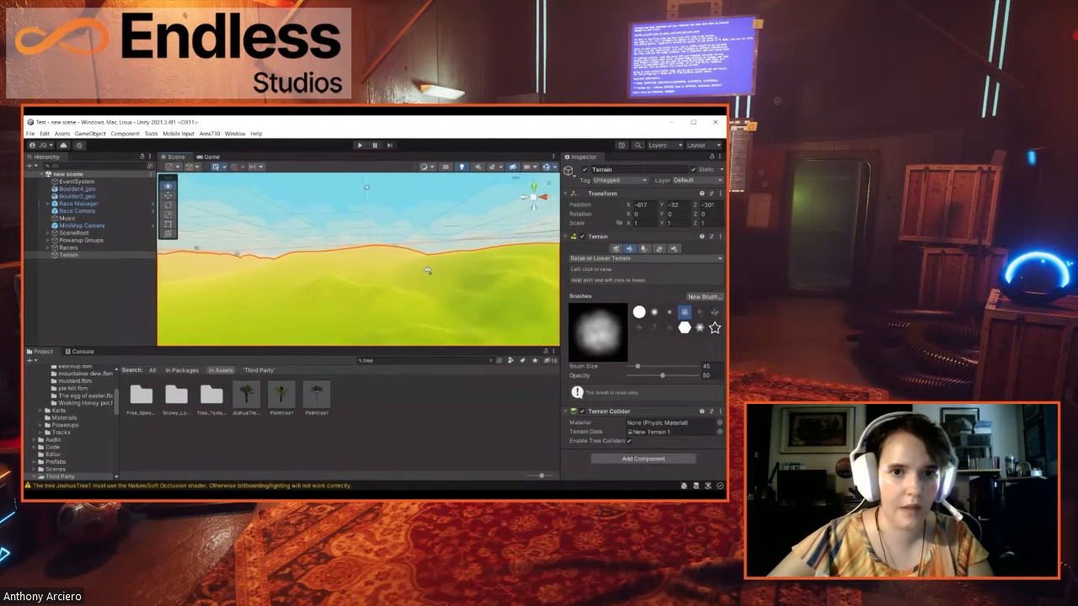
Step: Add more uneven bumps across the smooth hills and valley leading back toward the winding black-edged shape
drag(426, 270, 407, 269)
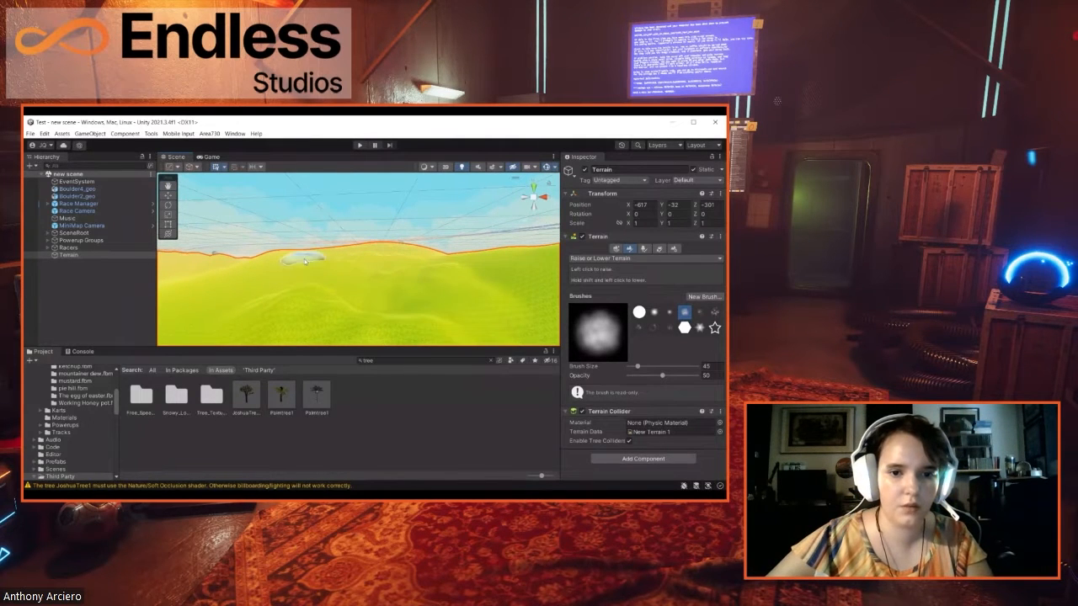
right_drag(410, 286, 540, 307)
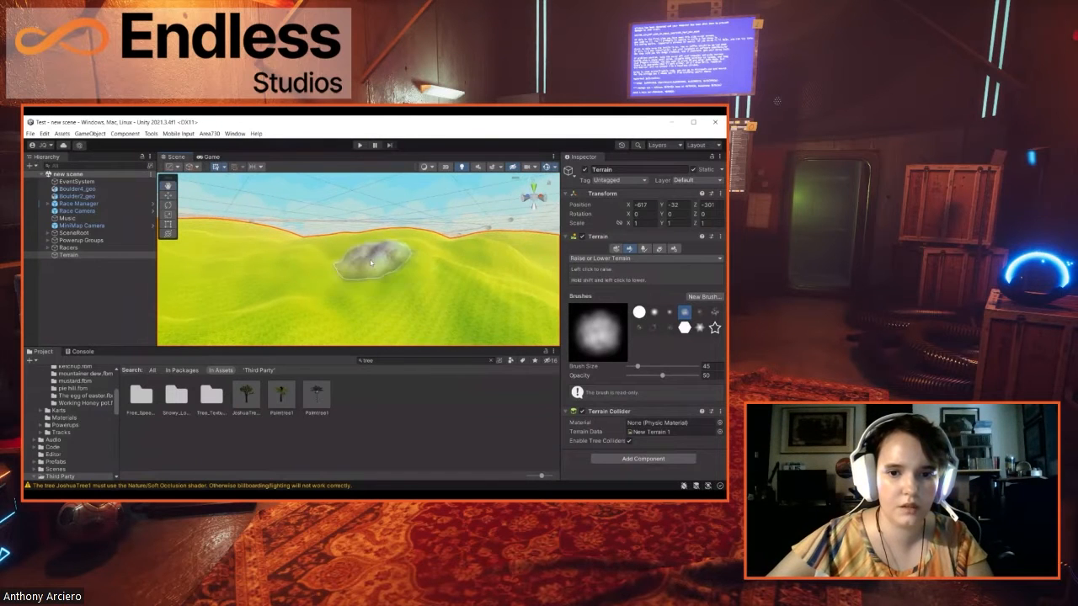
drag(370, 263, 414, 281)
mouse_move(414, 281)
right_down()
mouse_move(563, 281)
mouse_move(522, 288)
right_up()
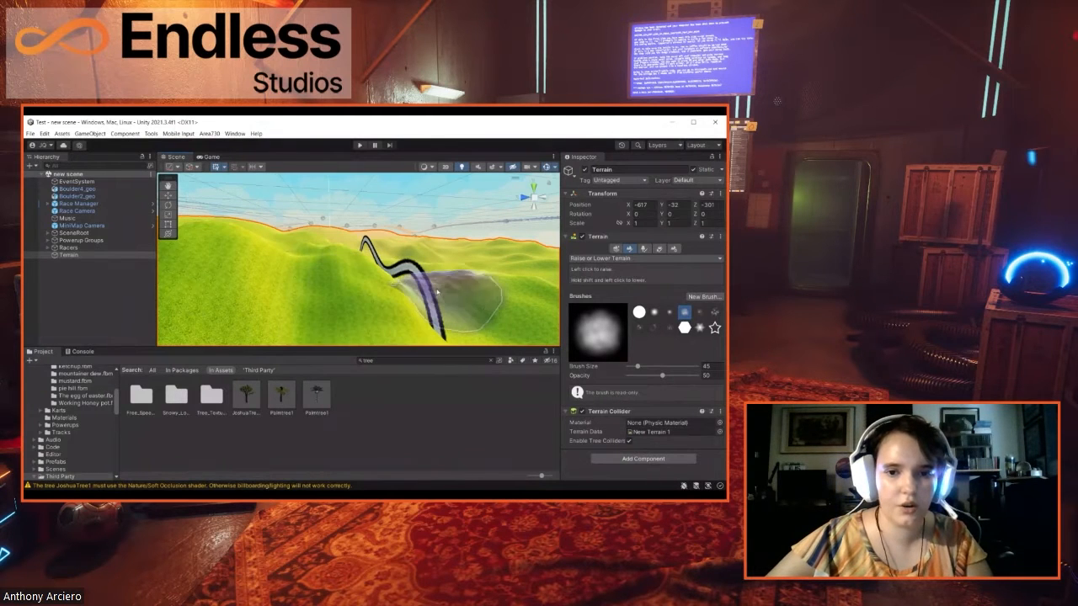
Step: Switch to tree painting and paint Joshua trees at brush size 19 along the valley below the steep ridge
right_drag(429, 286, 408, 290)
key(w)
click(643, 248)
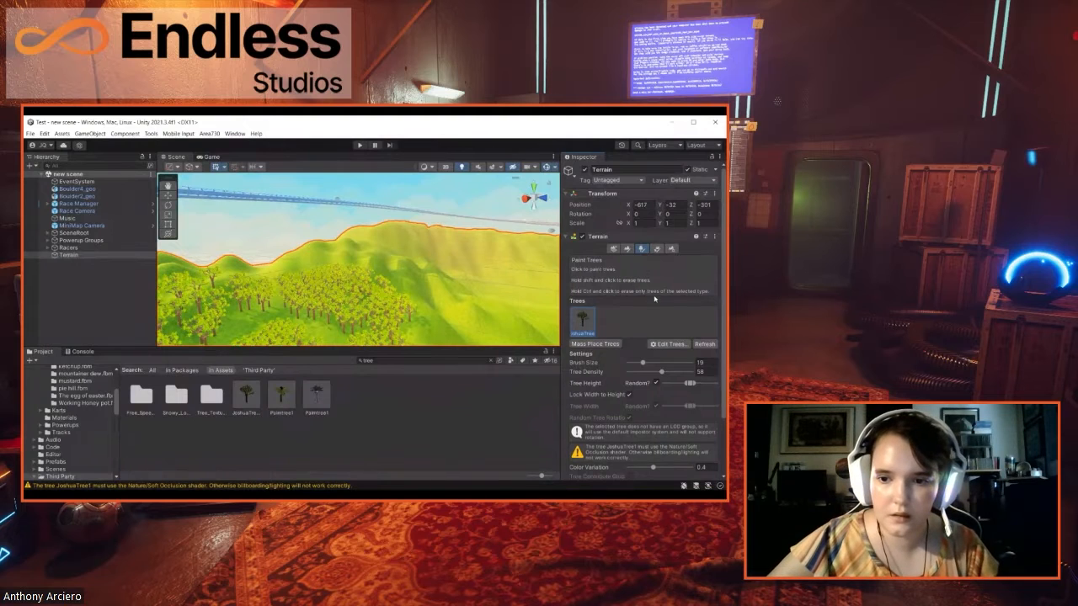
scroll(654, 298, down, 3)
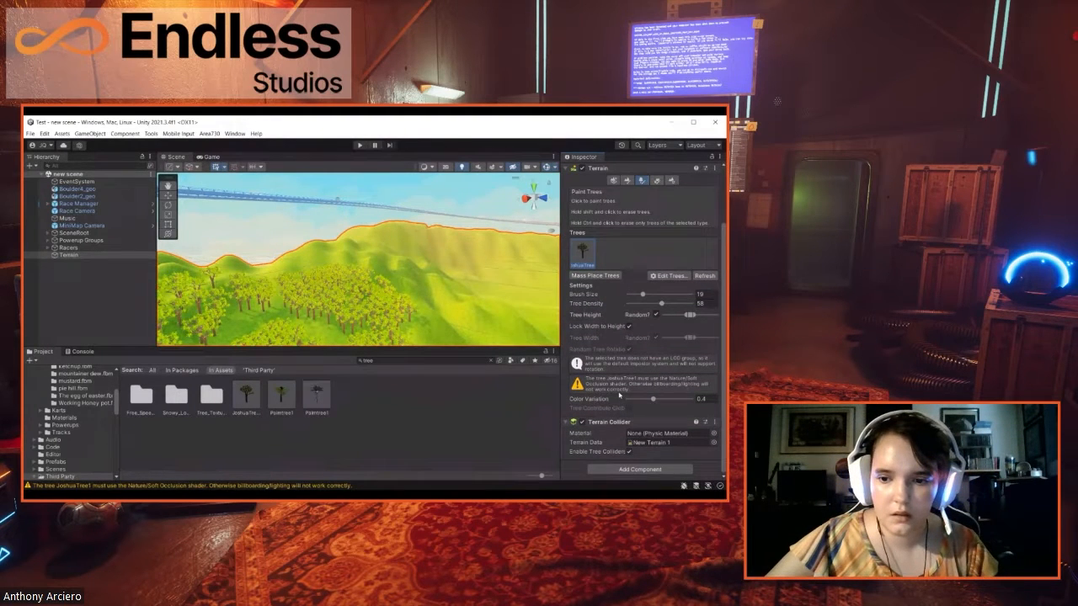
scroll(619, 396, up, 3)
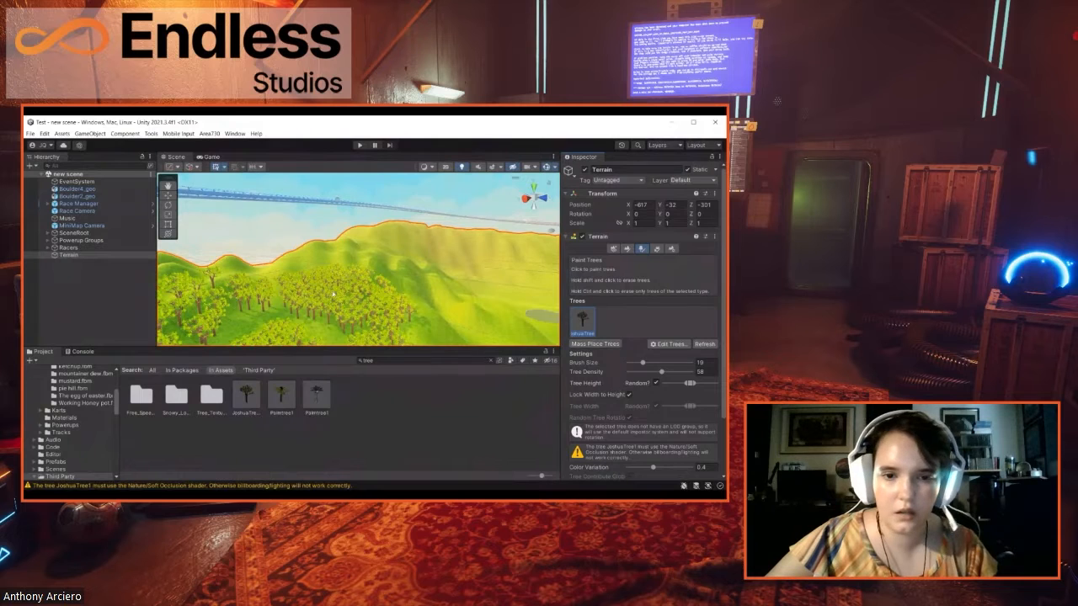
right_drag(333, 294, 379, 284)
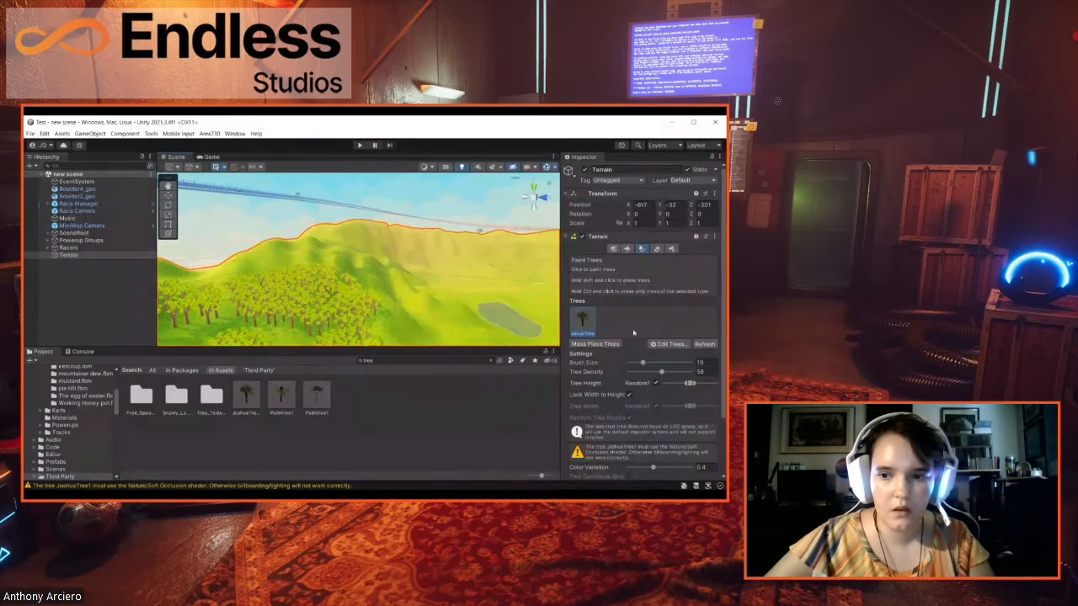
right_drag(425, 313, 349, 296)
key(w)
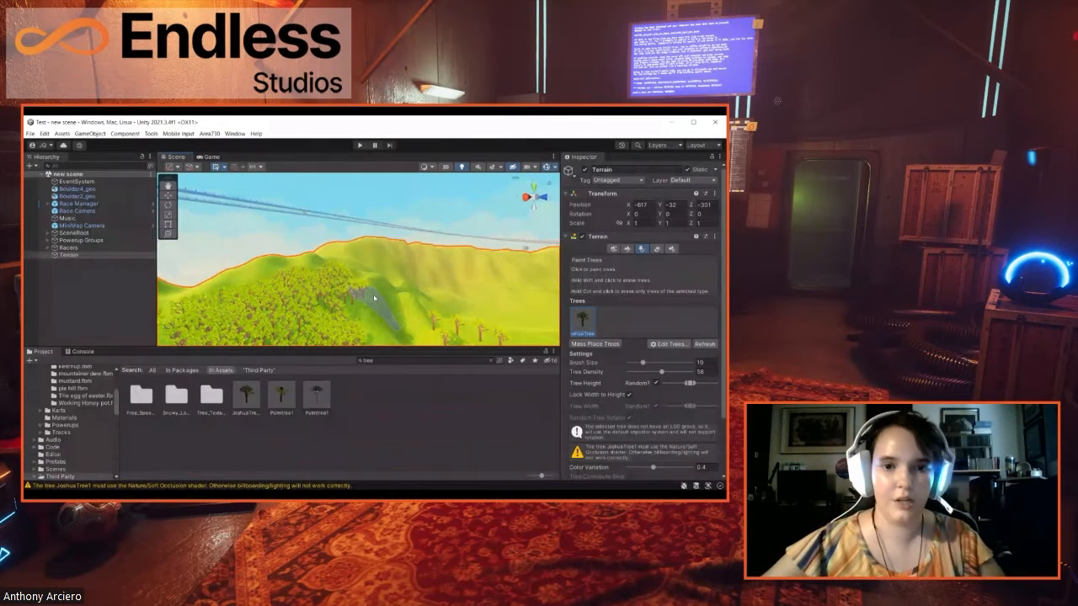
right_drag(393, 266, 514, 287)
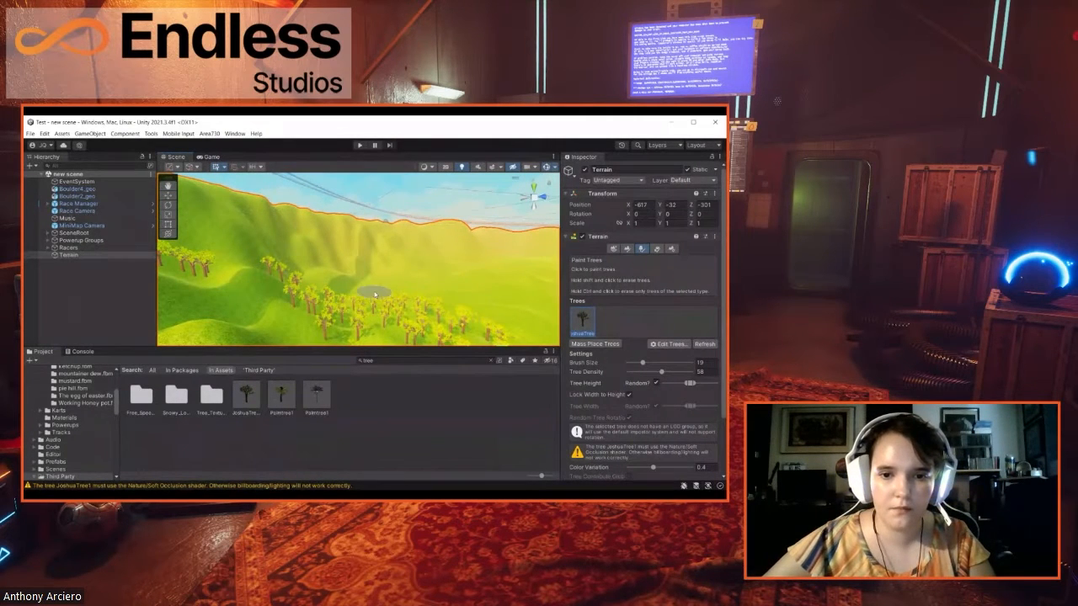
Step: Set the tree brush size to 38 and paint a wider band of Joshua trees across the valley floor
drag(645, 365, 649, 364)
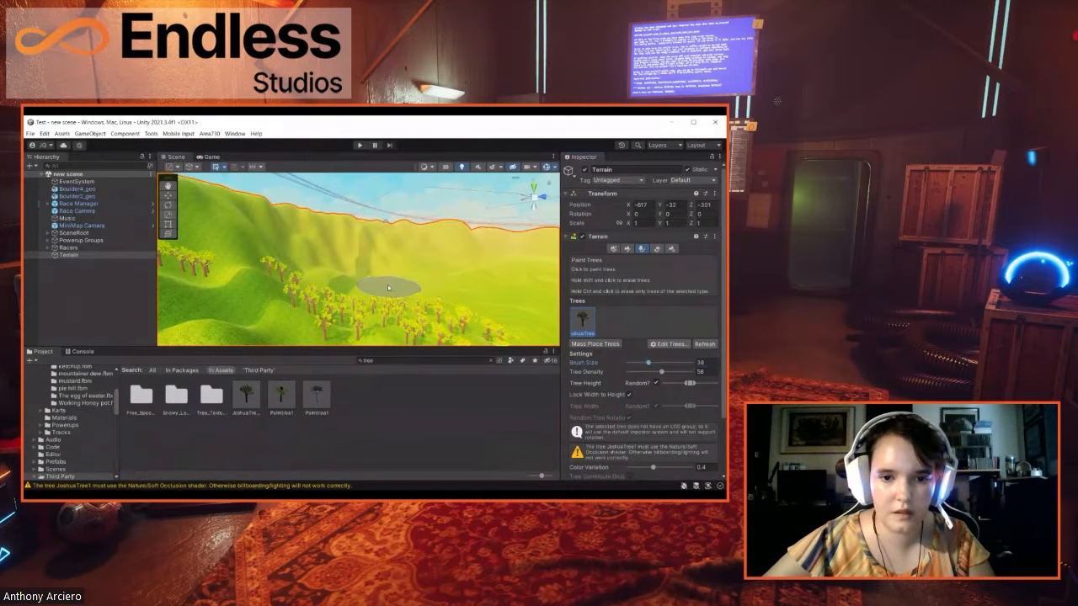
scroll(389, 288, up, 3)
scroll(402, 287, down, 5)
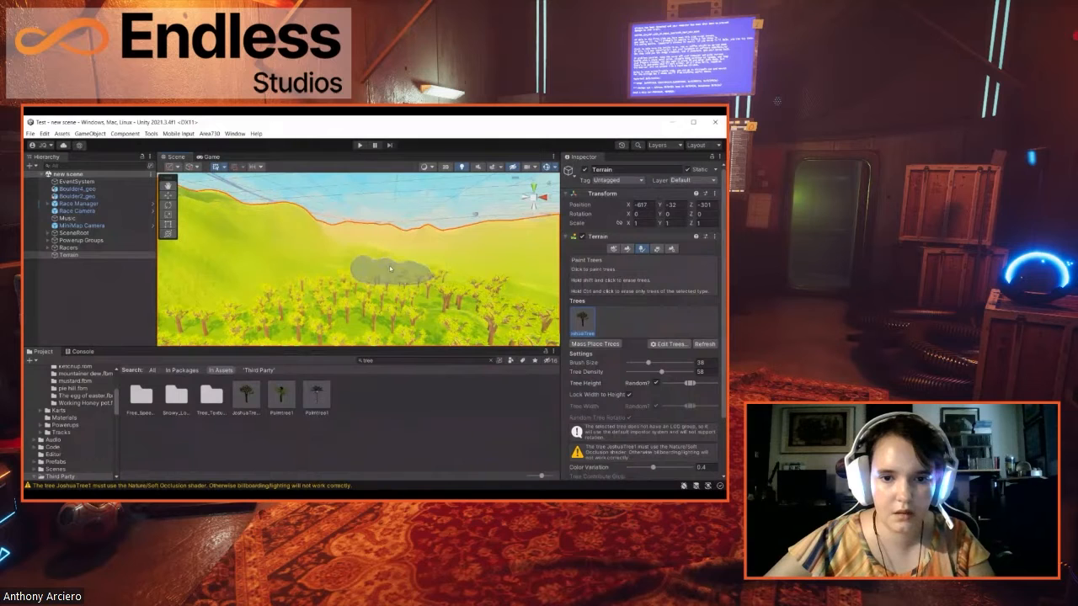
mouse_move(429, 283)
right_down()
mouse_move(498, 289)
mouse_move(510, 272)
mouse_move(457, 284)
right_up()
key(w)
mouse_move(331, 290)
mouse_down()
mouse_move(296, 290)
mouse_move(341, 314)
mouse_move(455, 310)
mouse_move(471, 298)
mouse_up()
Step: Paint Joshua trees over the rounded grassy hill beside the existing forest
key(w)
mouse_move(471, 298)
right_down()
mouse_move(528, 271)
mouse_move(510, 279)
right_up()
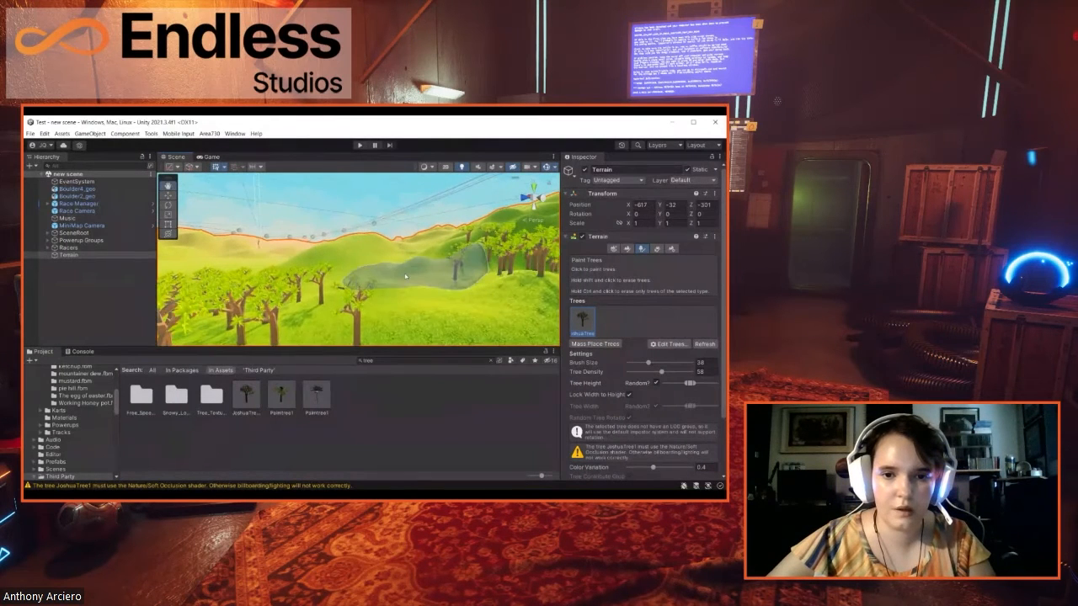
drag(405, 276, 399, 298)
right_drag(400, 297, 373, 285)
click(373, 285)
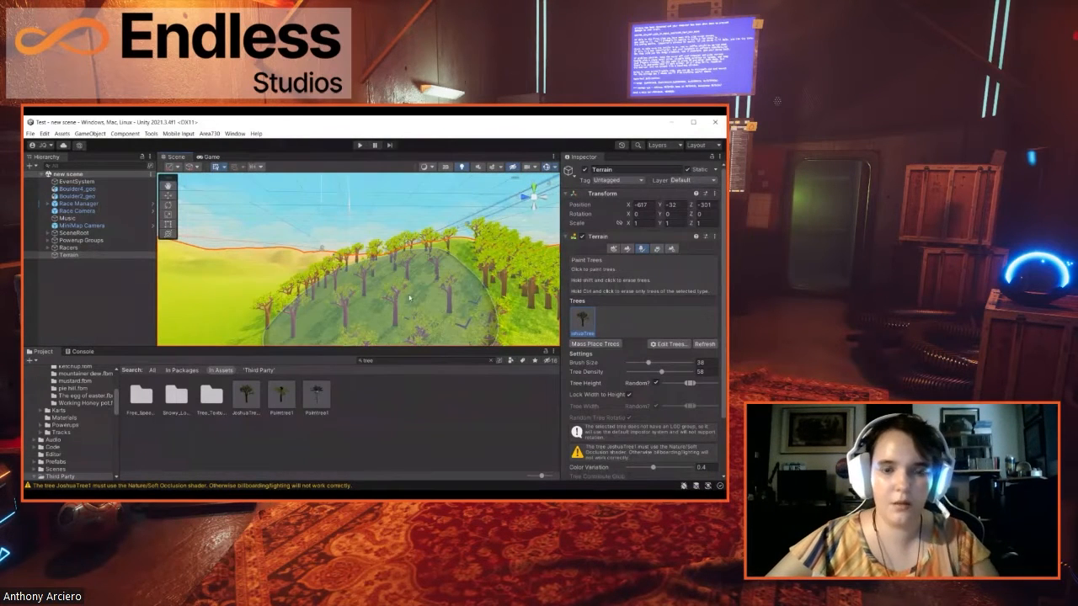
Step: Play-test the race by driving the kart along the track to check the landscape, and stop the game
click(360, 145)
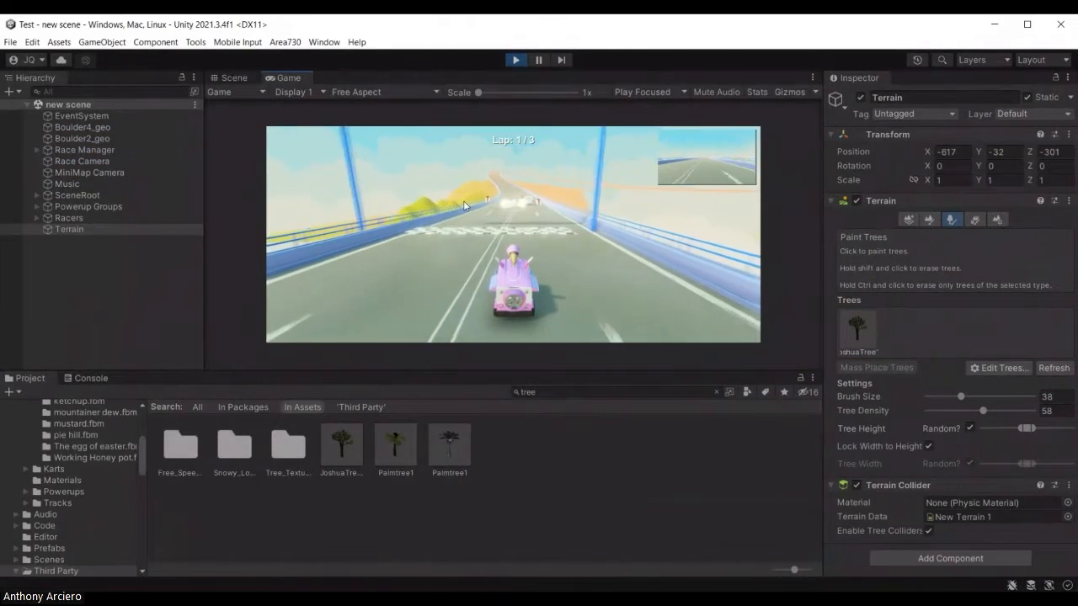
key(w)
key(a)
key(d)
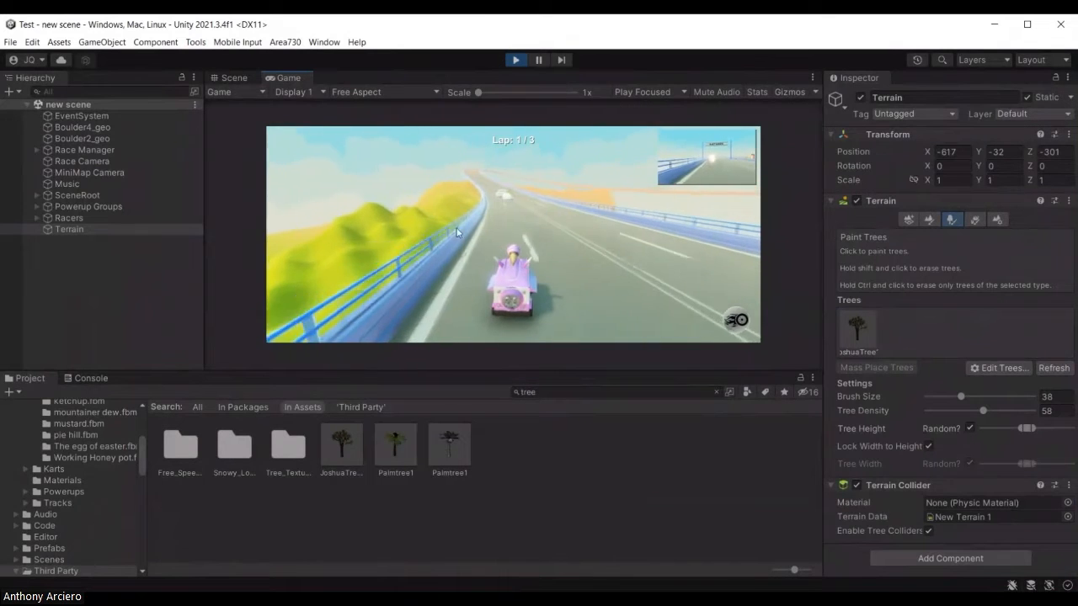
key(a)
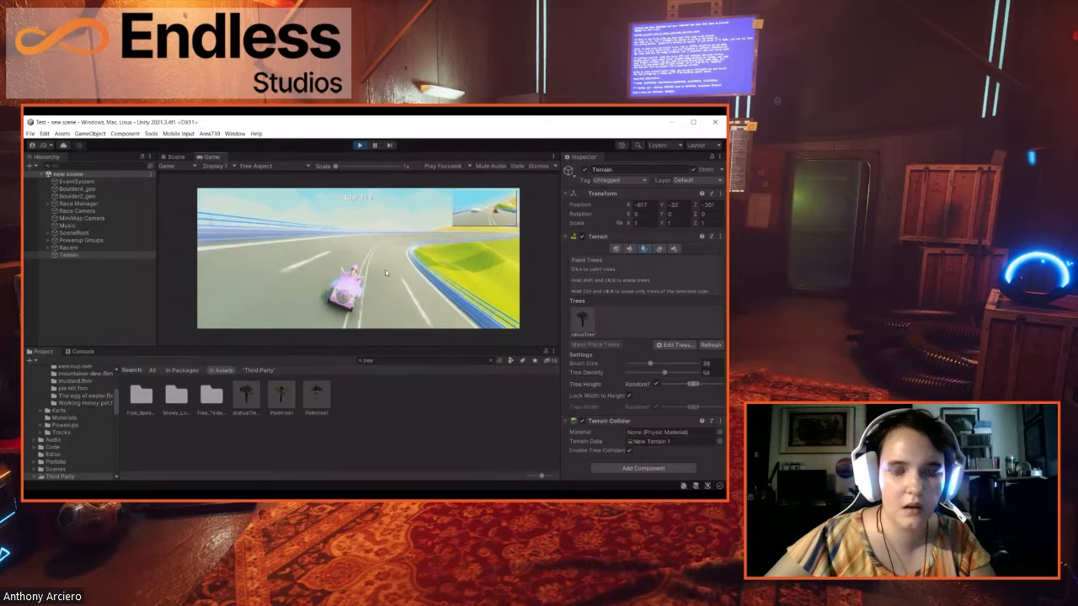
click(360, 145)
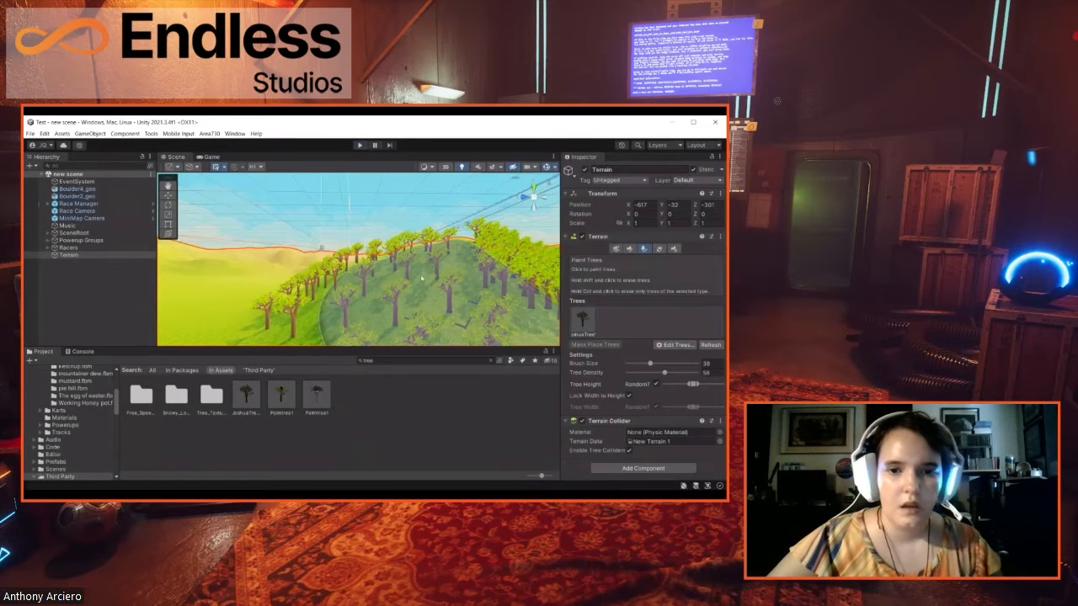
Step: Switch to Raise or Lower Terrain and lower the hill that overlaps the edge of the road
scroll(455, 280, up, 3)
key(w)
mouse_move(516, 268)
right_down()
mouse_move(526, 266)
mouse_move(461, 281)
mouse_move(508, 271)
mouse_move(482, 277)
mouse_move(509, 261)
mouse_move(530, 270)
mouse_move(451, 274)
mouse_move(469, 299)
mouse_move(439, 320)
mouse_move(438, 301)
right_up()
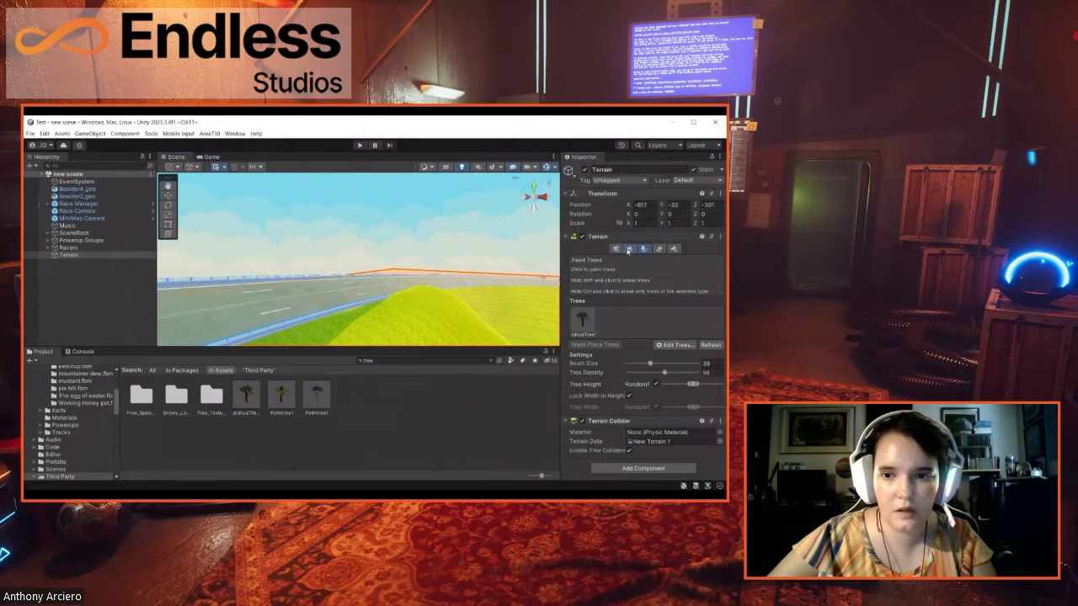
click(628, 249)
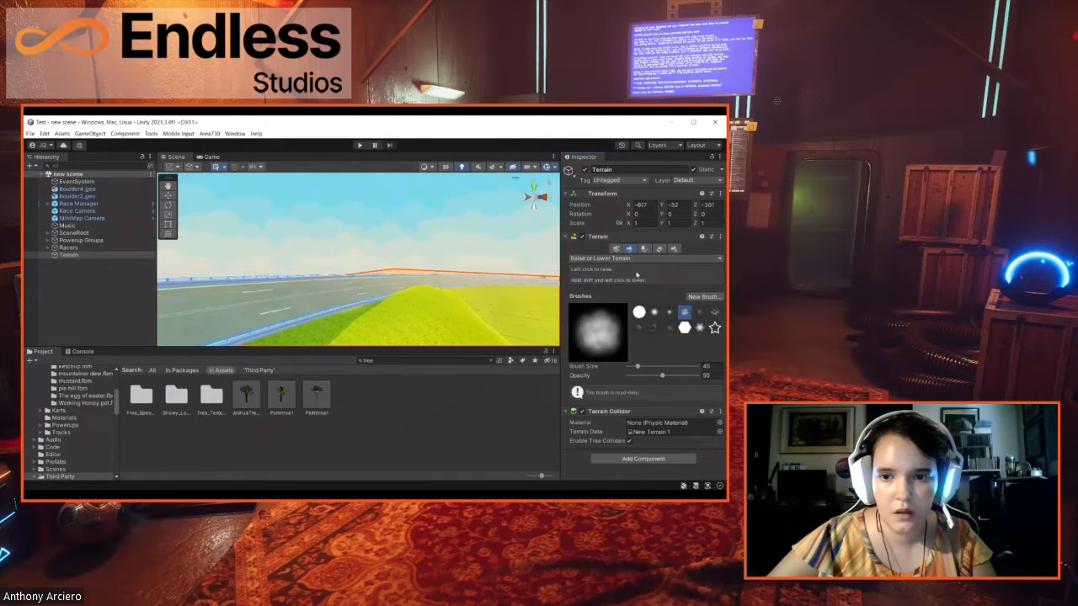
shift+drag(449, 314, 447, 308)
mouse_move(439, 310)
right_down()
mouse_move(414, 318)
mouse_move(451, 306)
mouse_move(473, 312)
right_up()
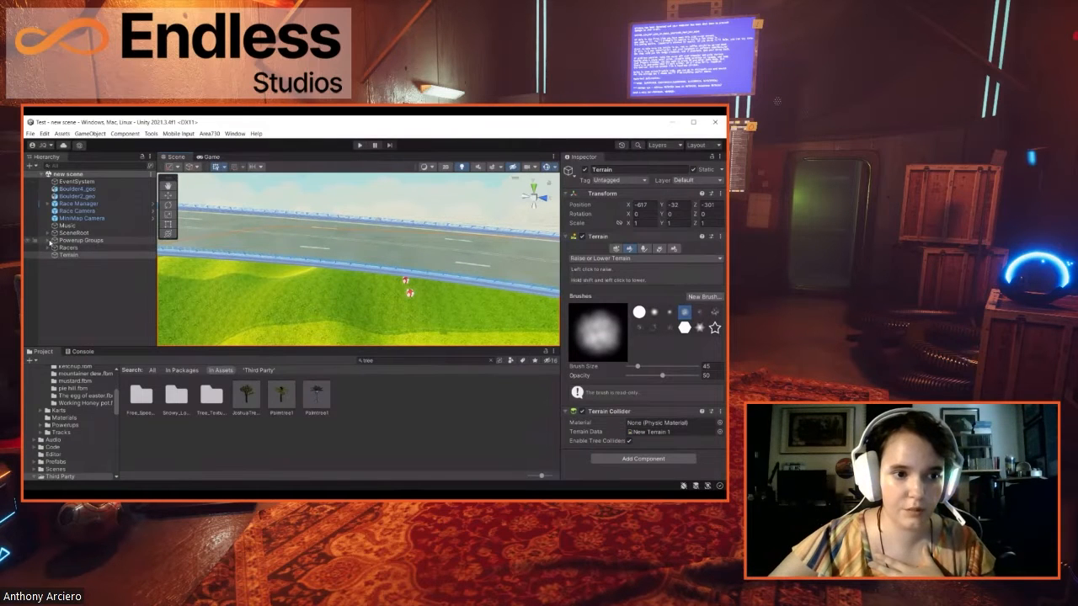
Step: Select Group 3 of the Powerup Groups and lift it out of the grass beside the track to Y 13.68
click(47, 240)
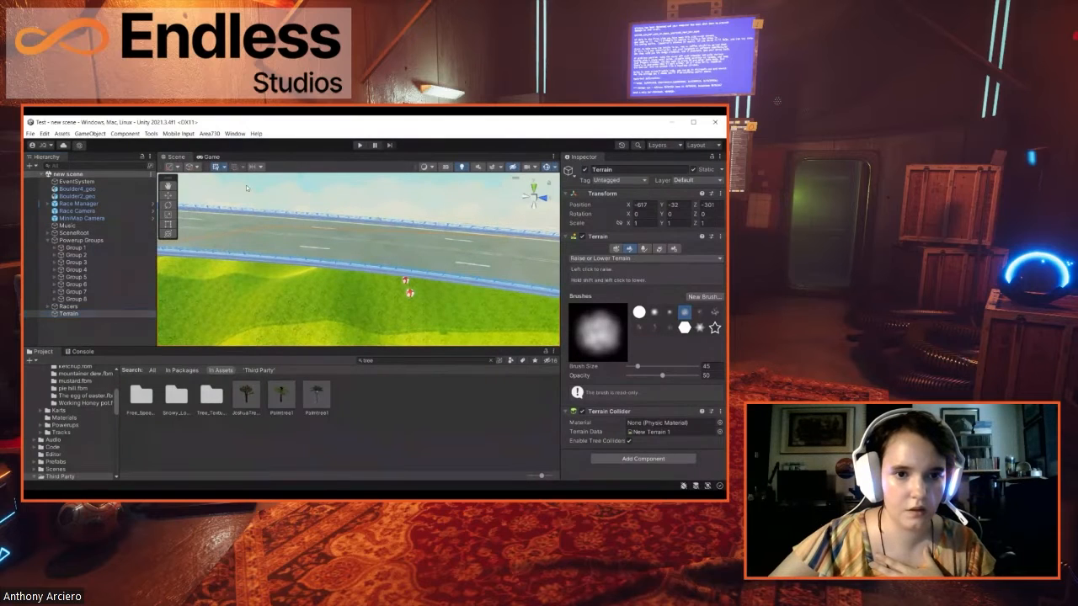
click(402, 269)
click(409, 293)
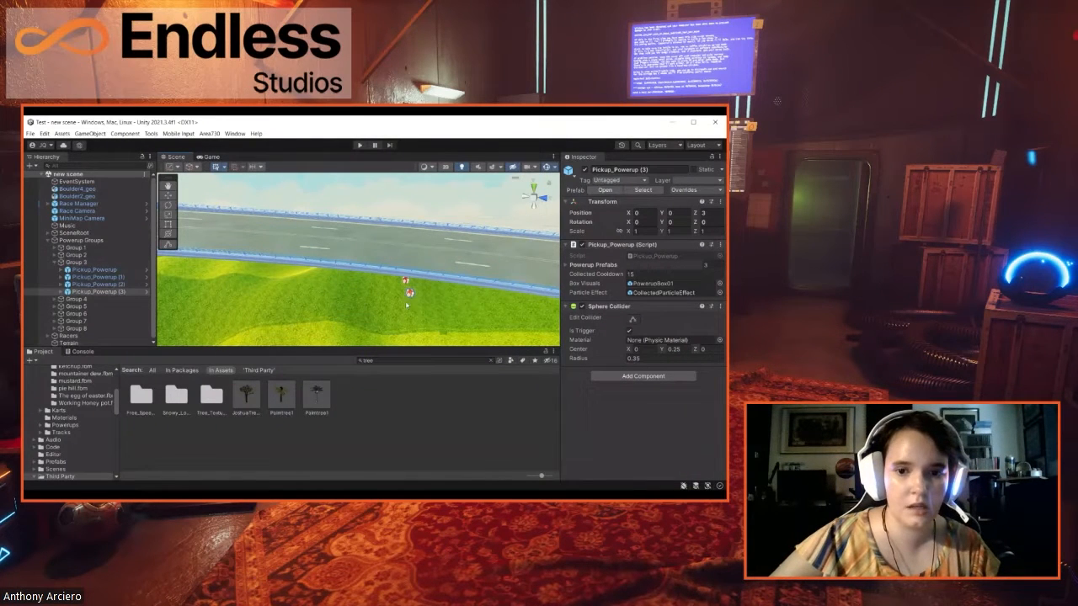
click(81, 262)
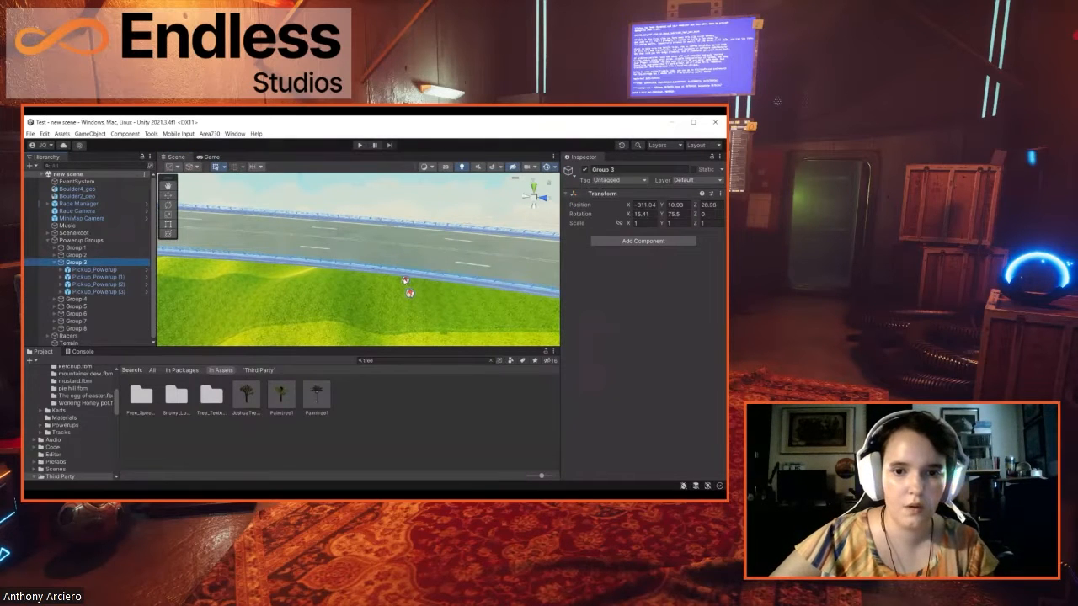
scroll(405, 281, up, 1)
scroll(405, 281, down, 1)
right_drag(398, 282, 409, 252)
right_drag(422, 293, 409, 313)
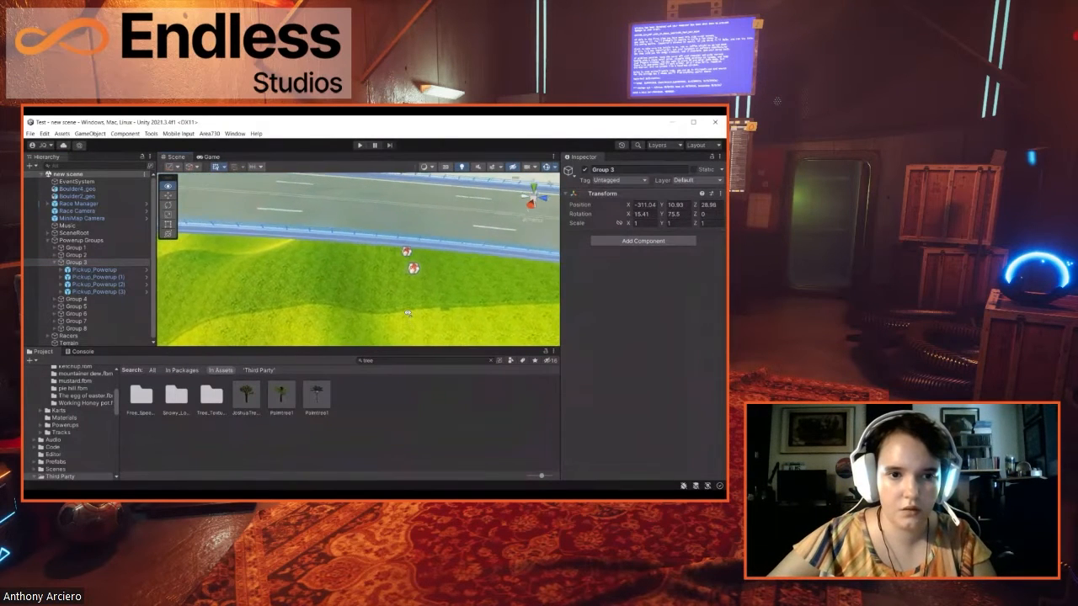
scroll(210, 244, up, 3)
key(w)
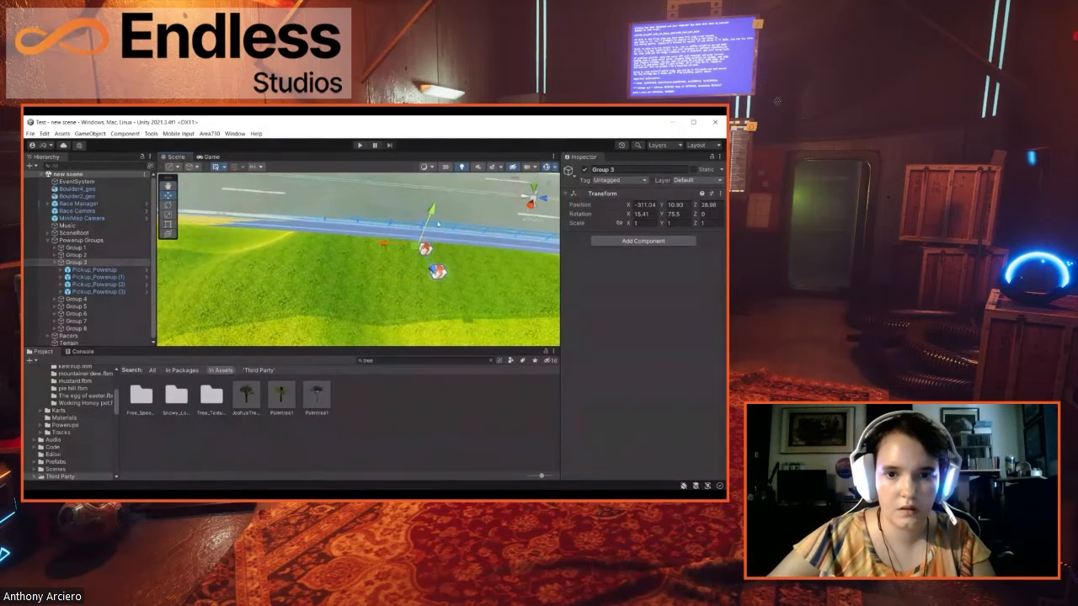
drag(428, 224, 442, 184)
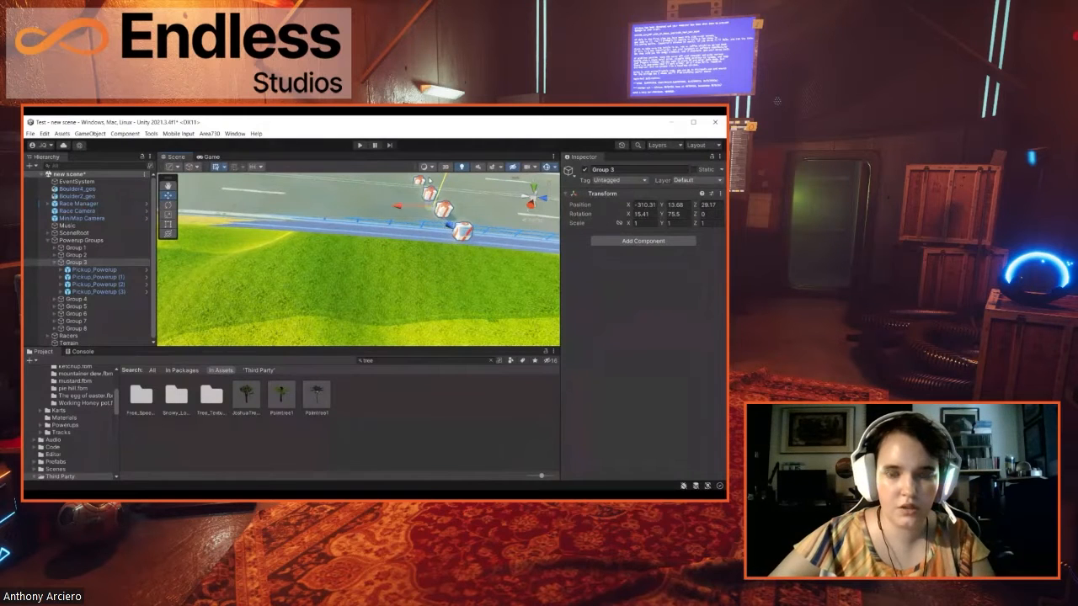
Step: Move powerup Group 3 onto the road so its boxes span the track, at position X -312.05, Y 14.85, Z 28.71
key(f)
scroll(386, 266, up, 5)
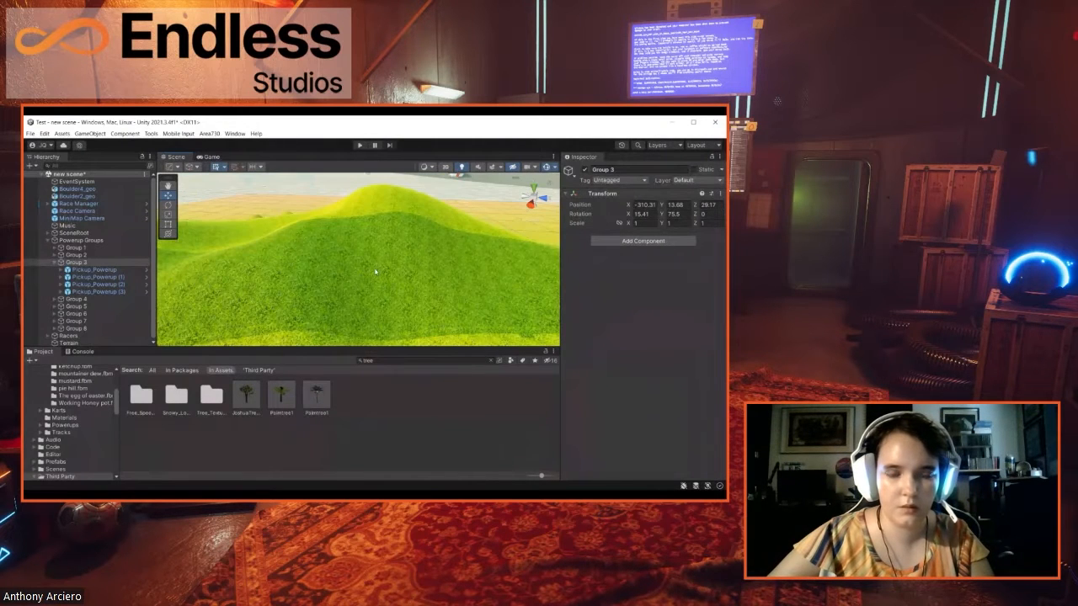
key(f)
mouse_move(385, 266)
right_down()
mouse_move(380, 257)
mouse_move(386, 266)
right_up()
key(w)
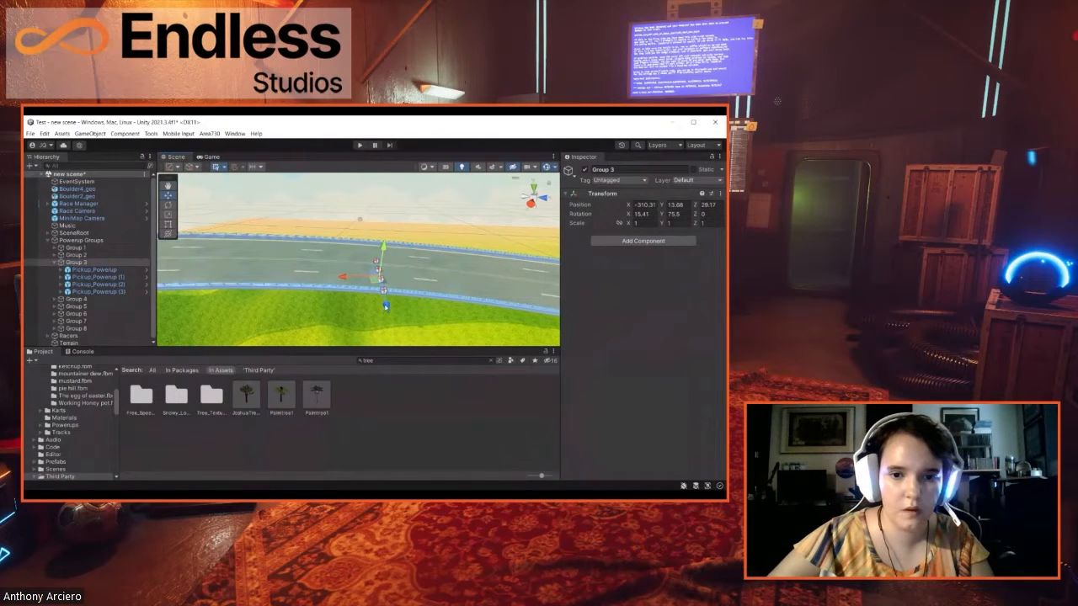
drag(387, 307, 378, 251)
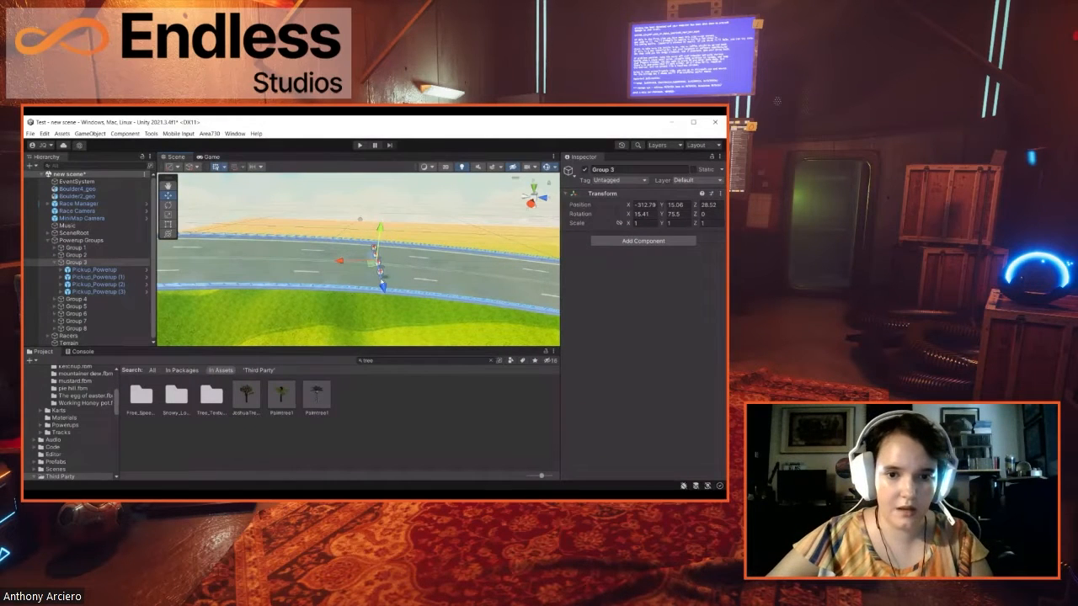
drag(383, 289, 383, 286)
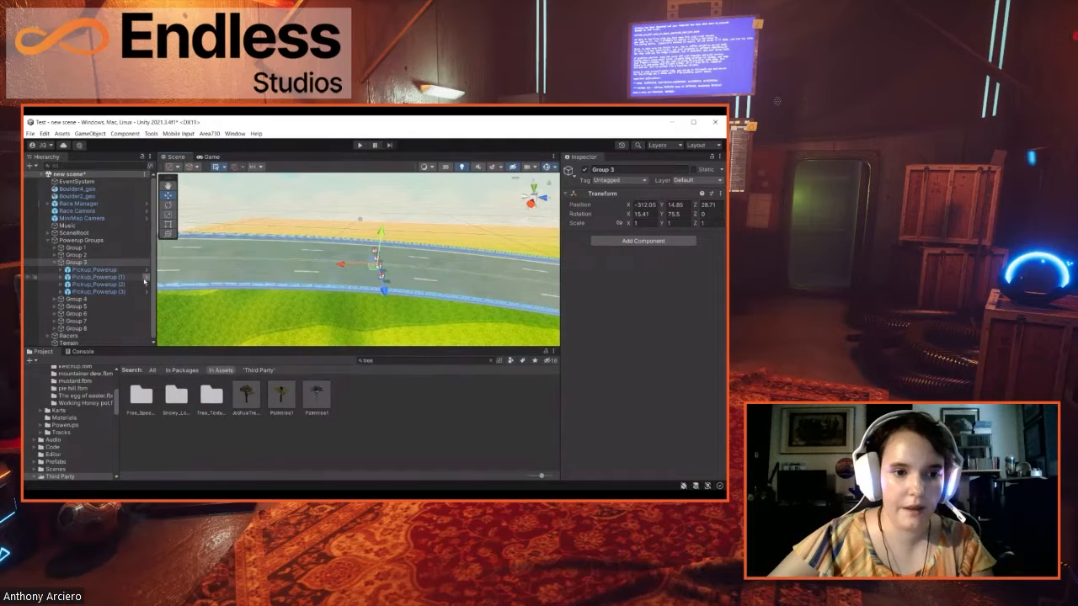
Step: Open the Pickup_Powerup prefab, examine the PowerupBox01 component settings and materials, and return to the scene
click(147, 283)
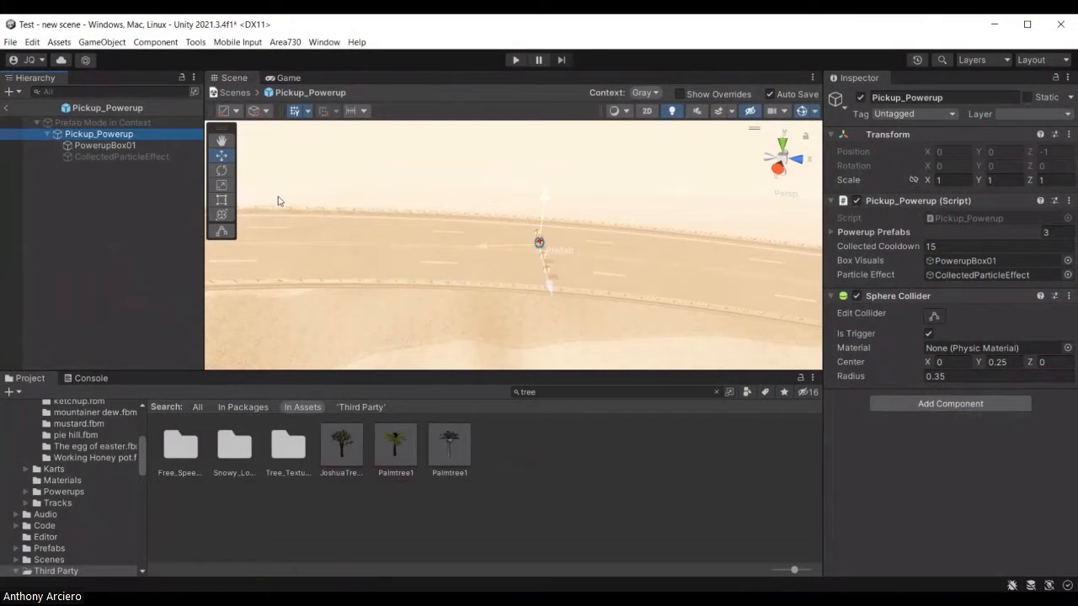
click(156, 145)
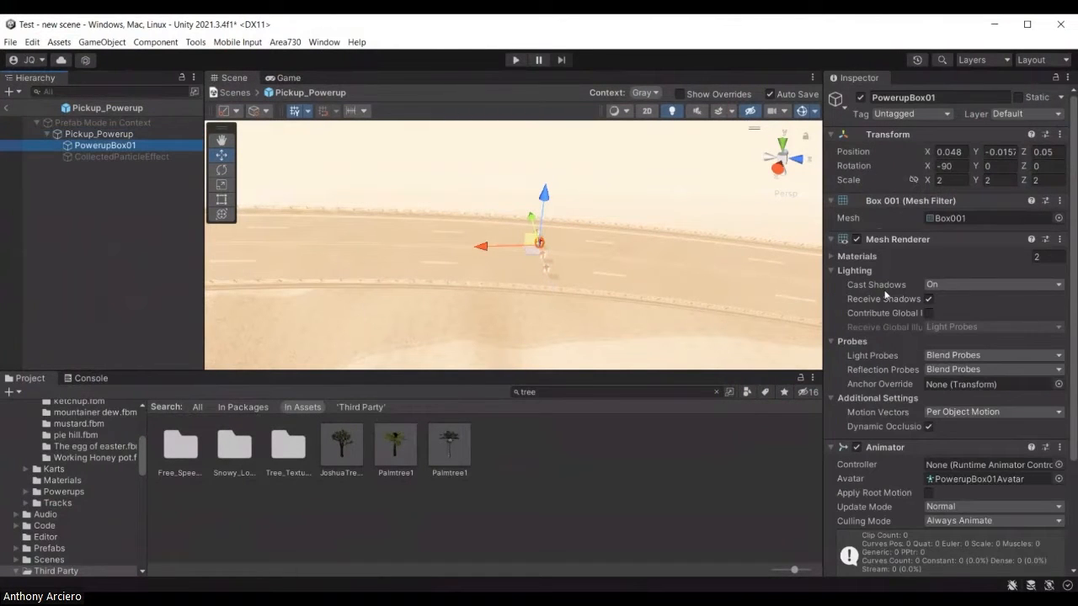
scroll(884, 293, down, 3)
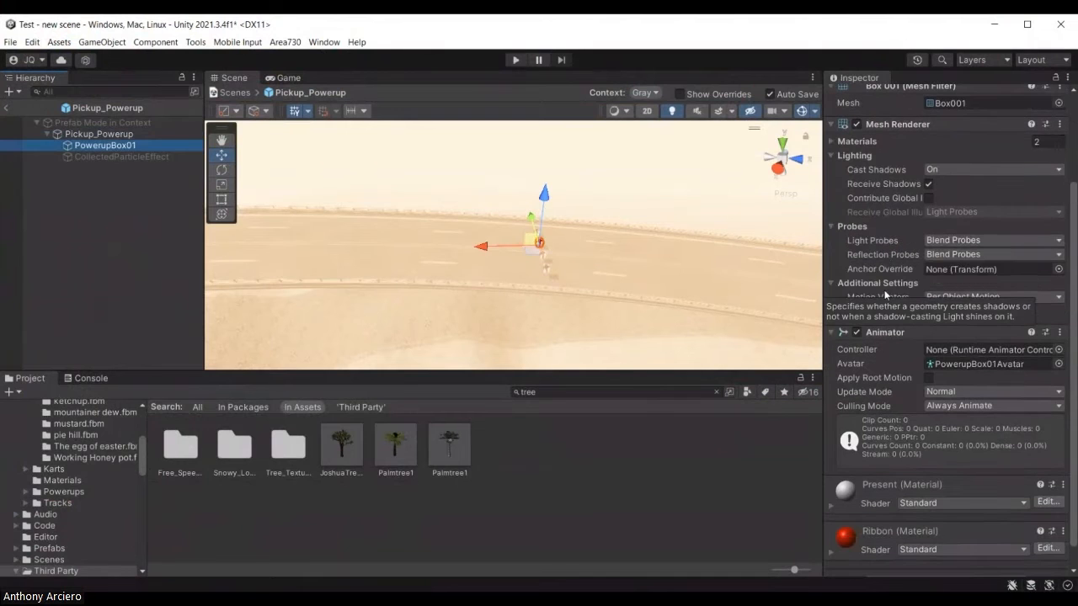
scroll(884, 289, down, 1)
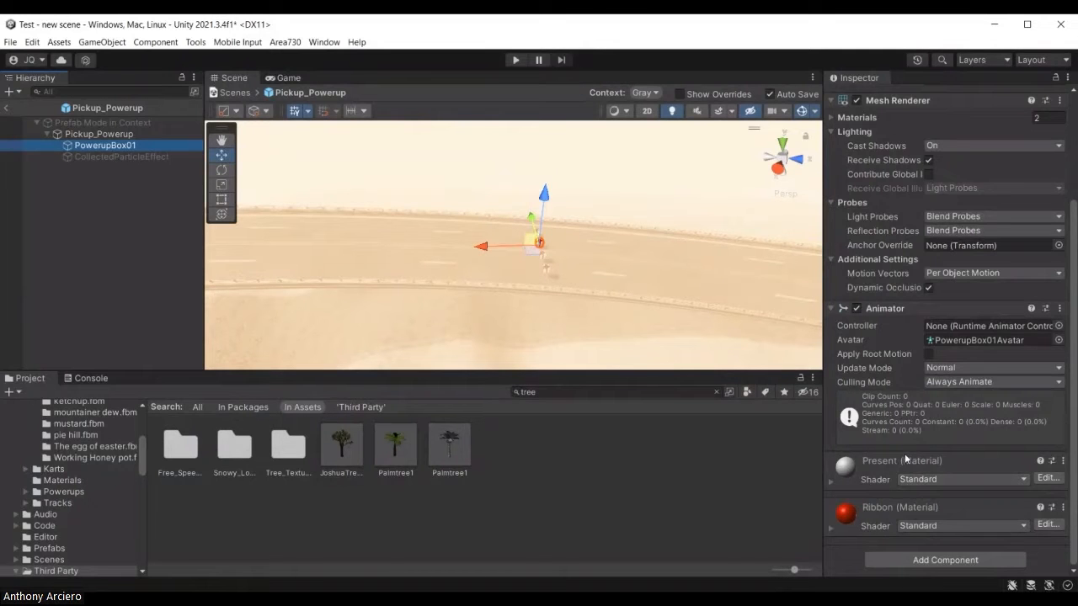
scroll(905, 453, up, 4)
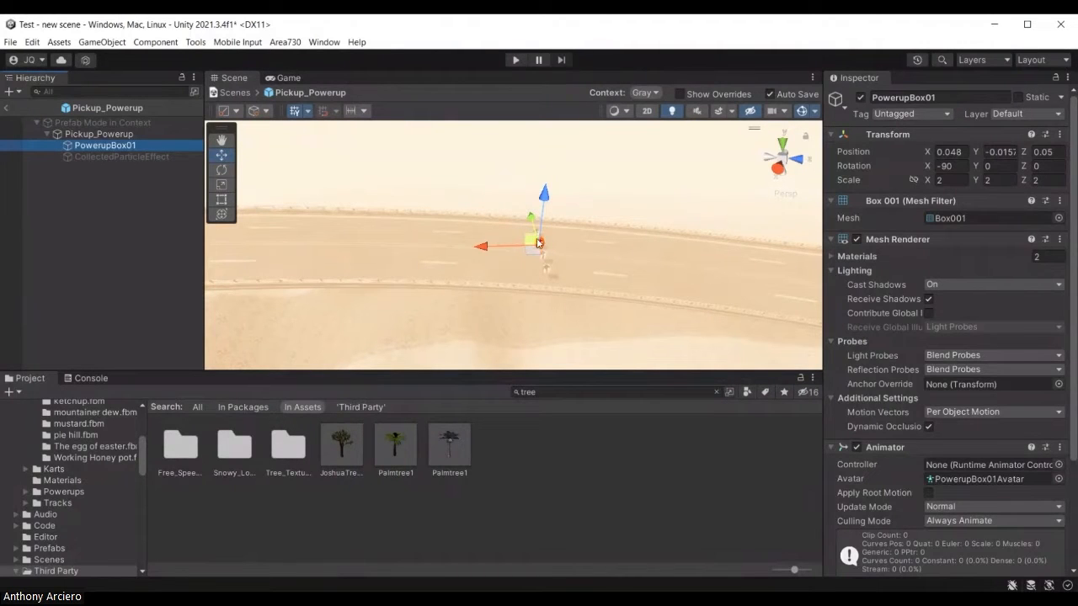
click(8, 111)
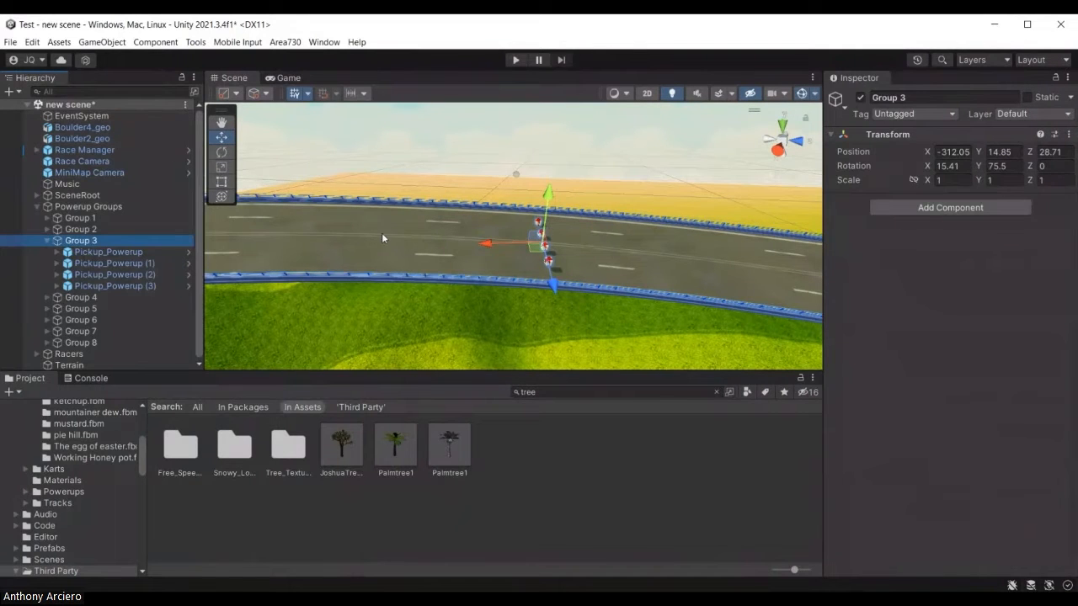
Step: Raise powerup Group 2 out of the road surface and centre it across the lanes, at about Y 3.47, Z -98.21
click(106, 228)
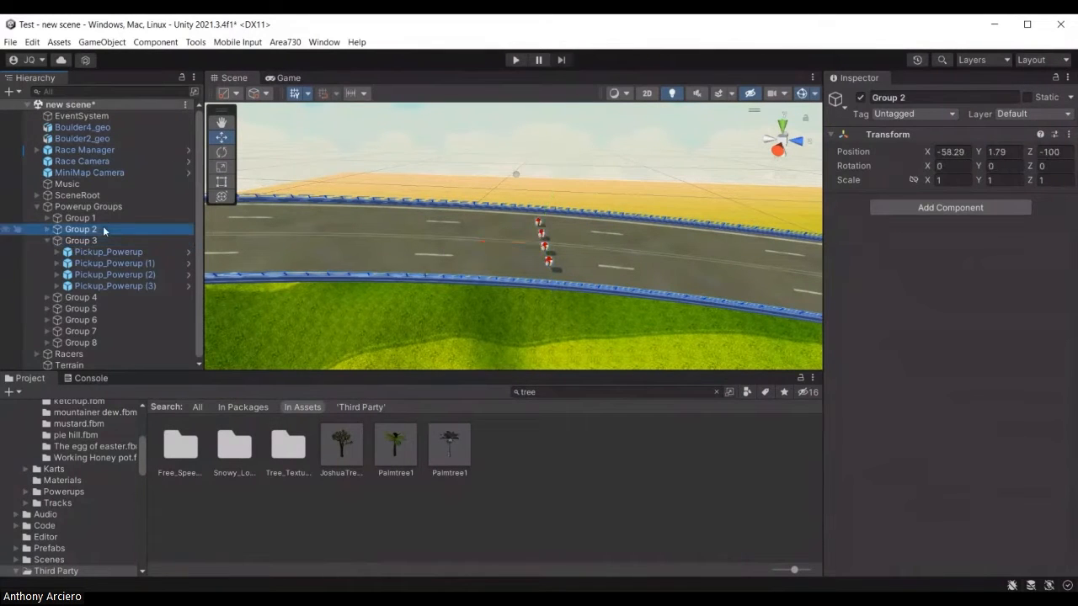
double_click(112, 228)
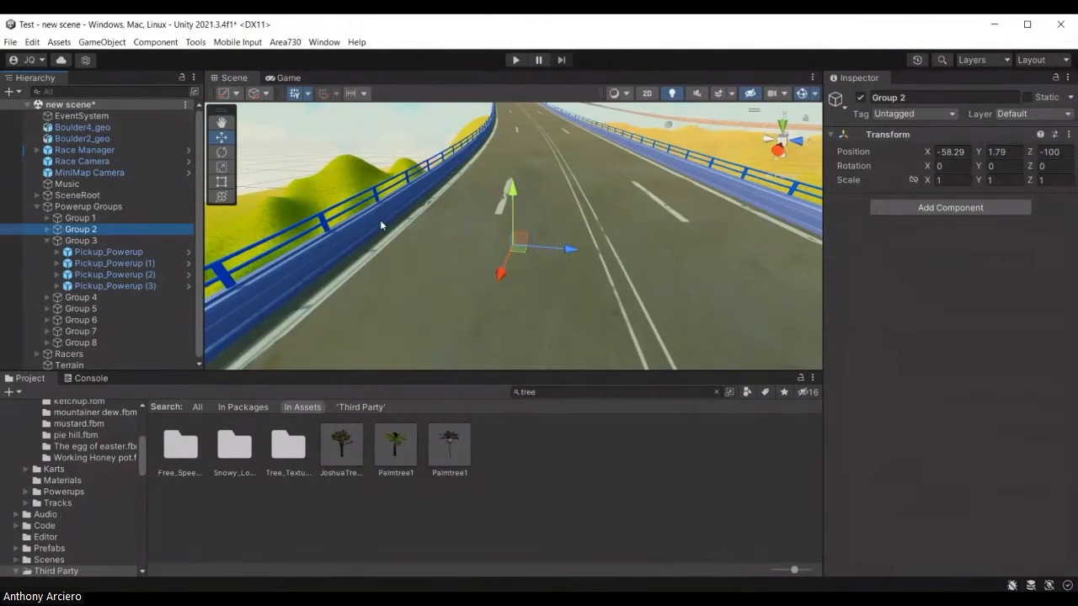
drag(513, 217, 613, 195)
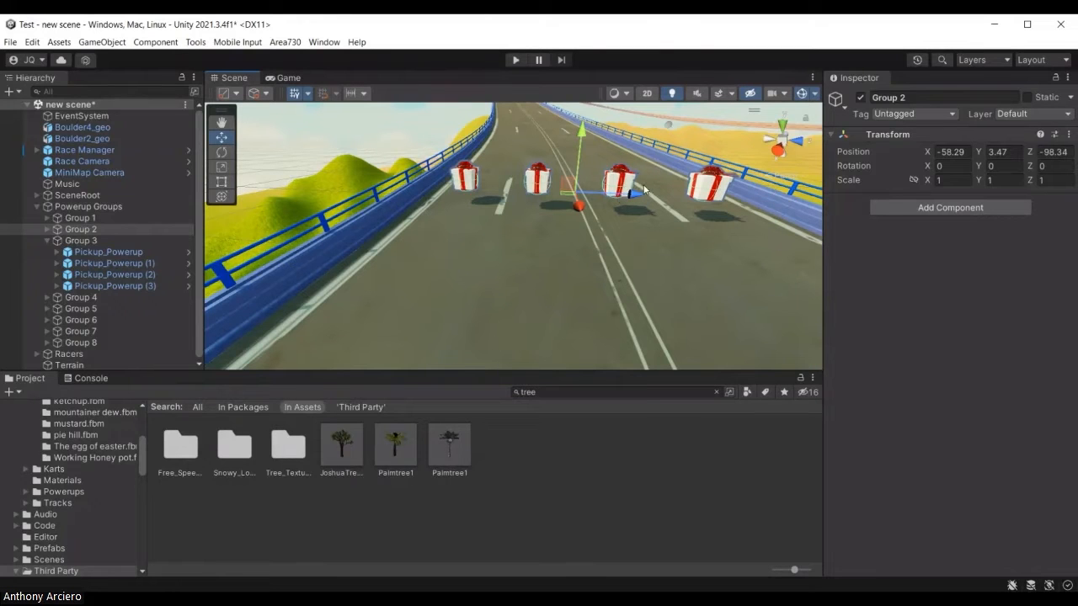
scroll(589, 210, down, 2)
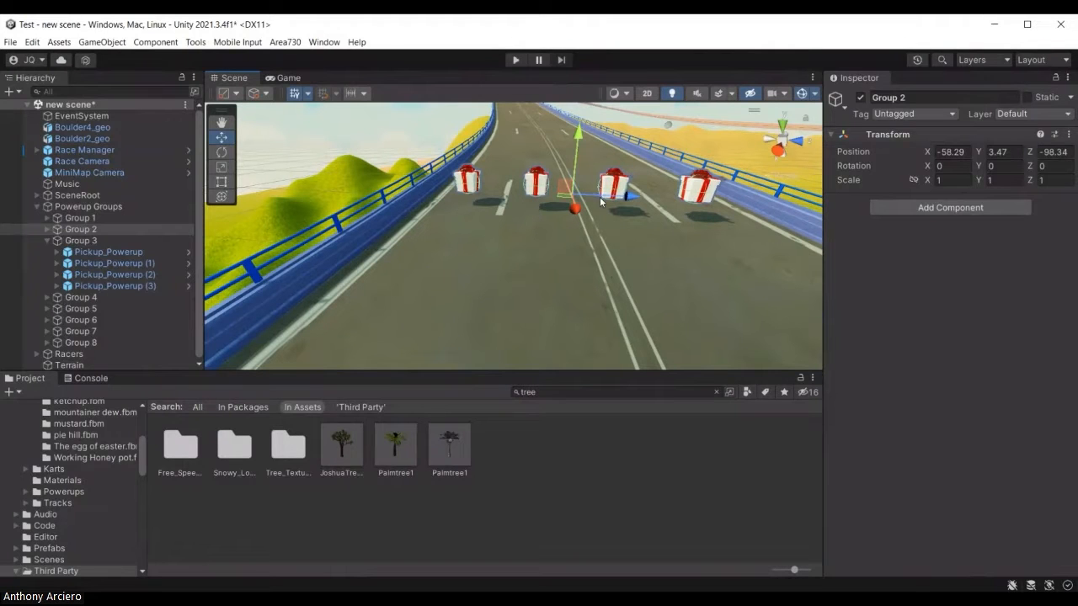
drag(601, 200, 606, 200)
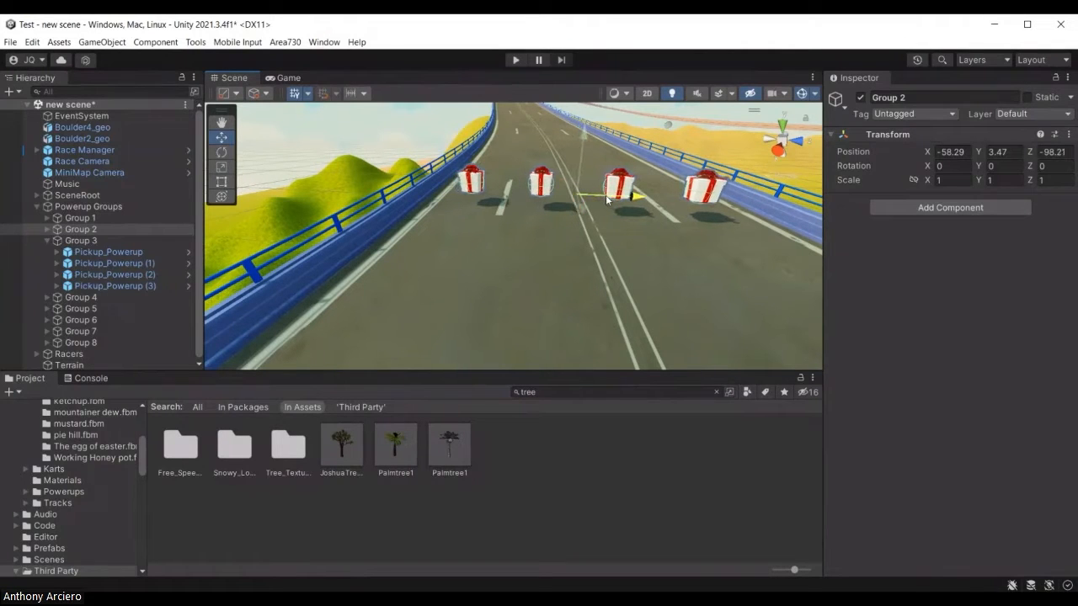
Step: Check powerup Group 4, and lift Group 5 out of the terrain up to the track, at about Y 14.84
double_click(136, 299)
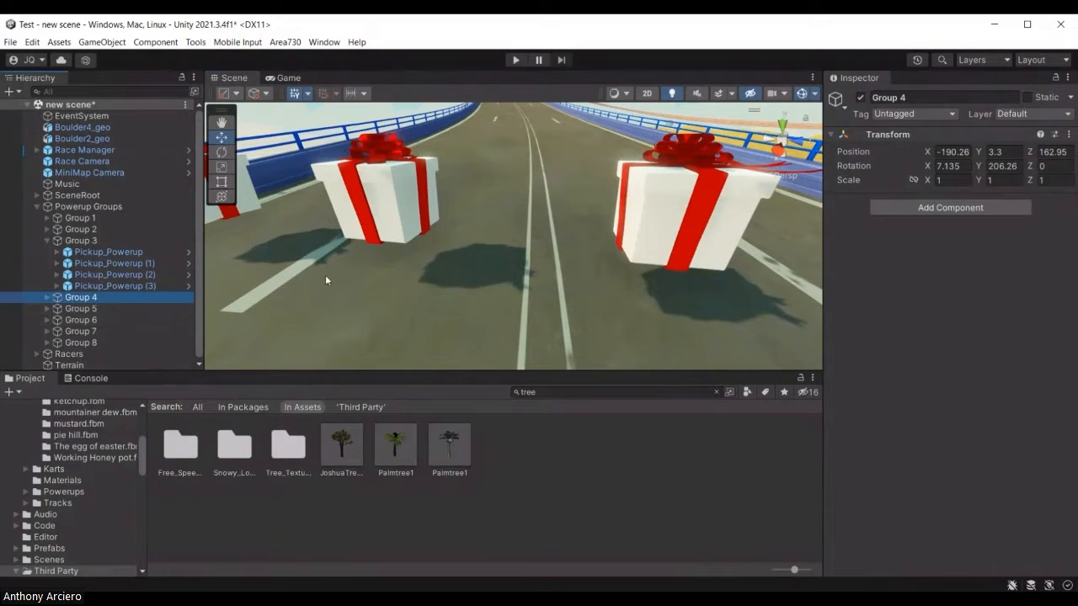
double_click(156, 310)
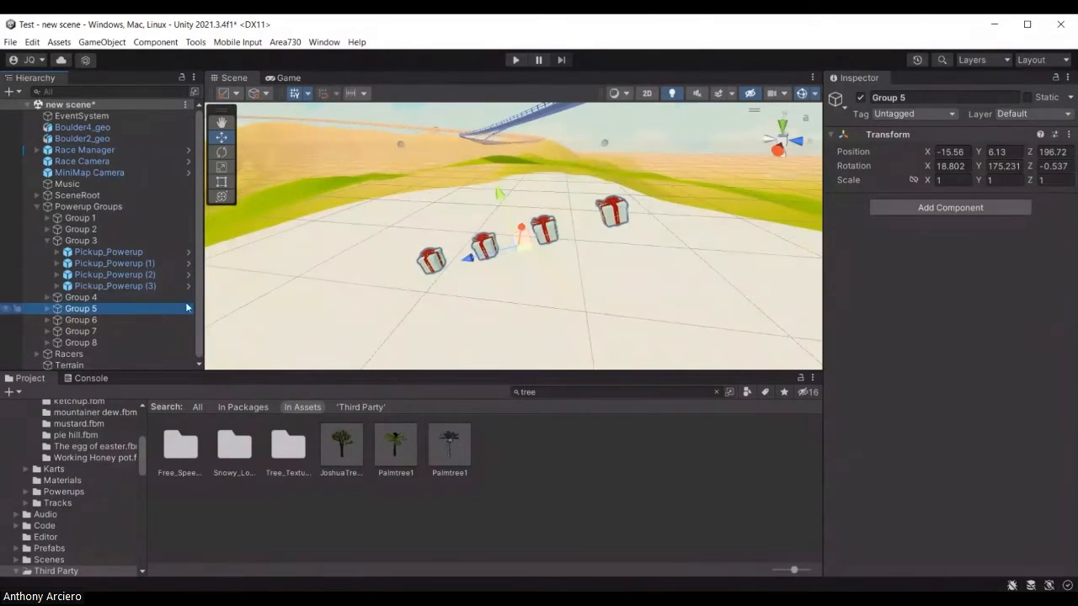
drag(507, 210, 534, 226)
scroll(533, 223, down, 3)
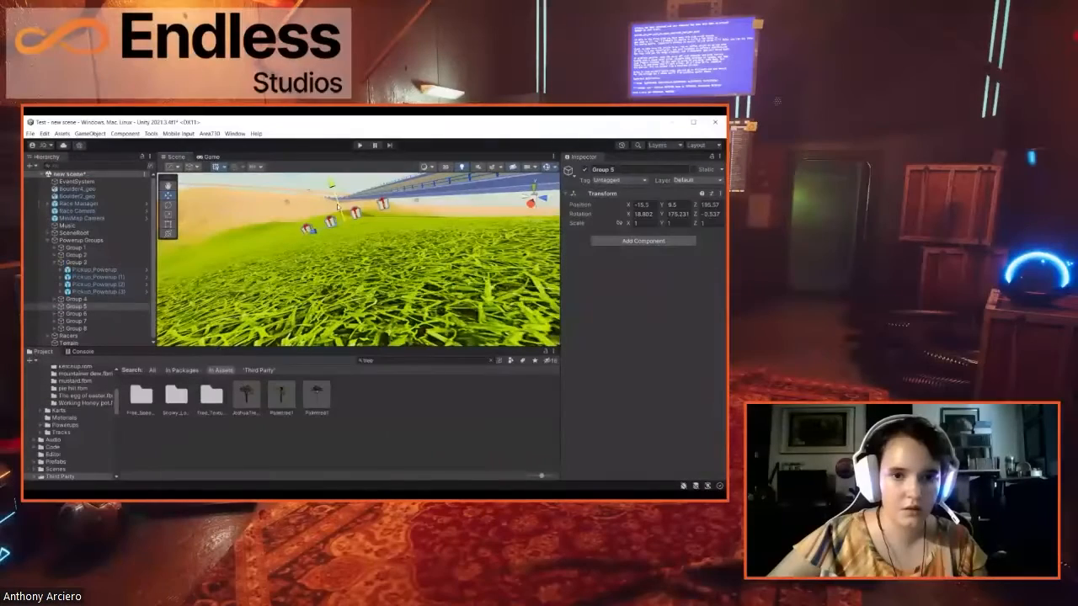
drag(339, 206, 331, 182)
scroll(391, 211, down, 5)
drag(324, 225, 442, 181)
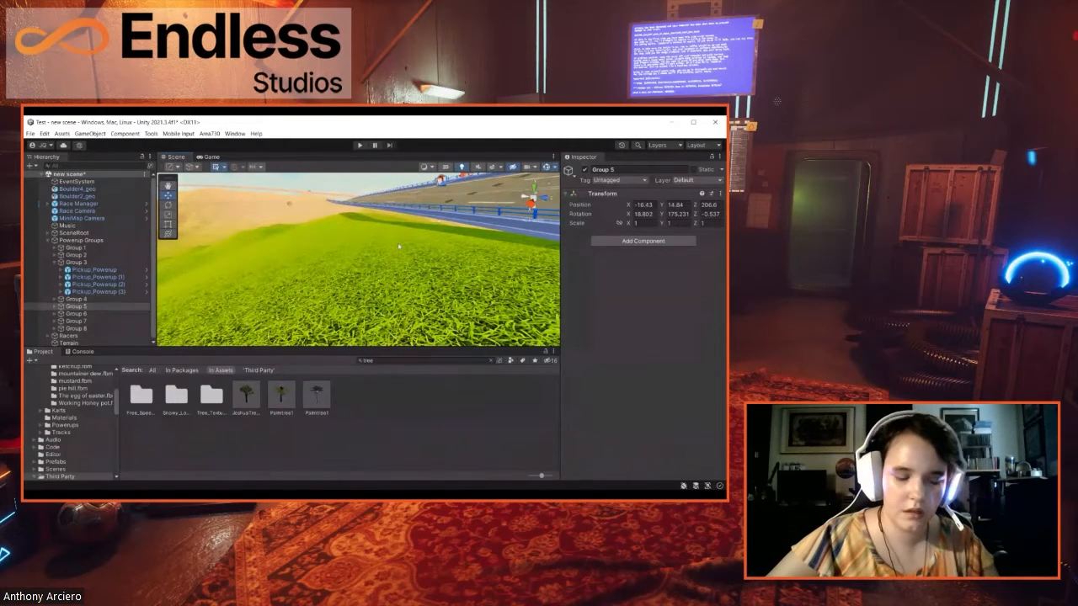
Step: Lower powerup Group 5 so its boxes hover just above the banked road, at about Y 13.65, Z 207.01
right_drag(382, 238, 478, 160)
key(w)
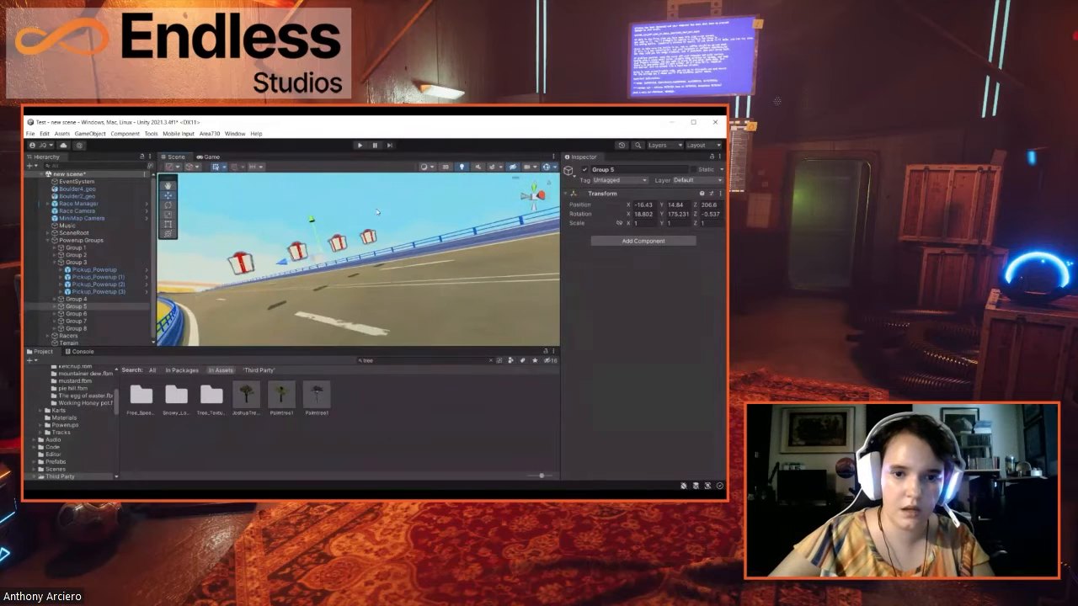
drag(311, 226, 317, 254)
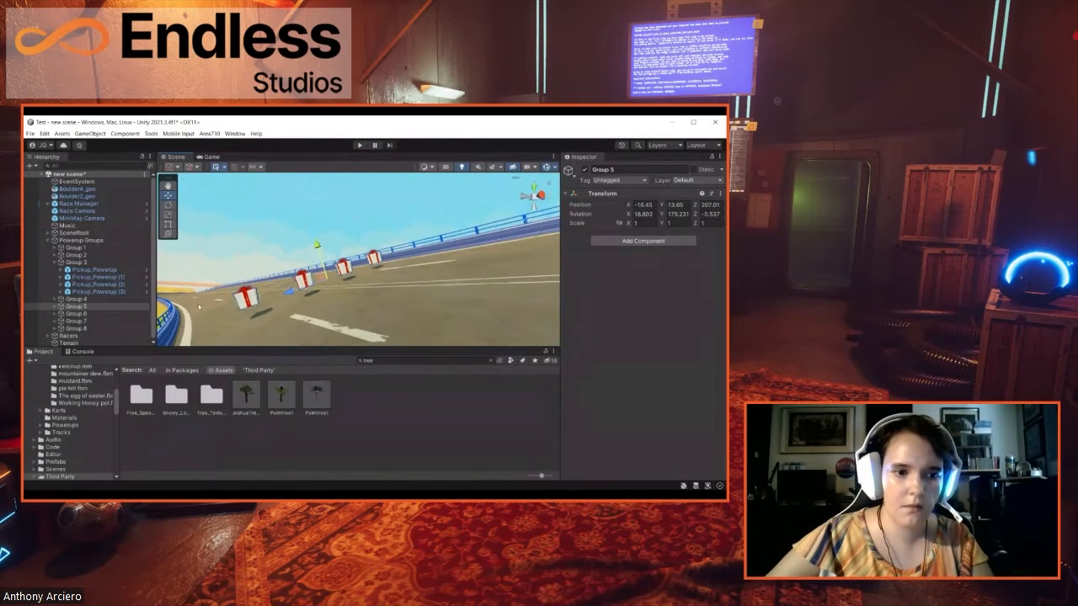
Step: Select powerup Group 6 and raise it above the banked road, to about Y 7.67
double_click(101, 314)
right_drag(359, 312, 236, 320)
double_click(84, 314)
drag(362, 246, 374, 175)
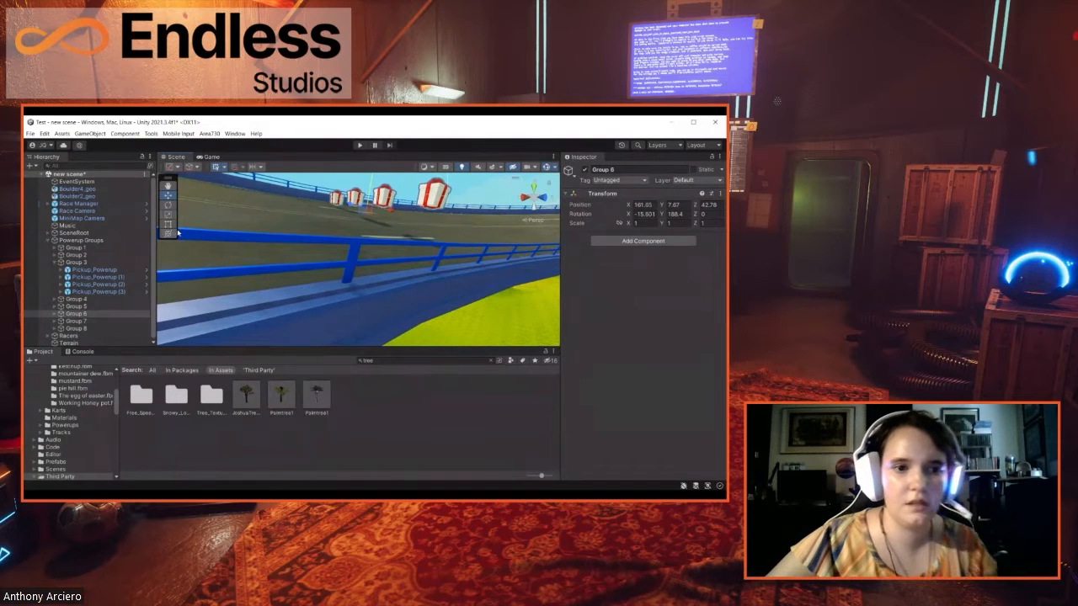
Step: Rotate powerup Group 6 to follow the banked road, and shift it along the track surface to about Y 7.49
click(167, 205)
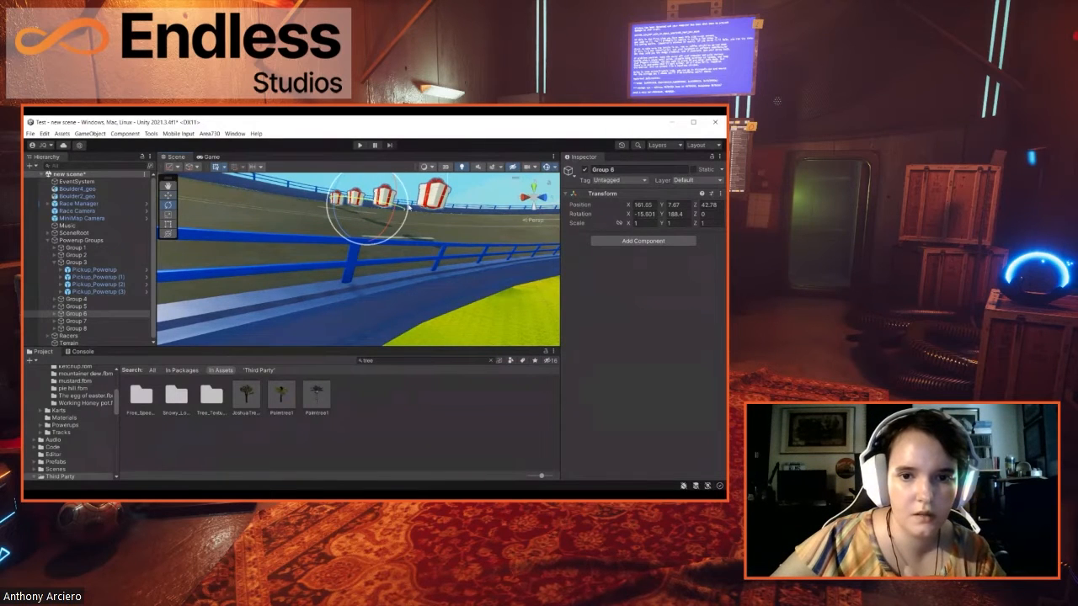
drag(408, 206, 406, 225)
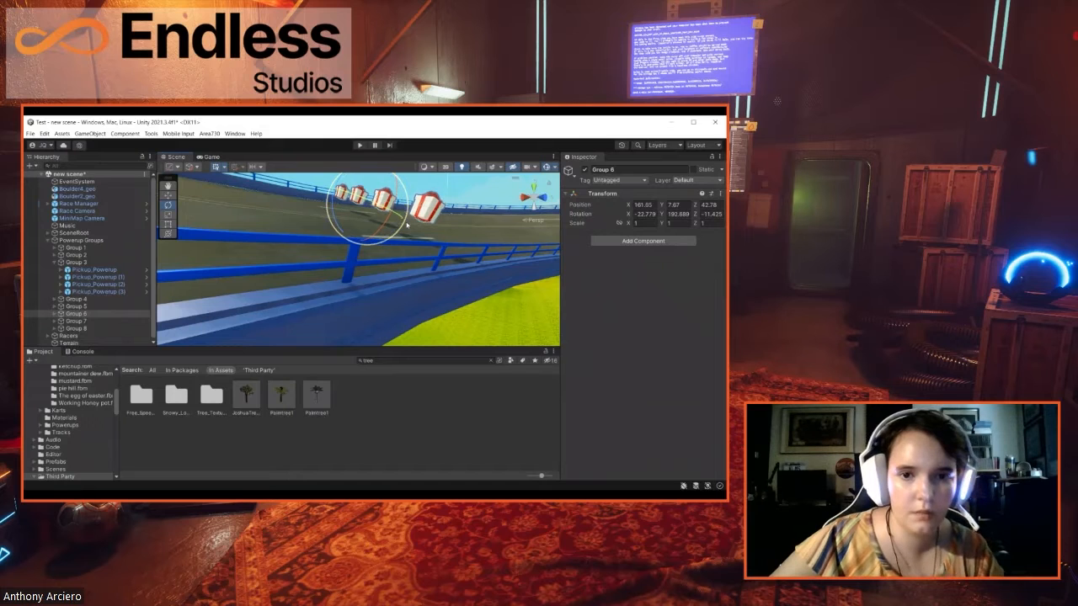
scroll(371, 237, down, 3)
scroll(371, 237, down, 2)
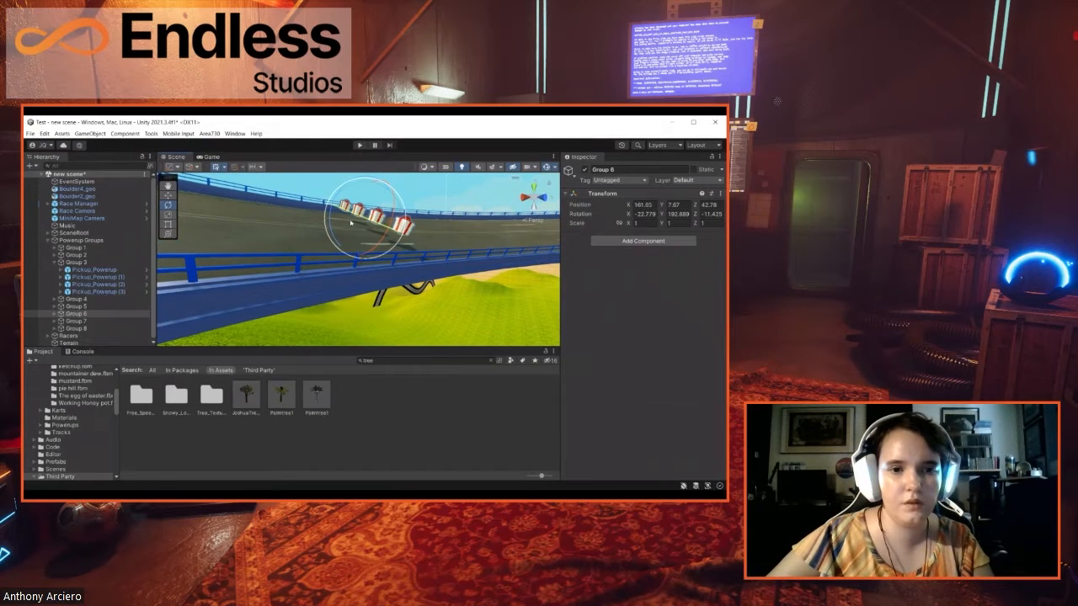
click(169, 195)
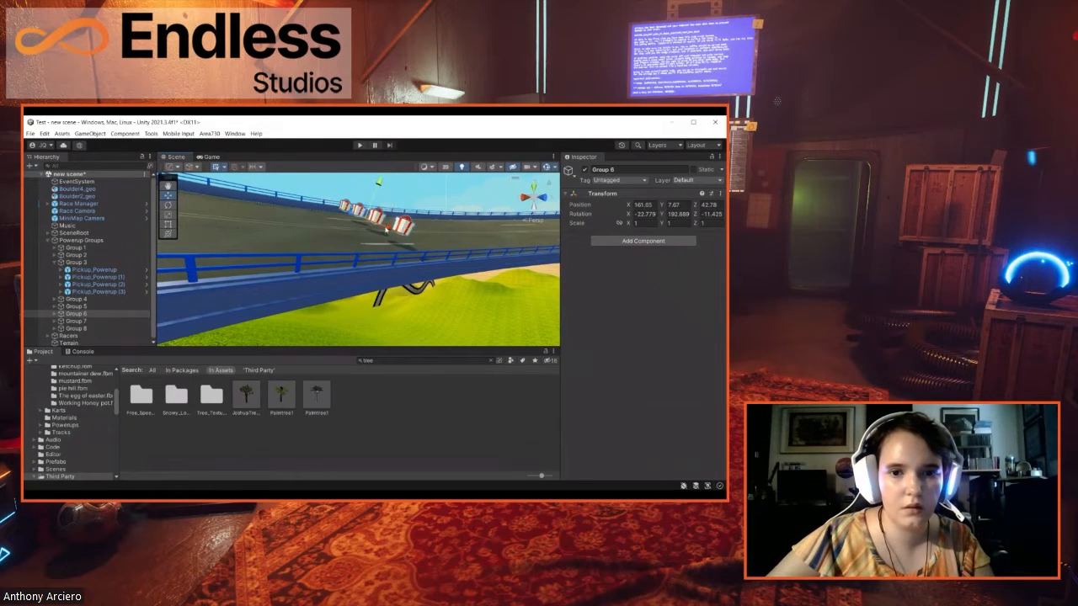
drag(389, 229, 397, 231)
Step: Check the placement of powerup Group 7, and lower Group 8 closer to the road, to Y 9.55
click(77, 321)
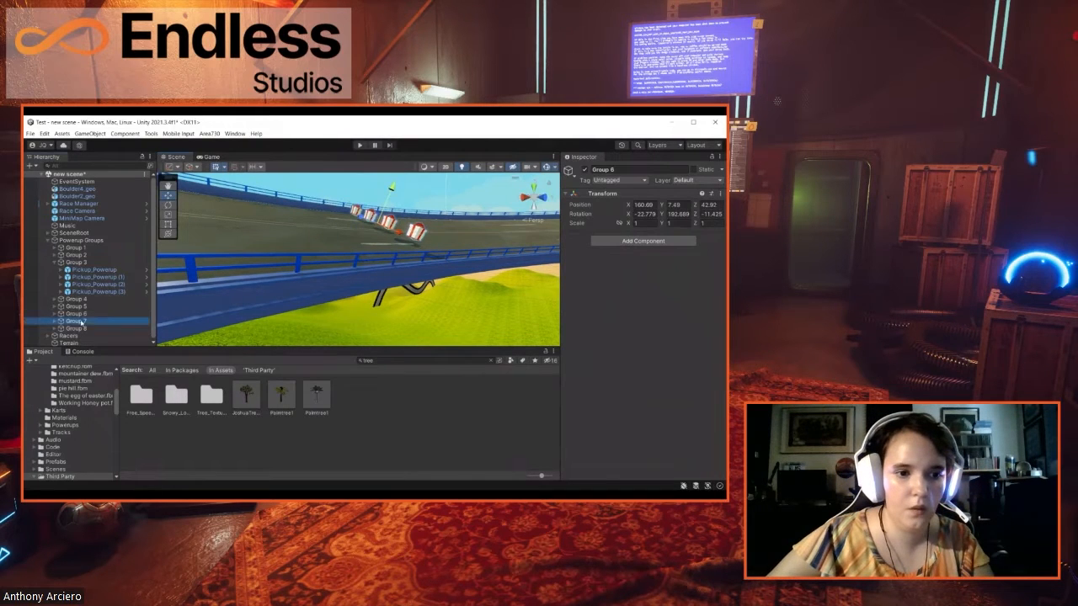
double_click(82, 323)
right_drag(310, 268, 343, 288)
double_click(80, 328)
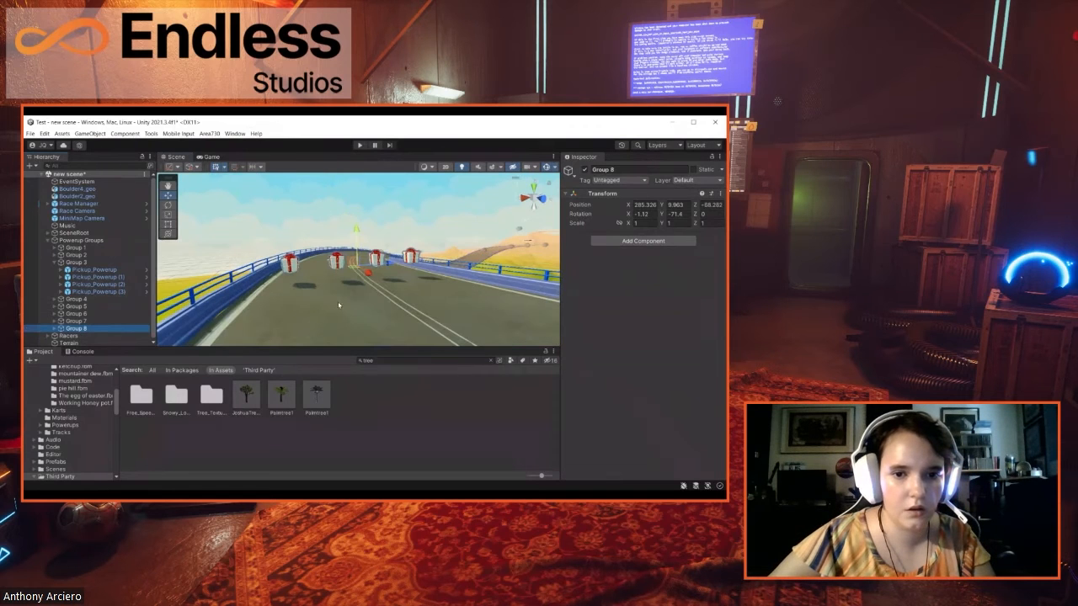
drag(358, 252, 360, 276)
Step: Shift powerup Group 4 sideways toward the middle of the road, to about Y 3.402, Z 163.684
click(101, 300)
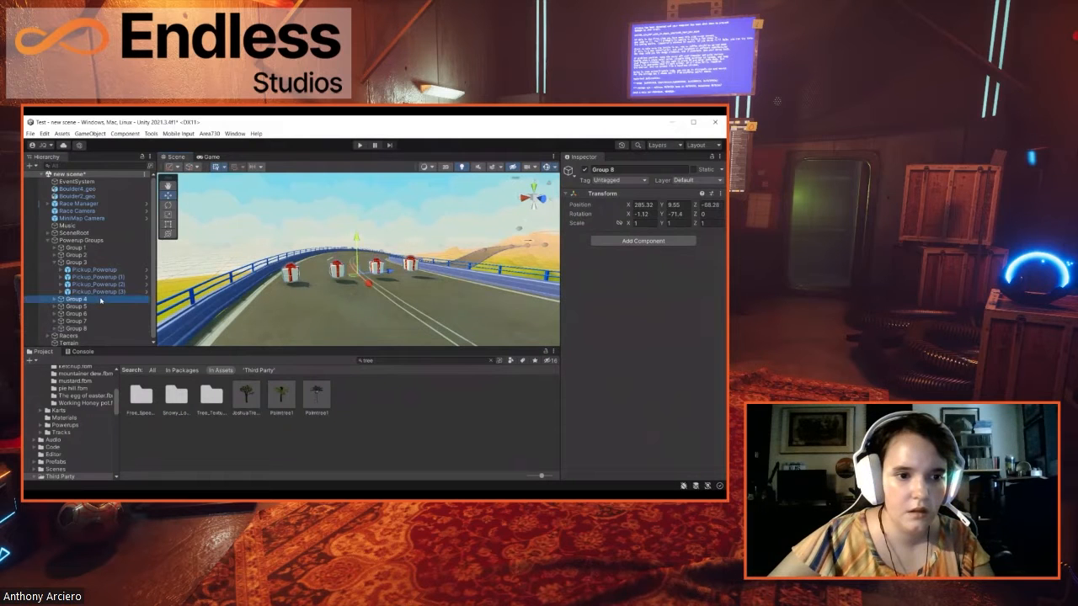
double_click(100, 300)
right_drag(375, 289, 334, 279)
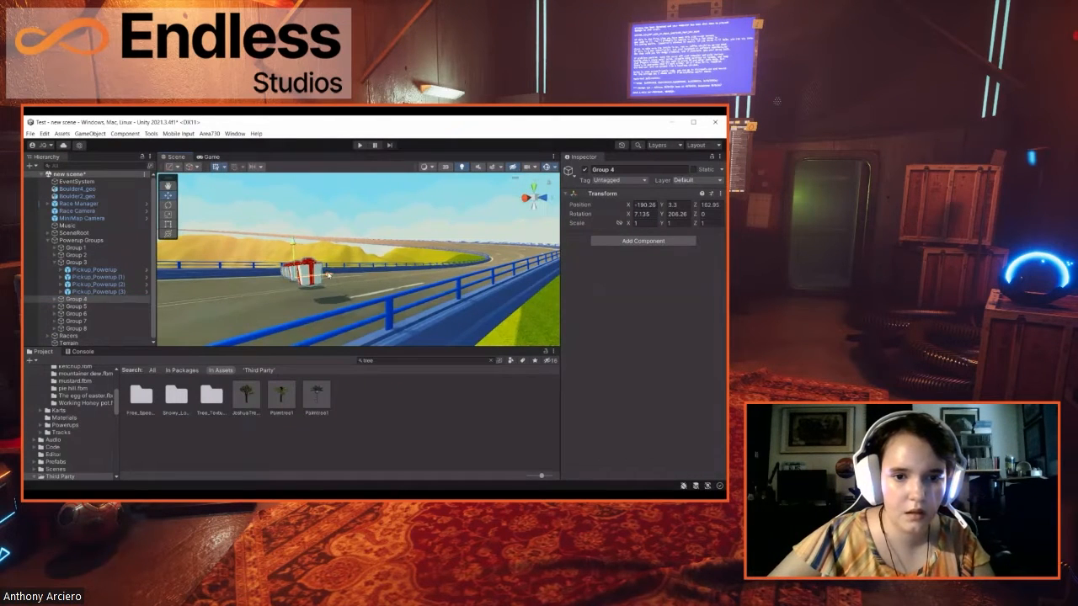
key(w)
right_drag(360, 291, 255, 311)
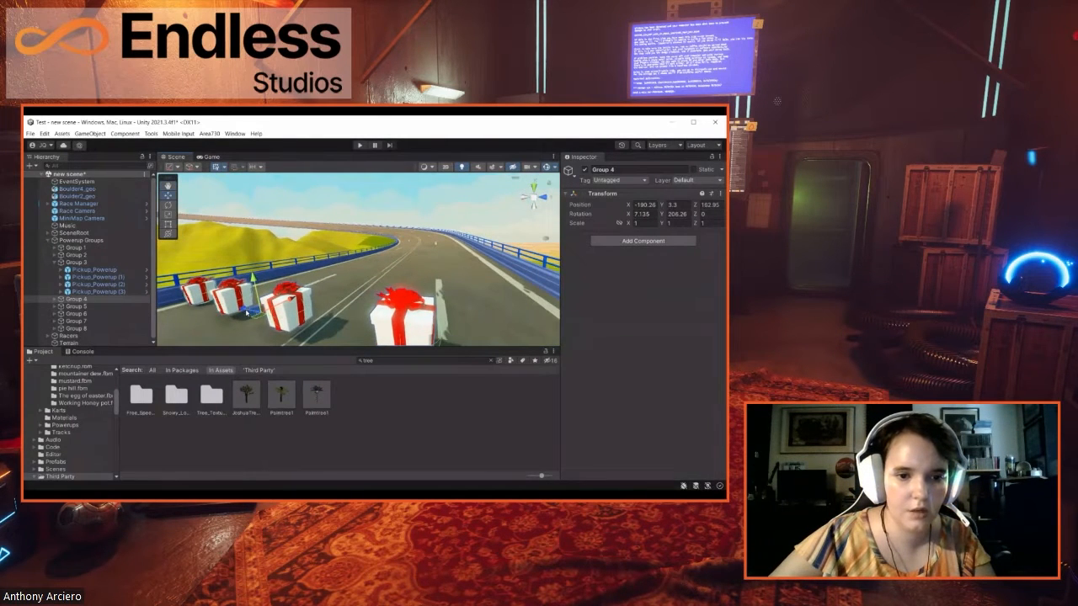
drag(247, 311, 290, 310)
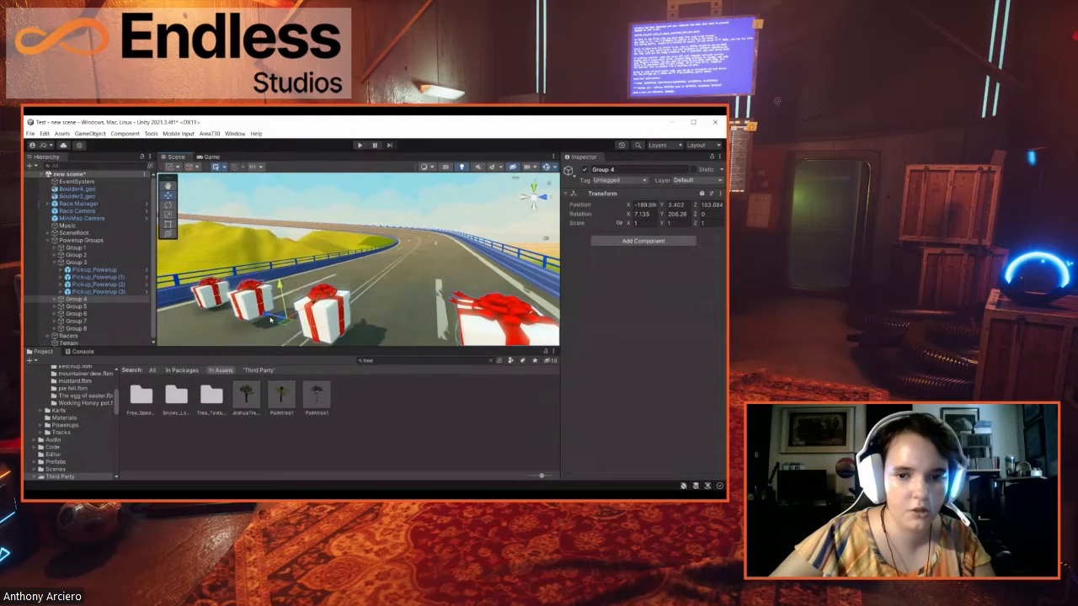
scroll(411, 275, down, 4)
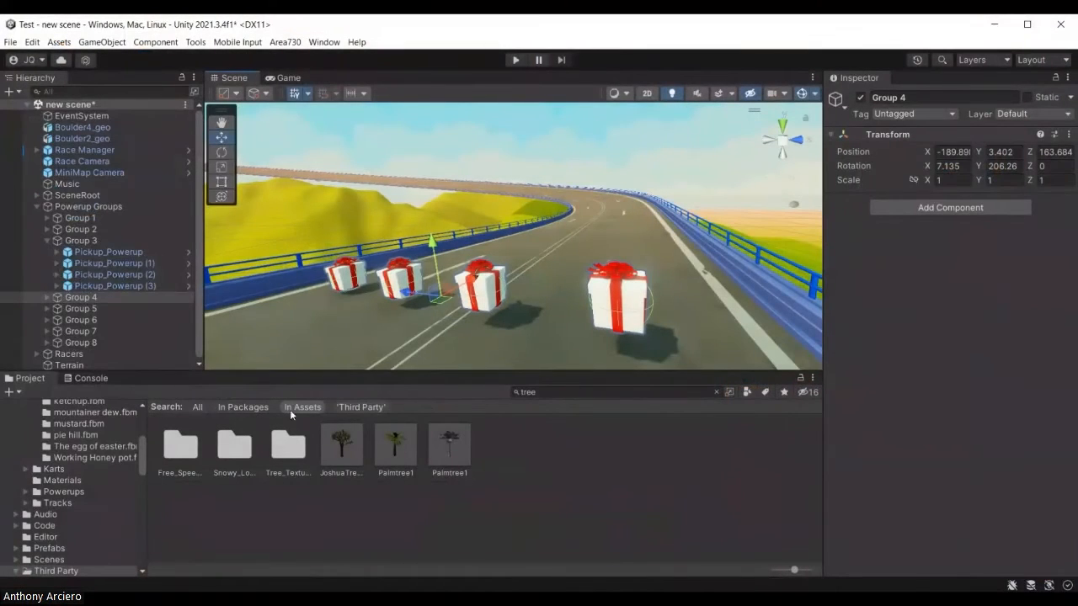
Step: Clear the tree search and look through the asset folders inside Third Party
click(427, 361)
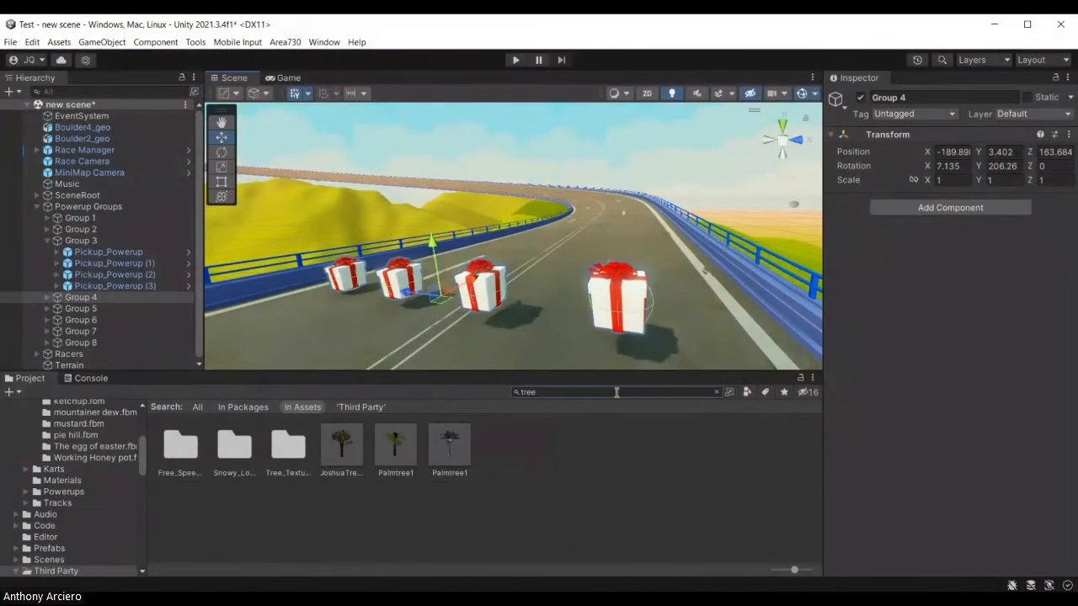
key(BackSpace)
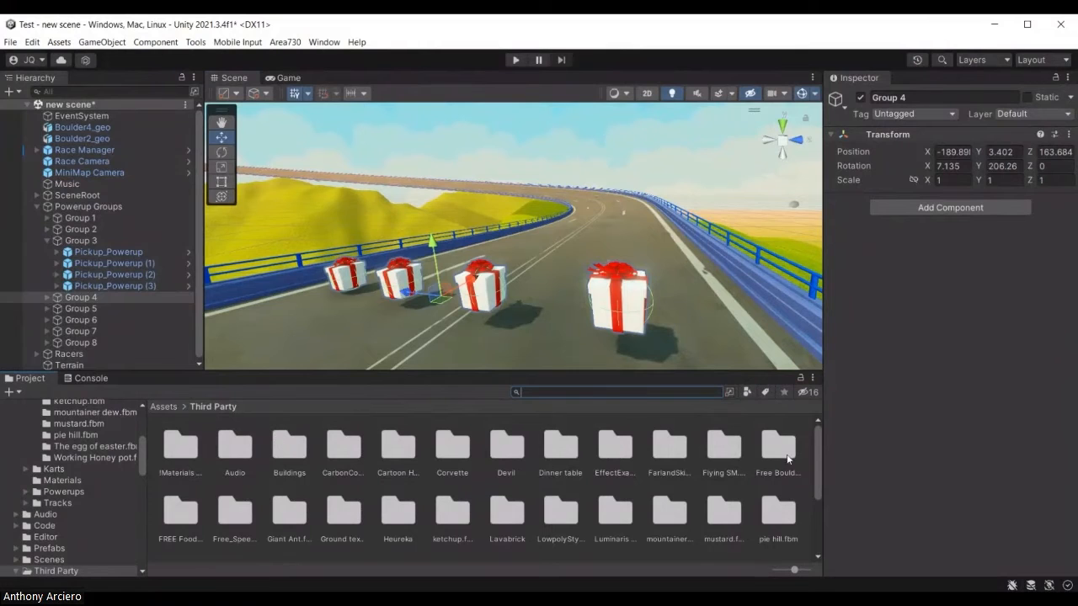
scroll(648, 493, down, 2)
scroll(673, 492, down, 1)
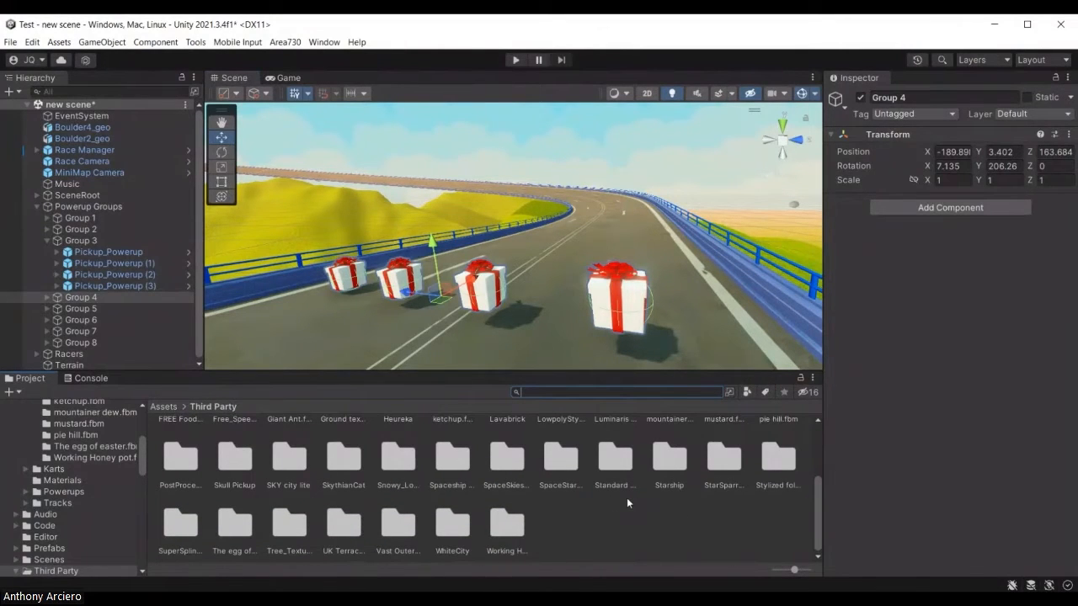
scroll(602, 500, up, 3)
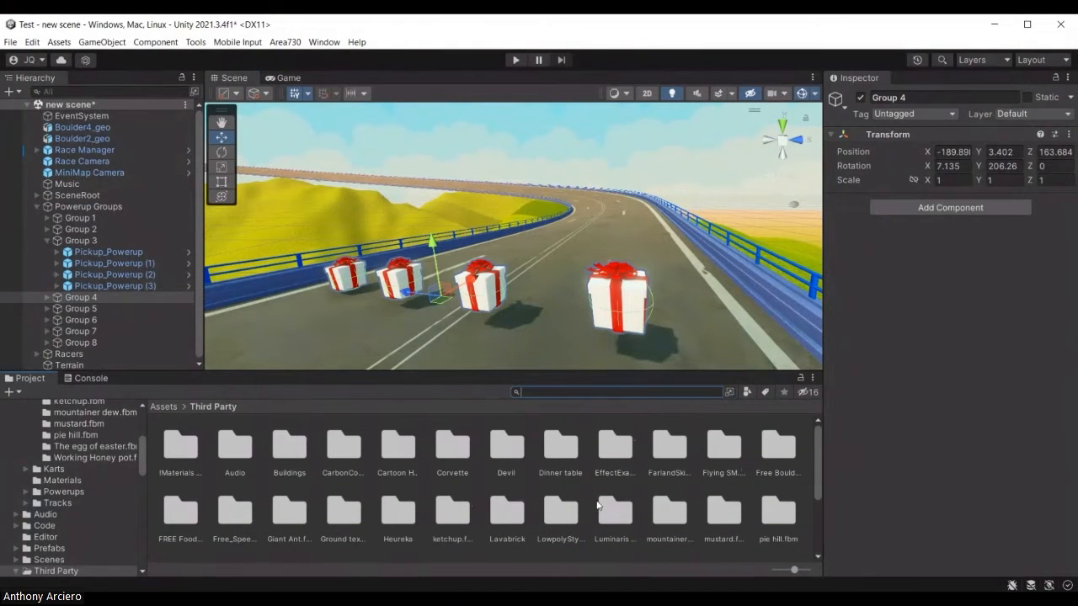
scroll(599, 496, down, 3)
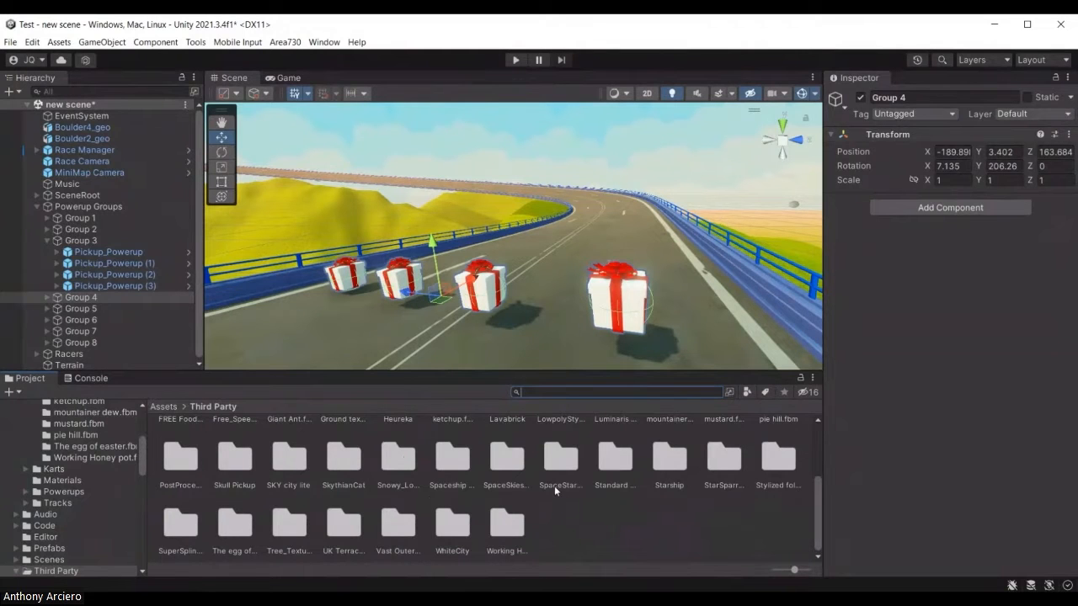
scroll(554, 491, up, 3)
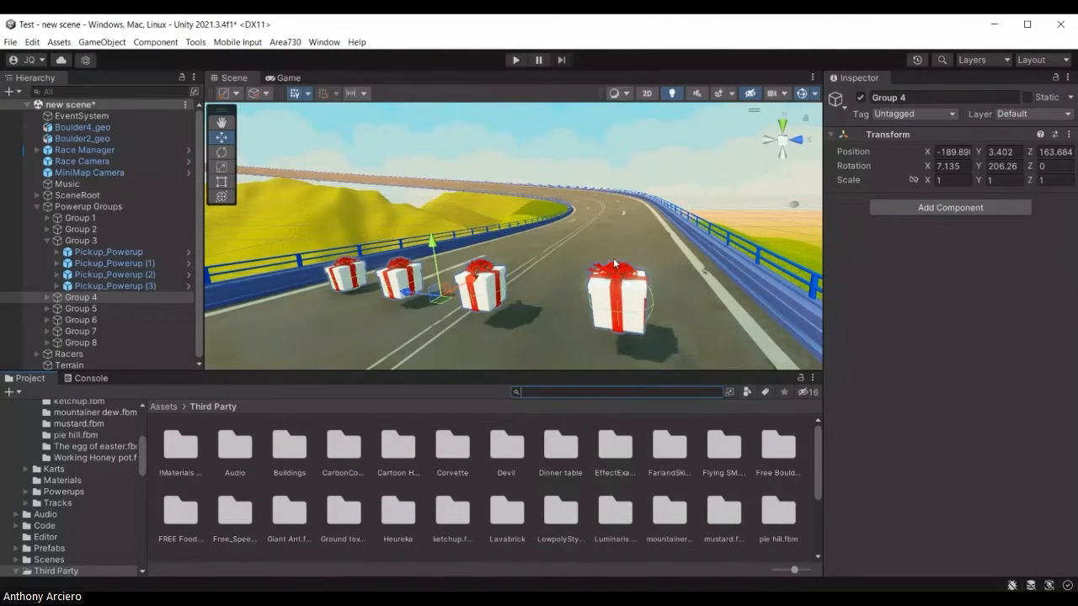
Step: Look through the Dinner table folder and its Materials, and the Prefabs folder's Powerups, for usable assets
double_click(562, 451)
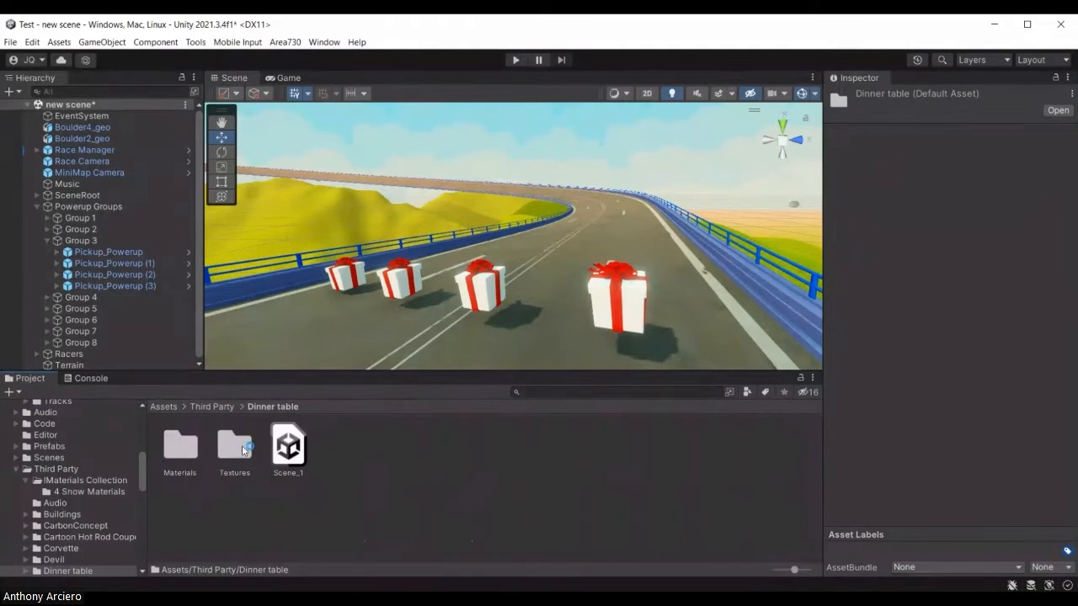
double_click(176, 452)
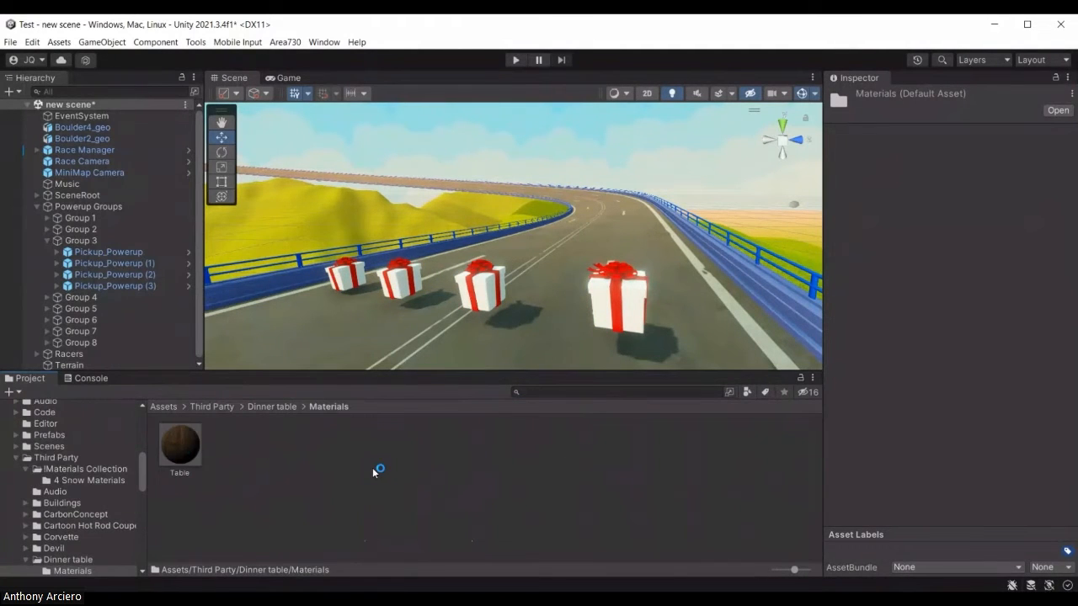
click(272, 406)
click(216, 406)
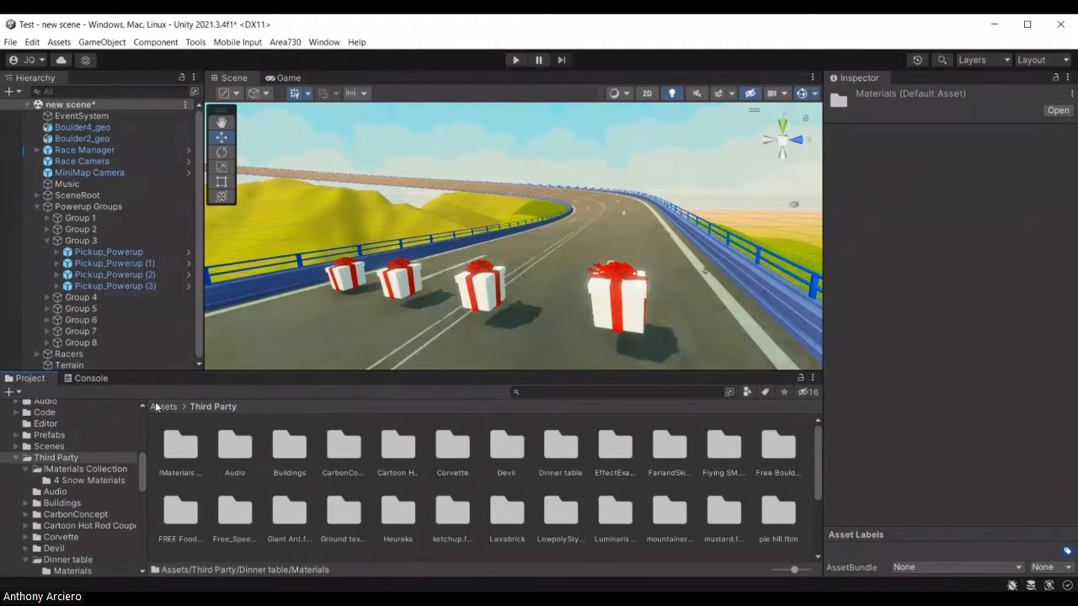
click(160, 406)
click(517, 459)
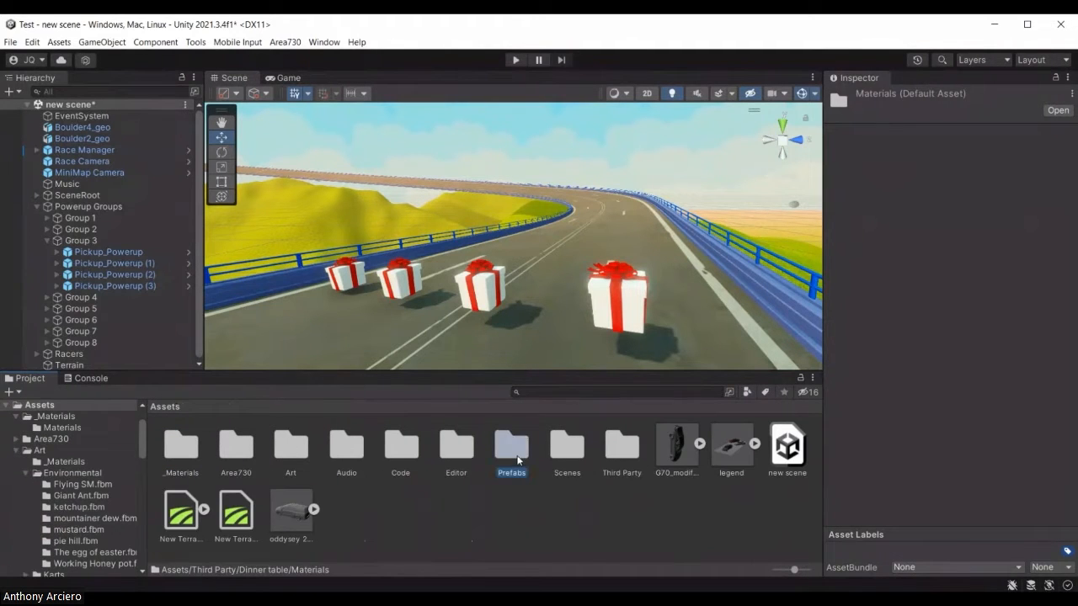
double_click(517, 460)
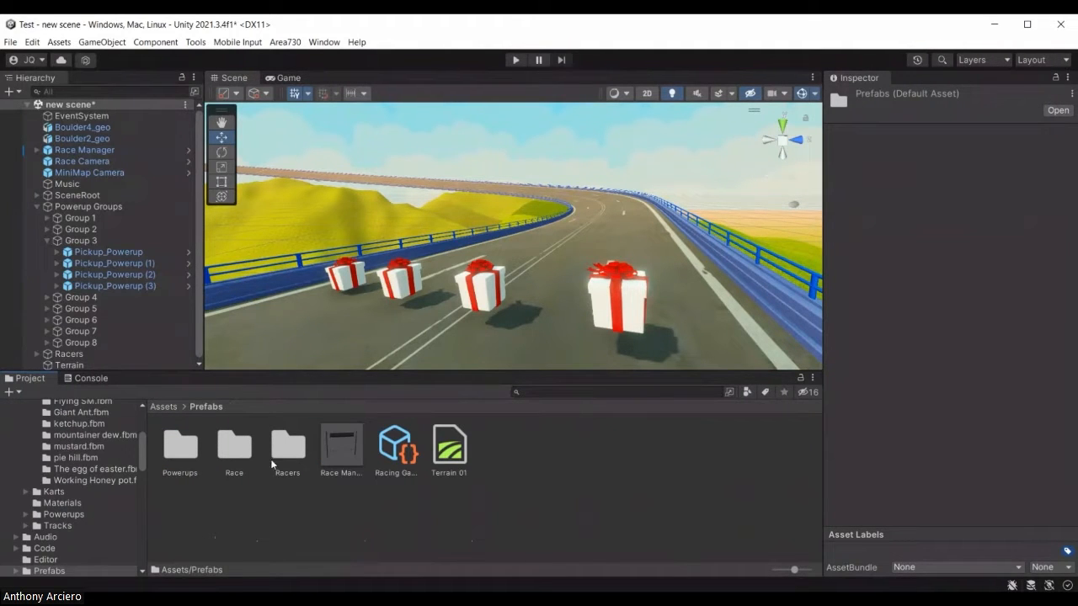
double_click(178, 453)
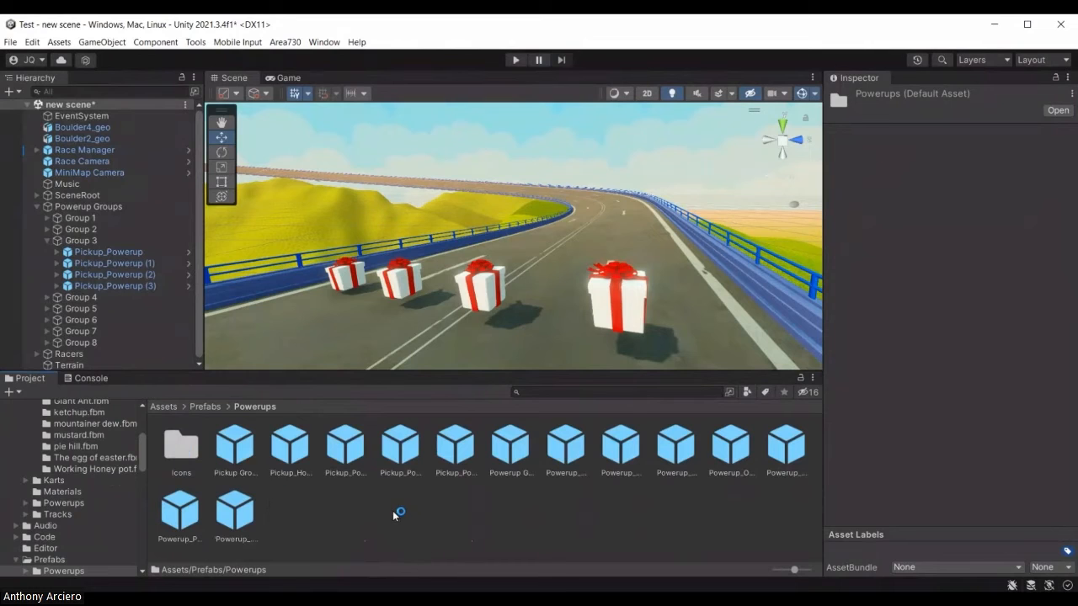
click(166, 407)
scroll(594, 287, down, 2)
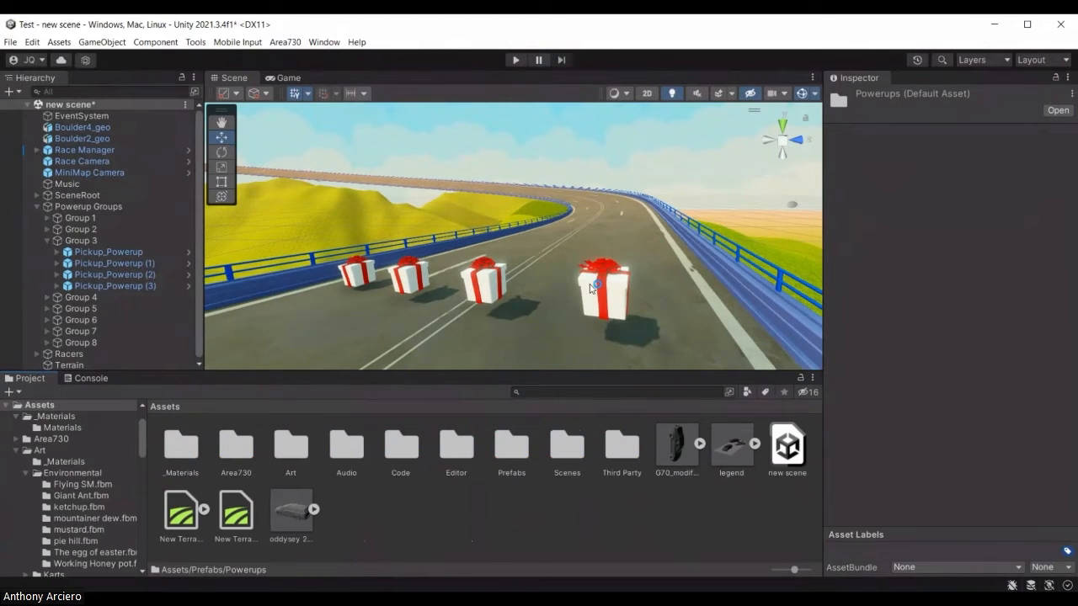
scroll(590, 286, down, 3)
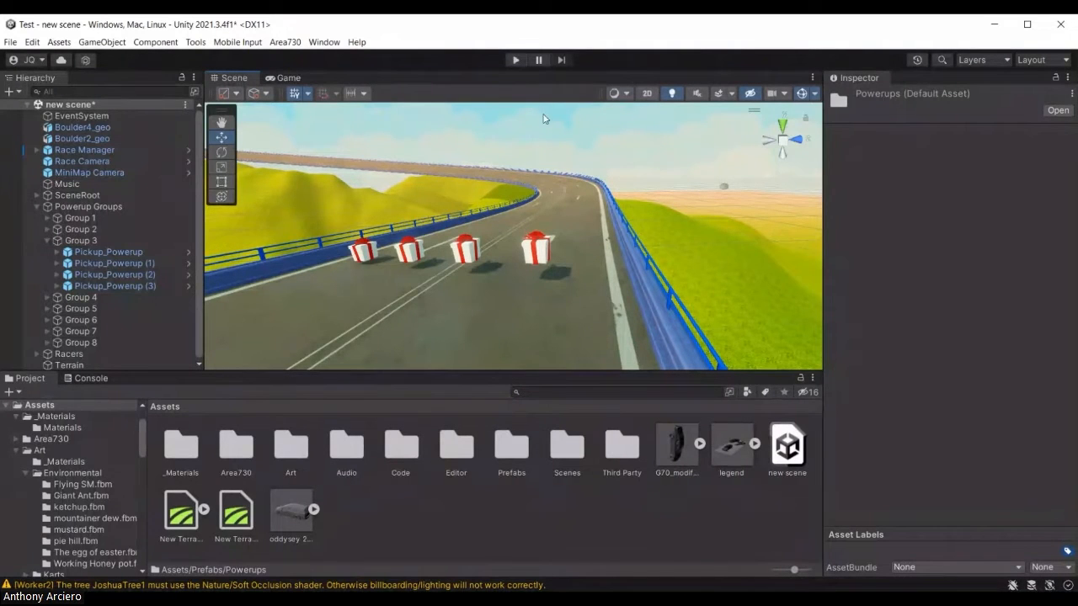
right_drag(574, 255, 560, 270)
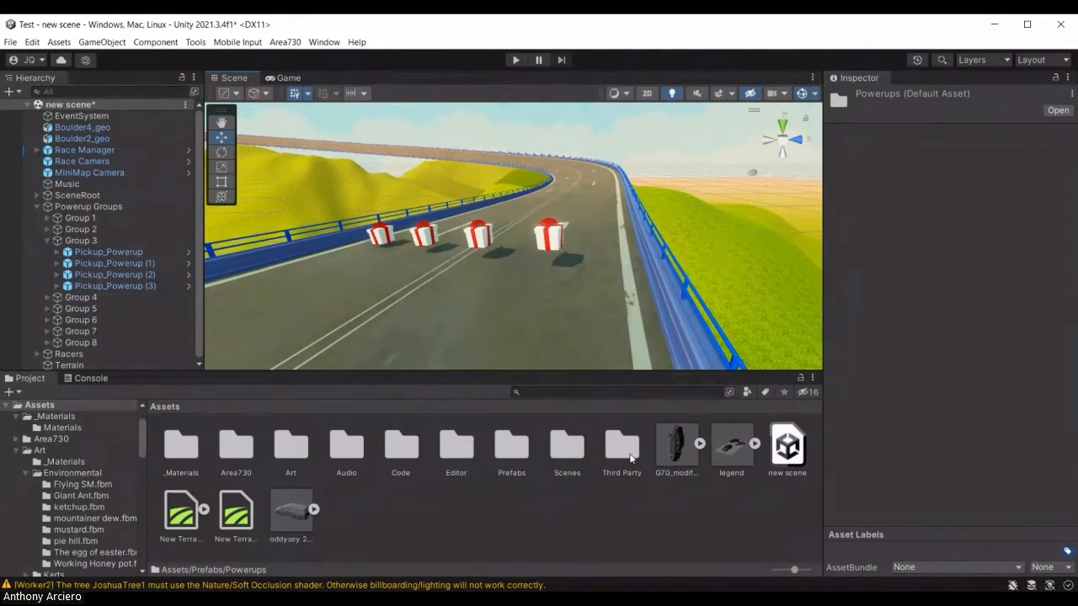
Step: Recheck the Prefabs folder and look through Third Party, including the Corvette folder and its Textures, for track assets
double_click(513, 451)
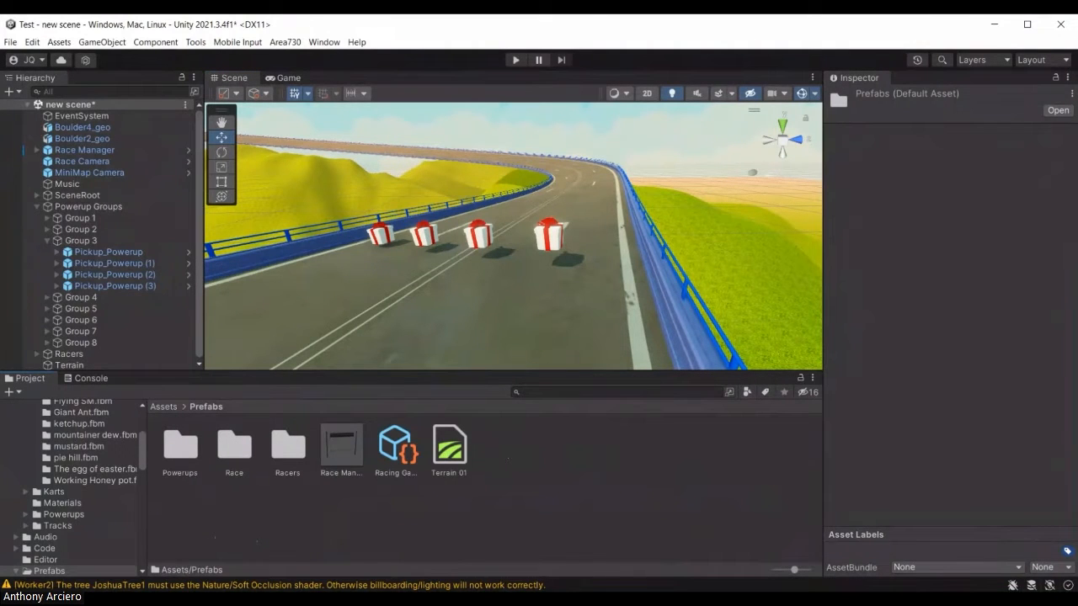
click(163, 406)
click(614, 457)
double_click(614, 457)
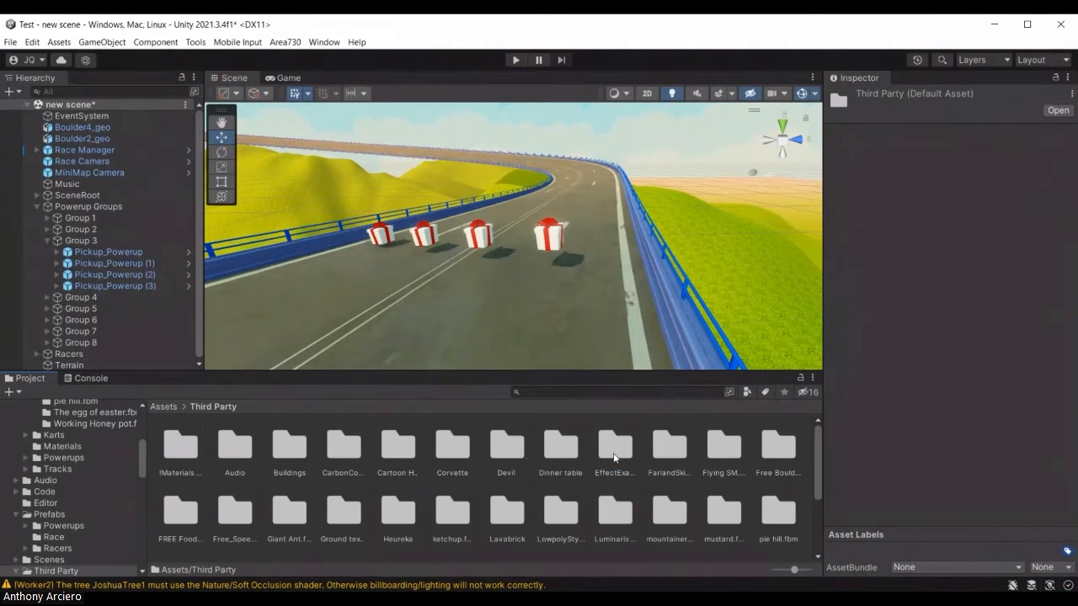
scroll(497, 459, down, 3)
scroll(475, 468, up, 2)
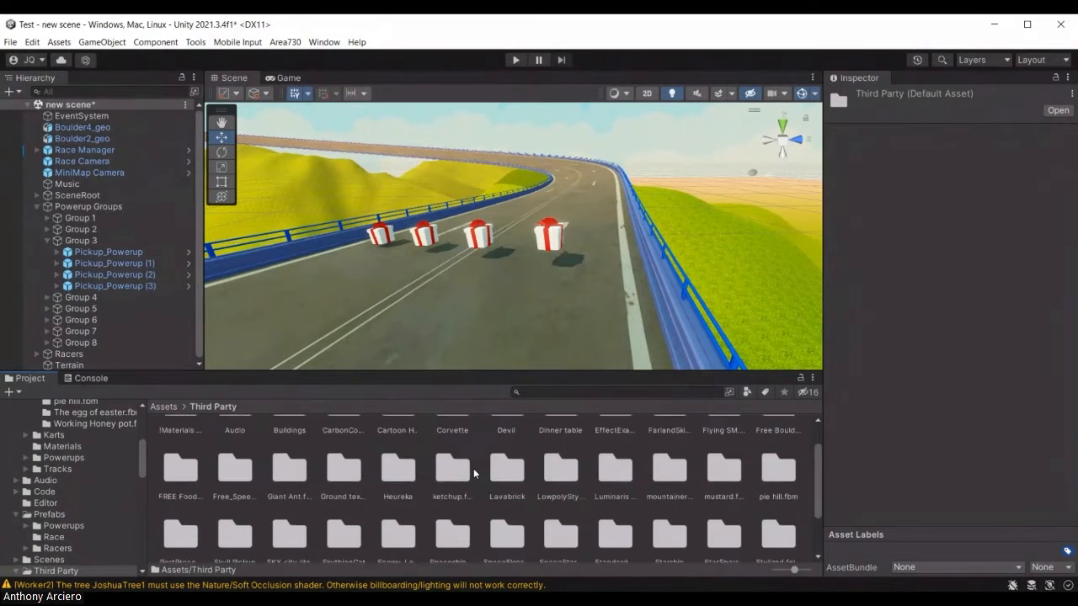
double_click(465, 455)
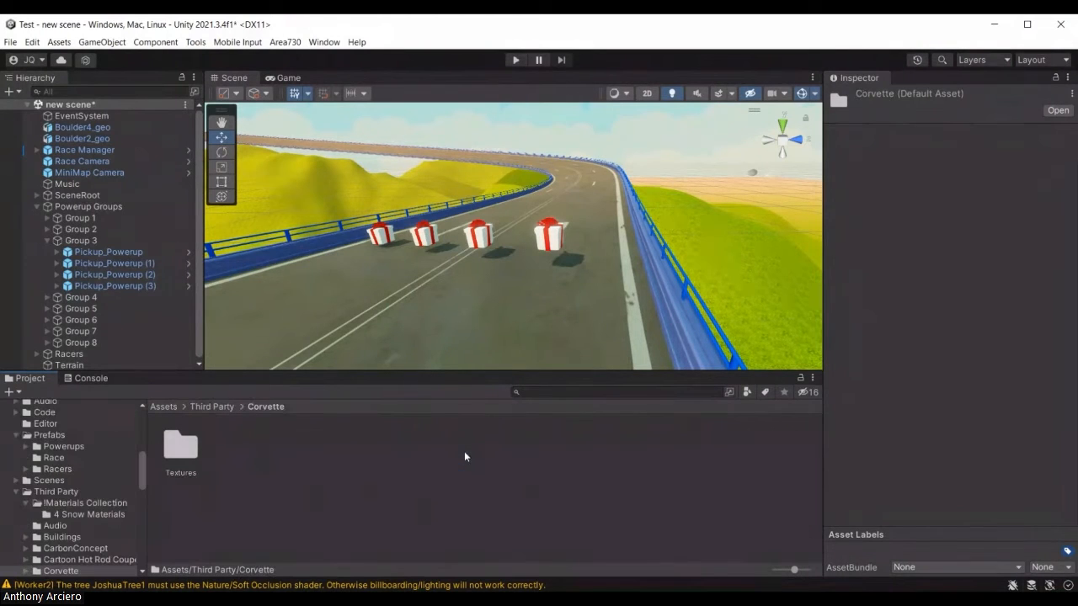
double_click(180, 447)
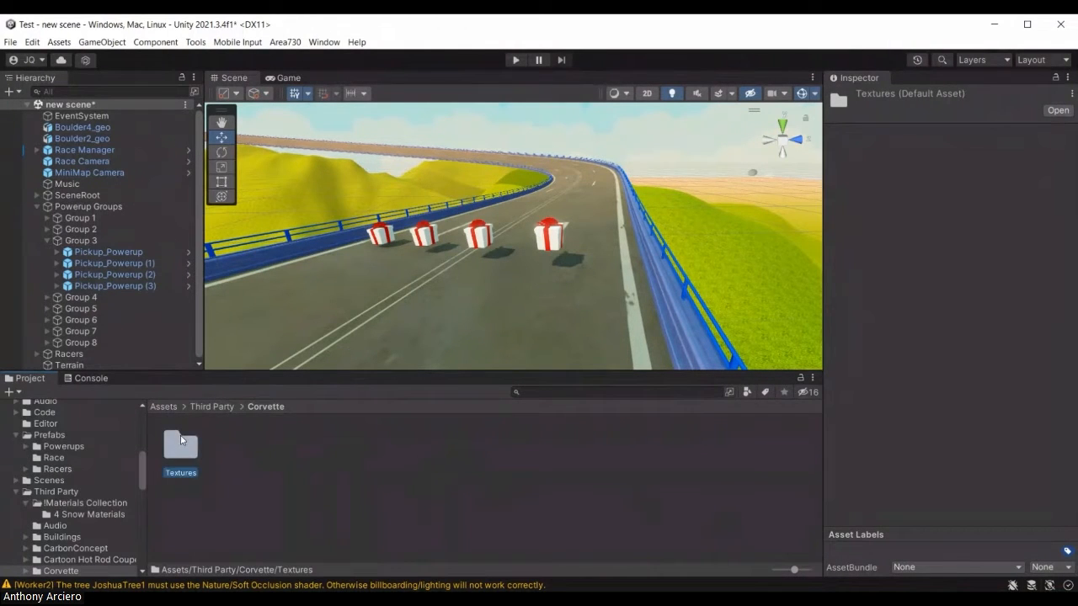
click(215, 407)
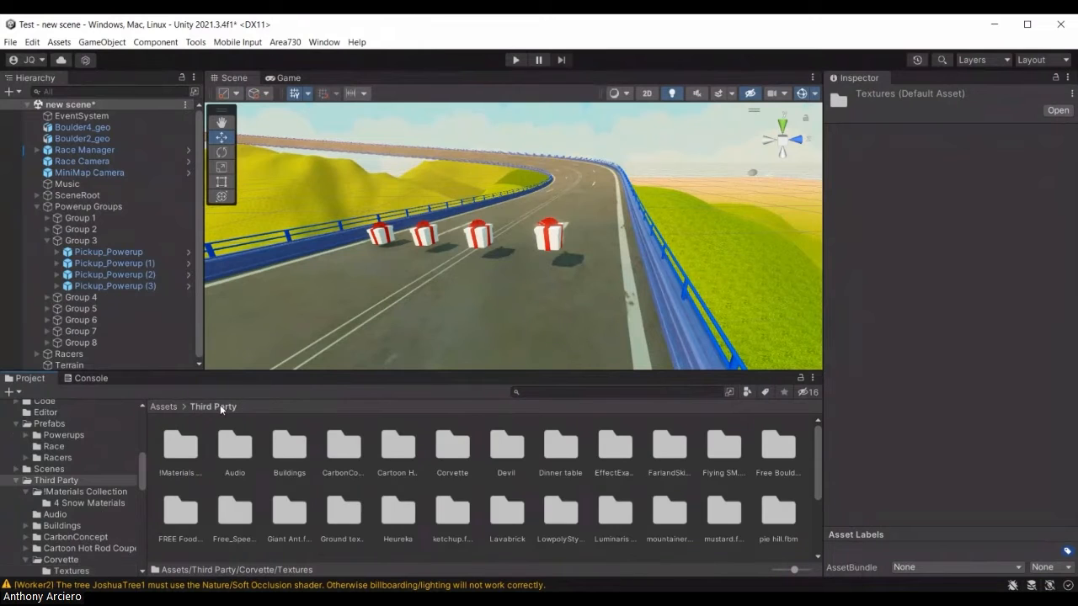
click(172, 406)
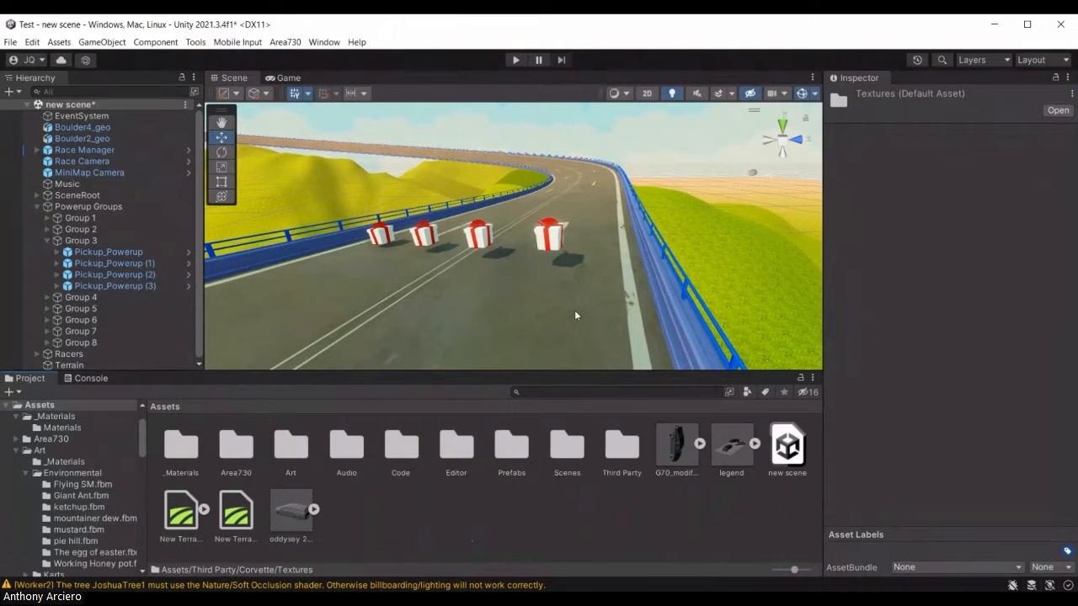
Step: Focus on Boulder2_geo and raise it out of the grassy hill to Y 15.2
double_click(126, 141)
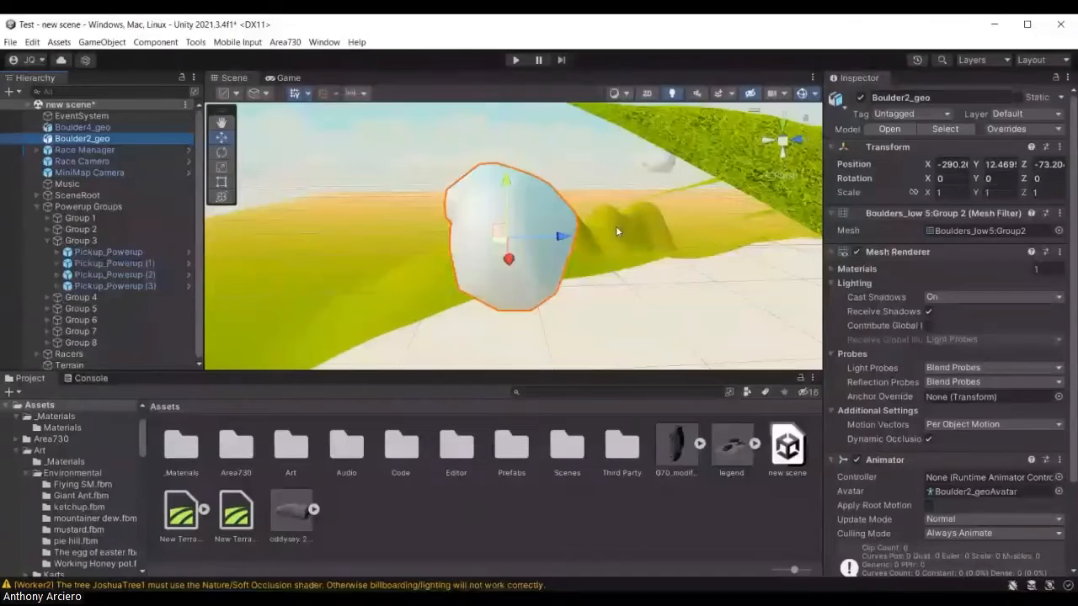
scroll(606, 231, down, 5)
scroll(581, 240, down, 2)
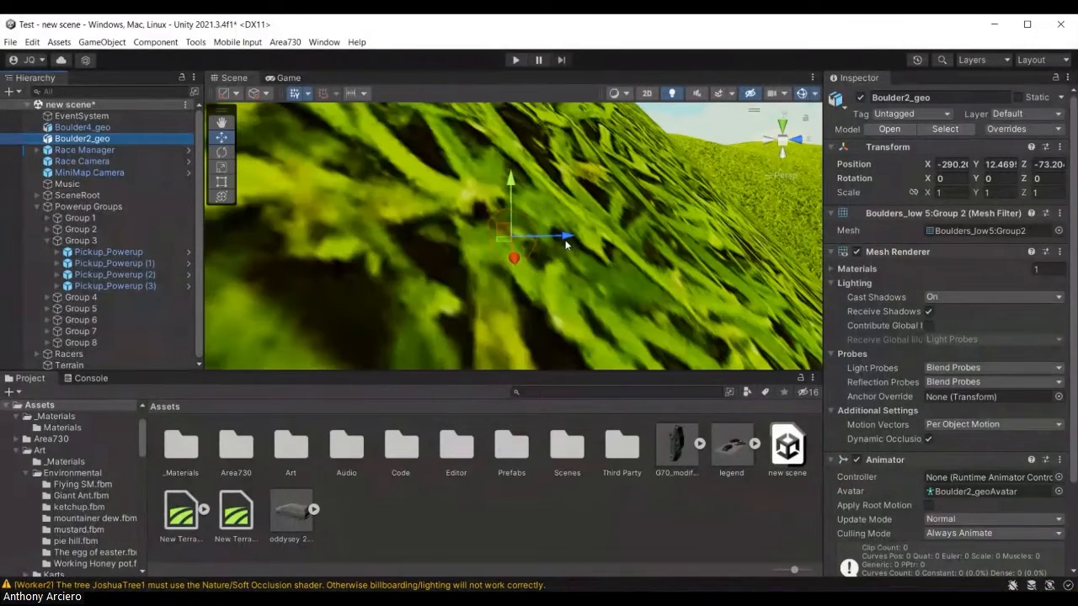
mouse_move(551, 239)
alt+mouse_down()
mouse_move(653, 234)
mouse_move(570, 238)
alt+mouse_up()
drag(630, 198, 647, 66)
scroll(642, 225, down, 2)
scroll(620, 218, down, 2)
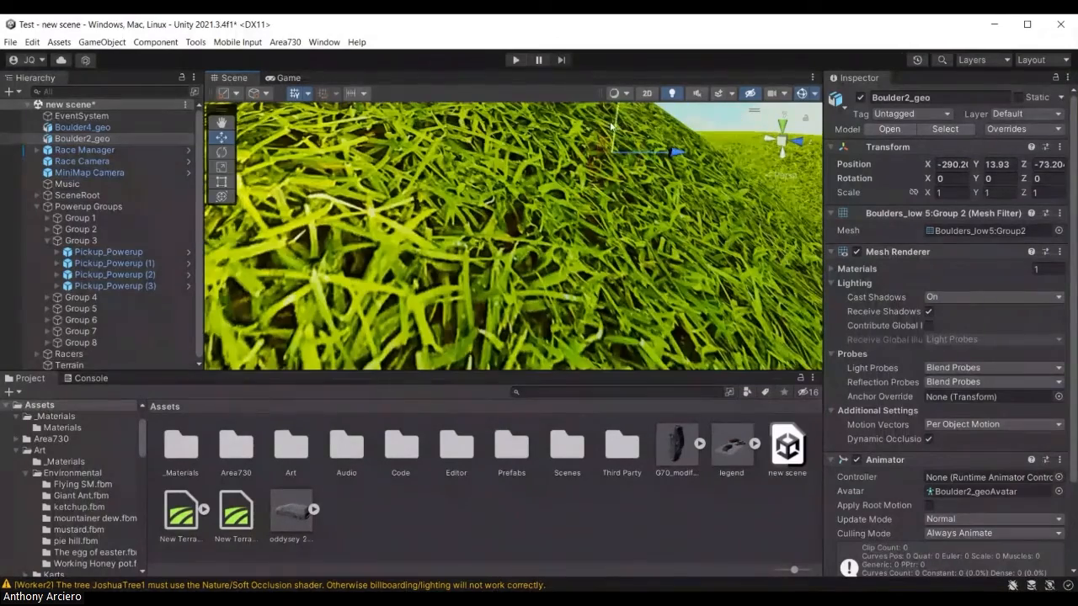
drag(618, 129, 620, 42)
scroll(642, 214, down, 4)
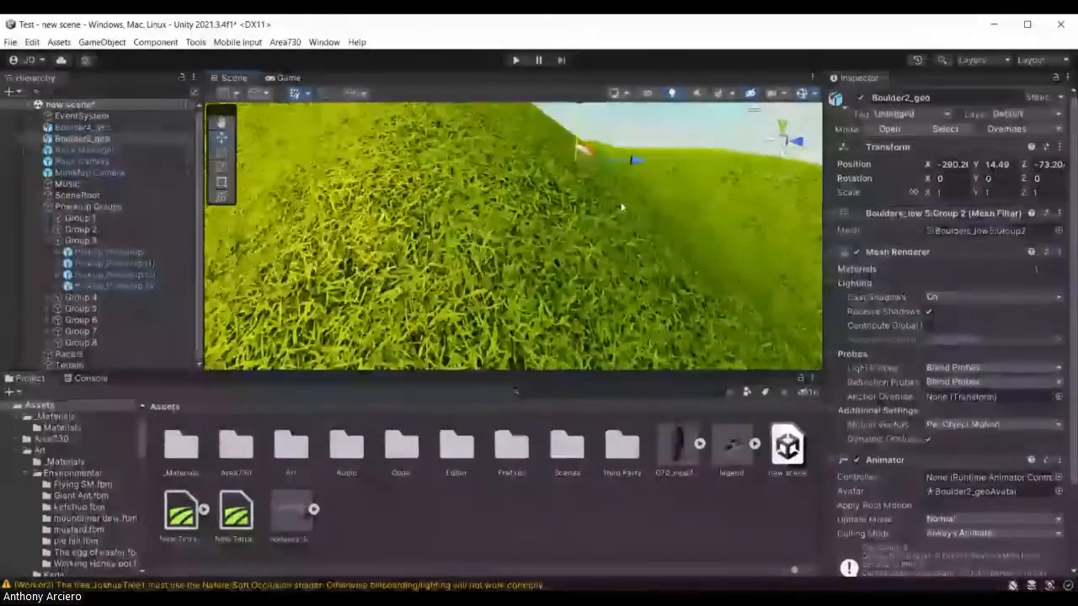
drag(577, 129, 579, 91)
scroll(580, 193, down, 5)
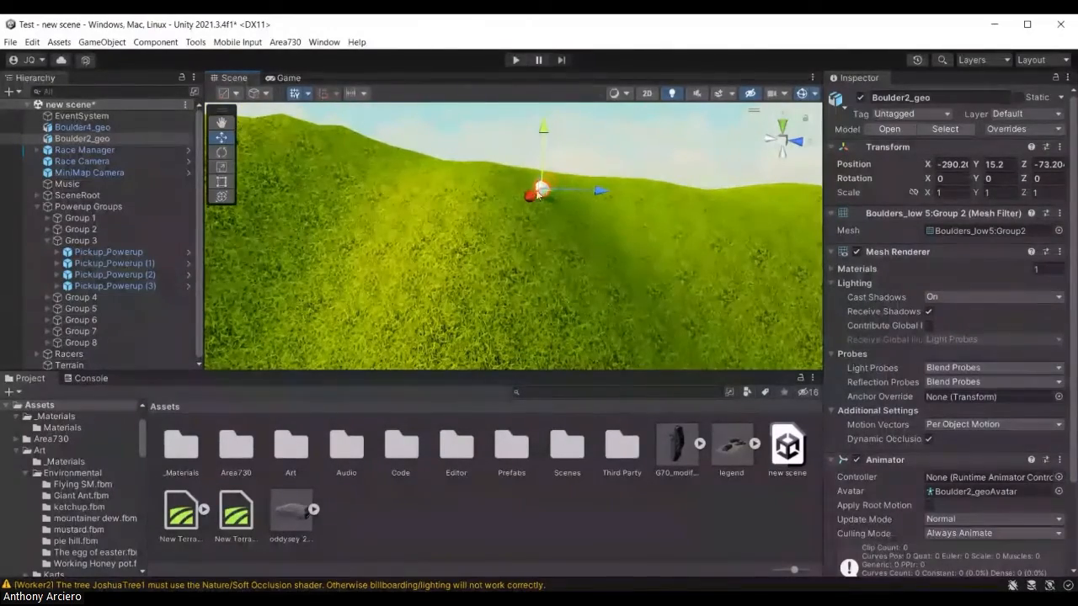
Step: Move Boulder2_geo over to the middle of the road, to about X -267, Y 21.9, Z -55
drag(543, 190, 631, 309)
drag(642, 260, 665, 120)
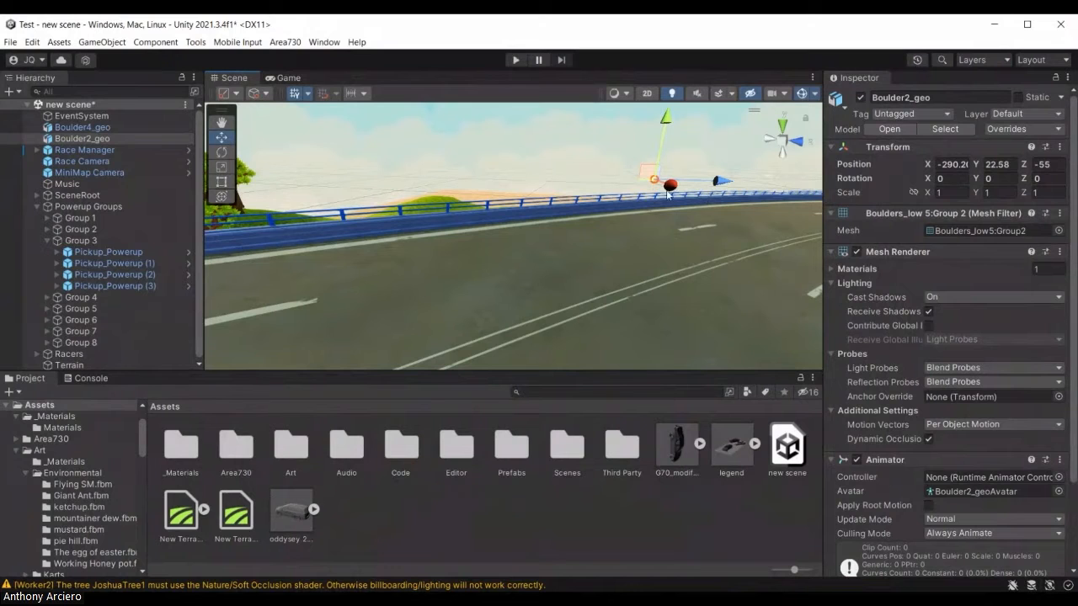
drag(667, 190, 768, 283)
right_drag(644, 231, 675, 218)
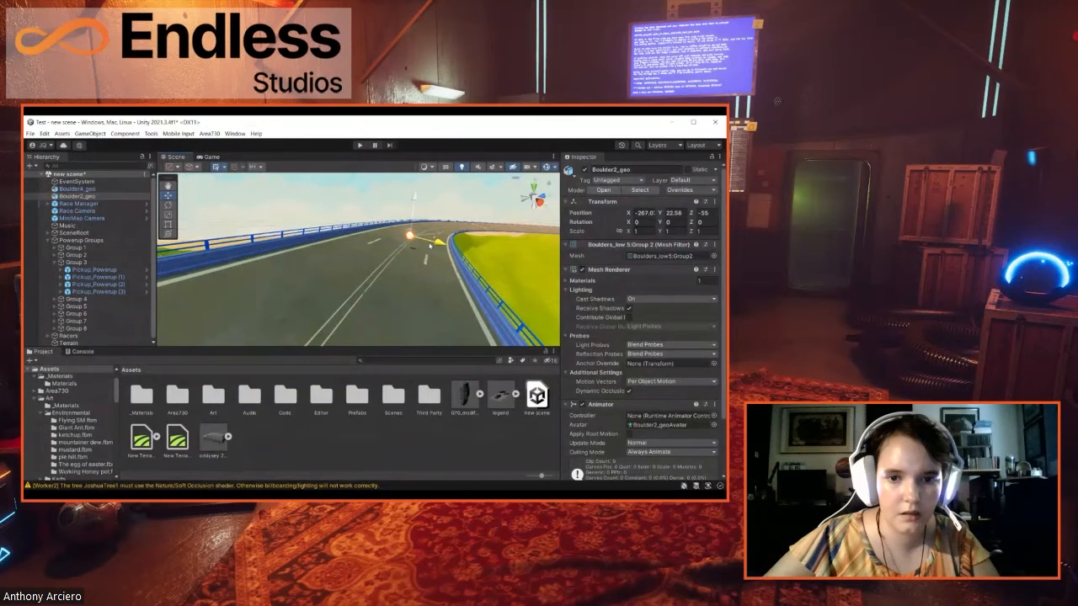
drag(412, 216, 411, 225)
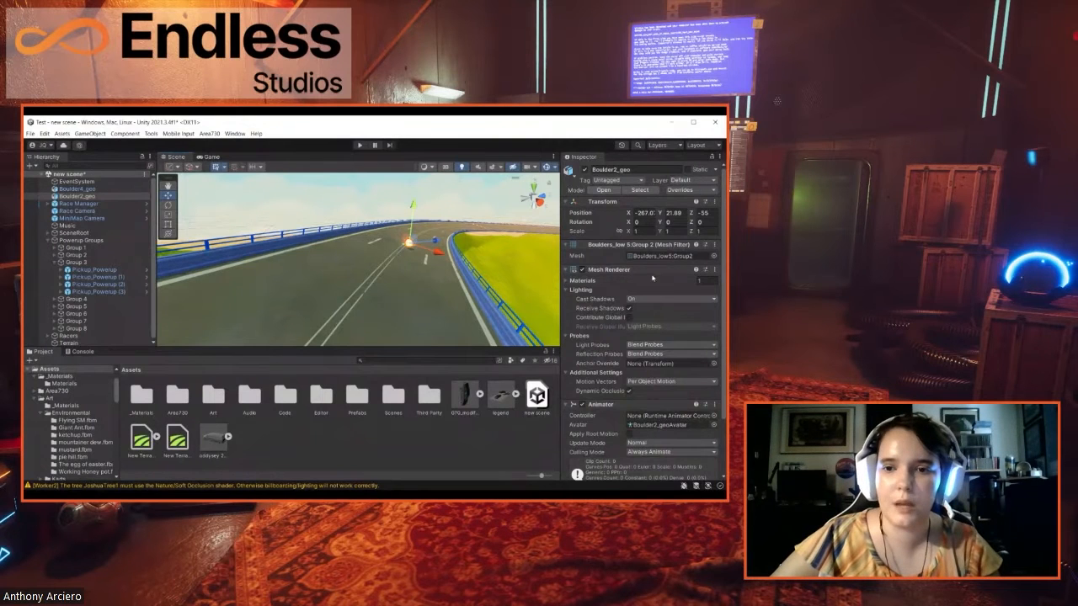
Step: Add a Sphere Collider physics component to Boulder2_geo
scroll(615, 286, down, 1)
scroll(612, 284, down, 2)
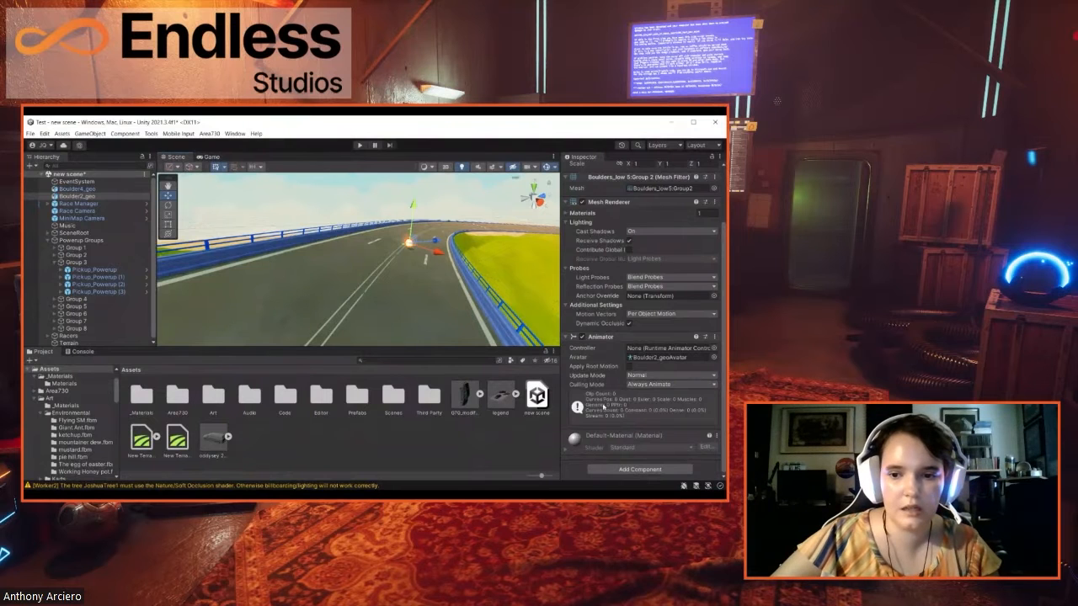
click(651, 474)
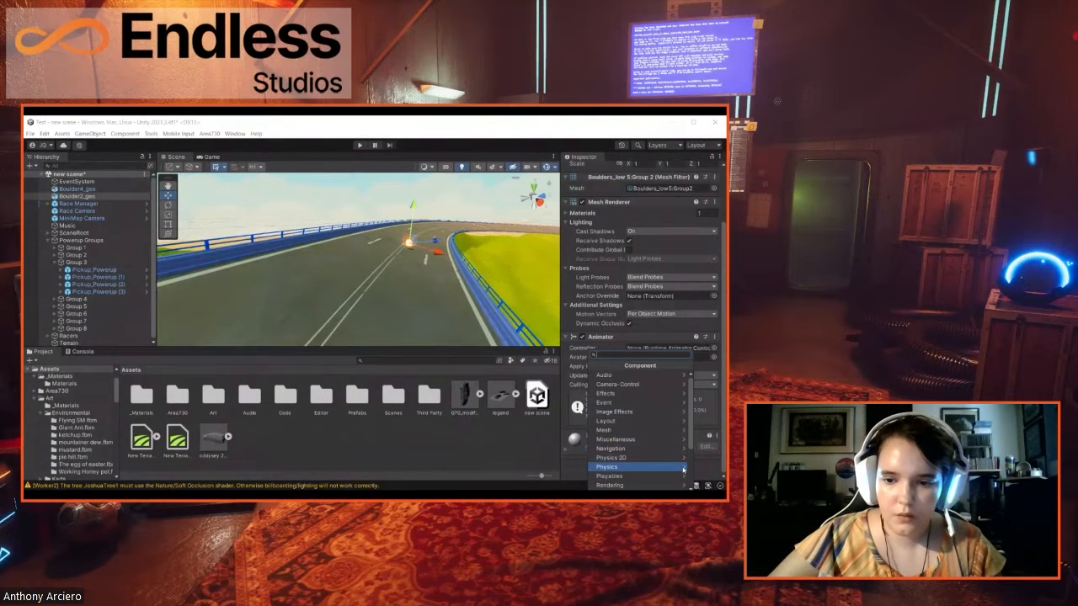
scroll(673, 464, down, 3)
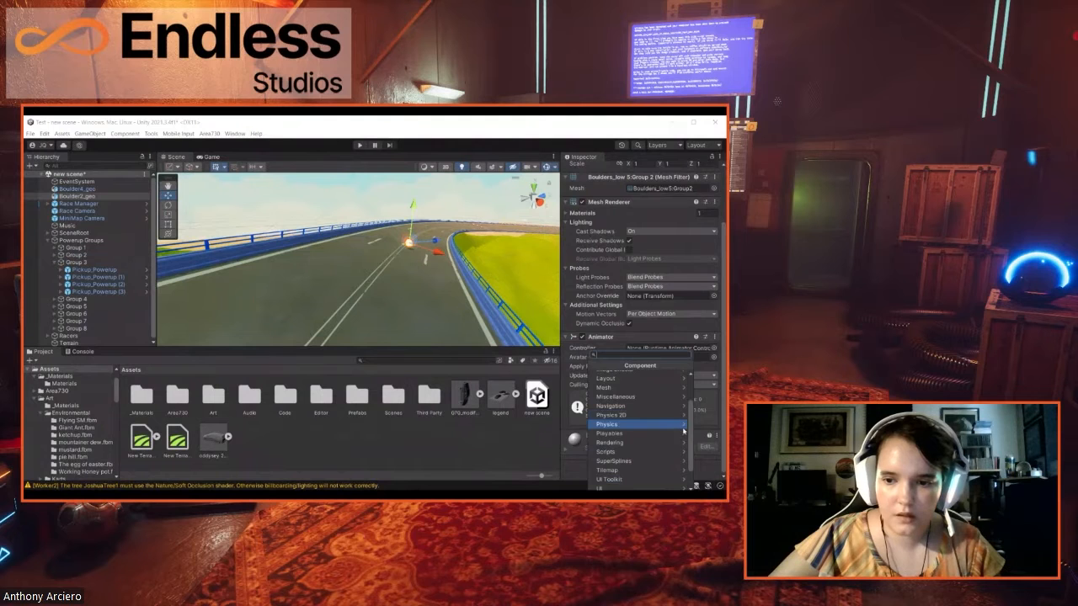
click(648, 396)
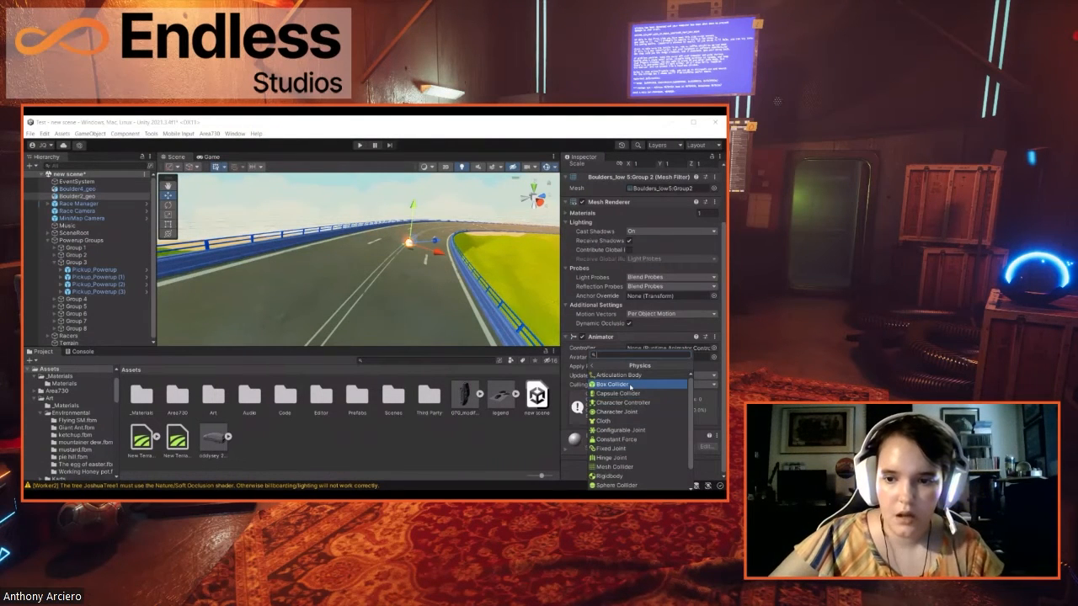
scroll(644, 421, down, 1)
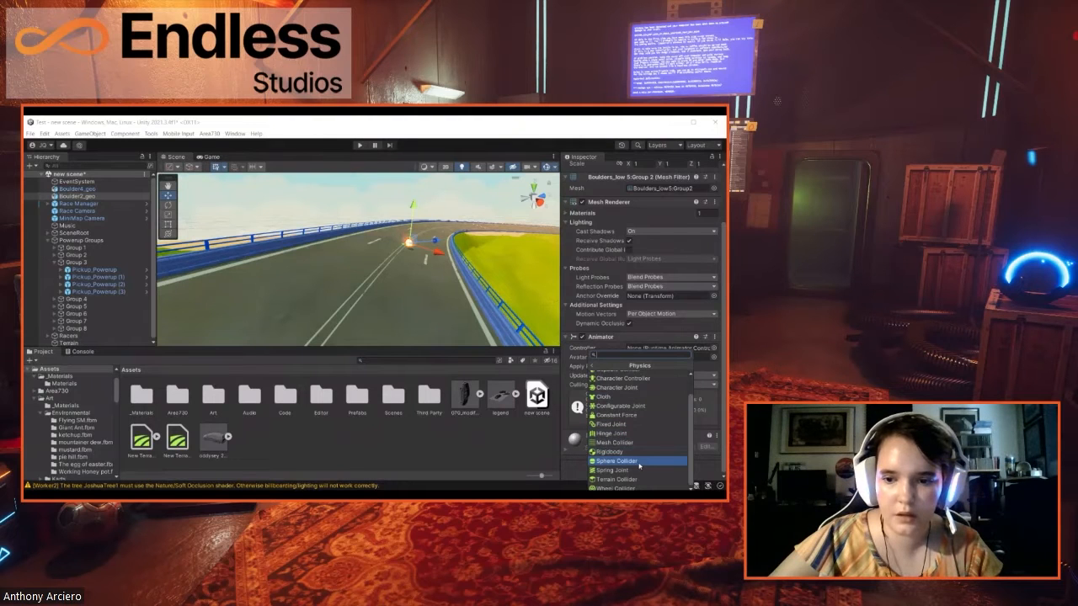
click(640, 462)
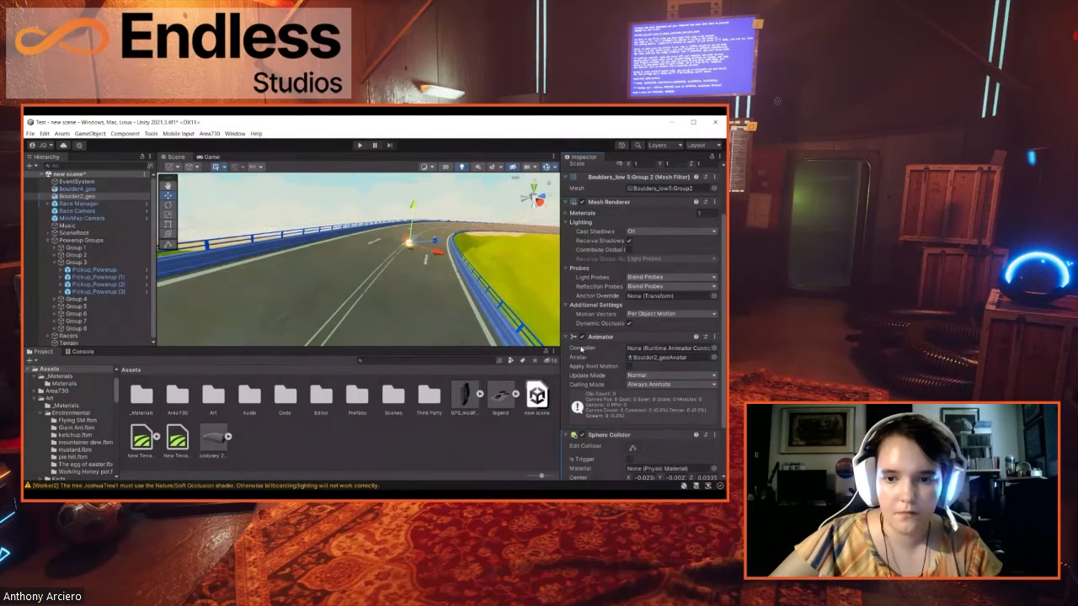
Step: Enlarge Boulder2_geo's sphere collider in the scene to a radius of about 0.439
scroll(581, 371, down, 2)
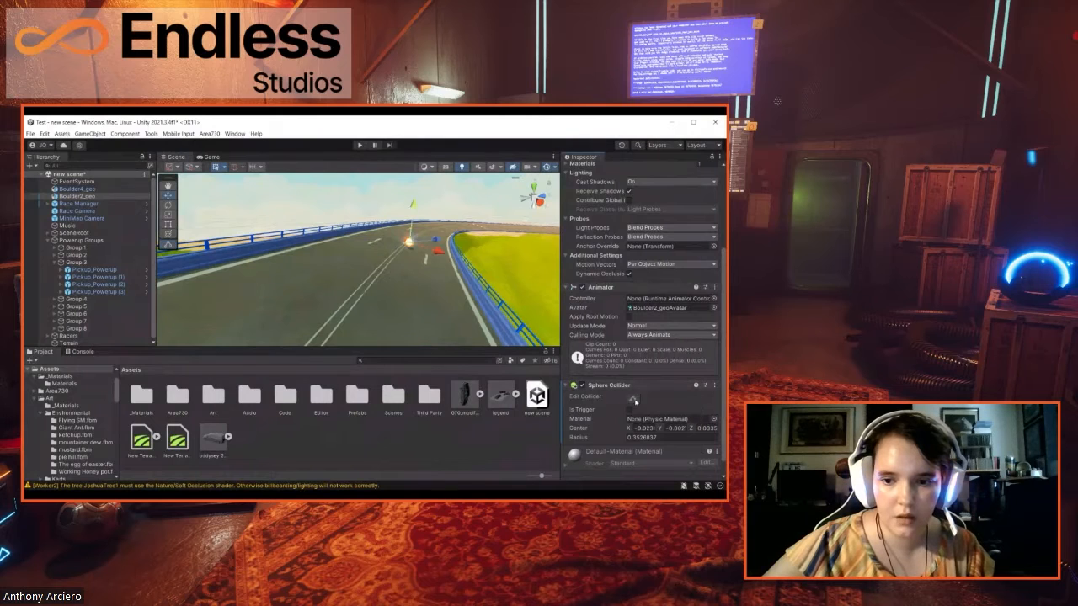
click(632, 396)
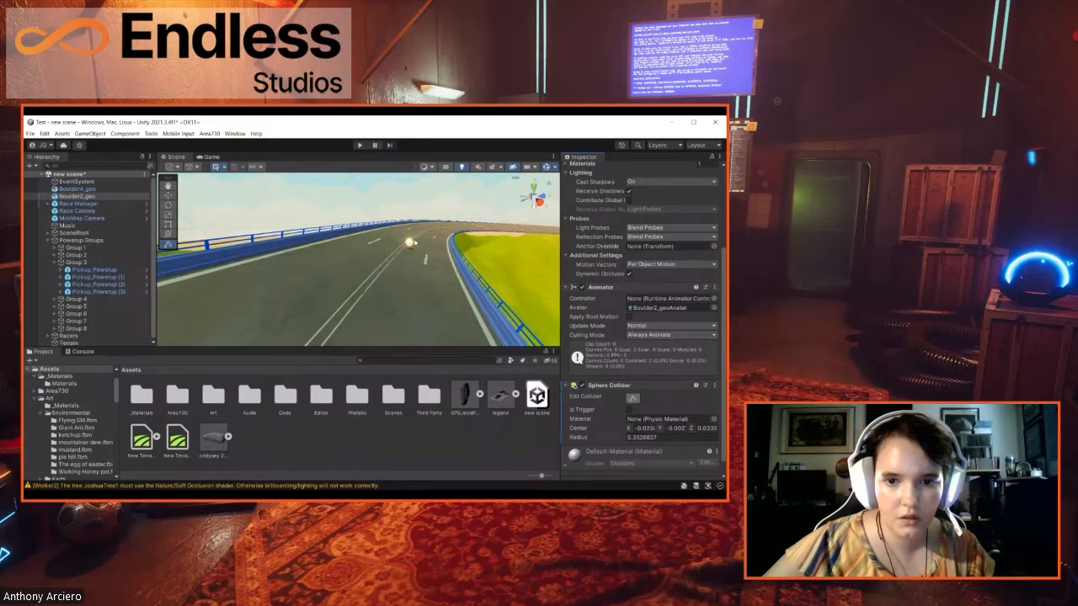
mouse_move(410, 244)
mouse_down()
mouse_move(410, 207)
mouse_move(415, 224)
mouse_up()
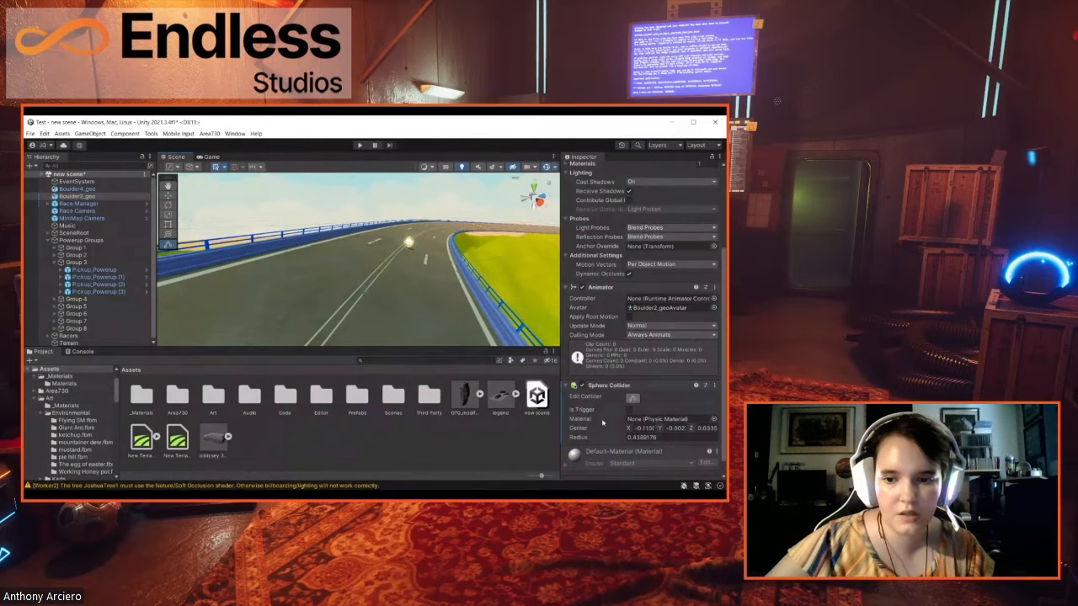
click(631, 399)
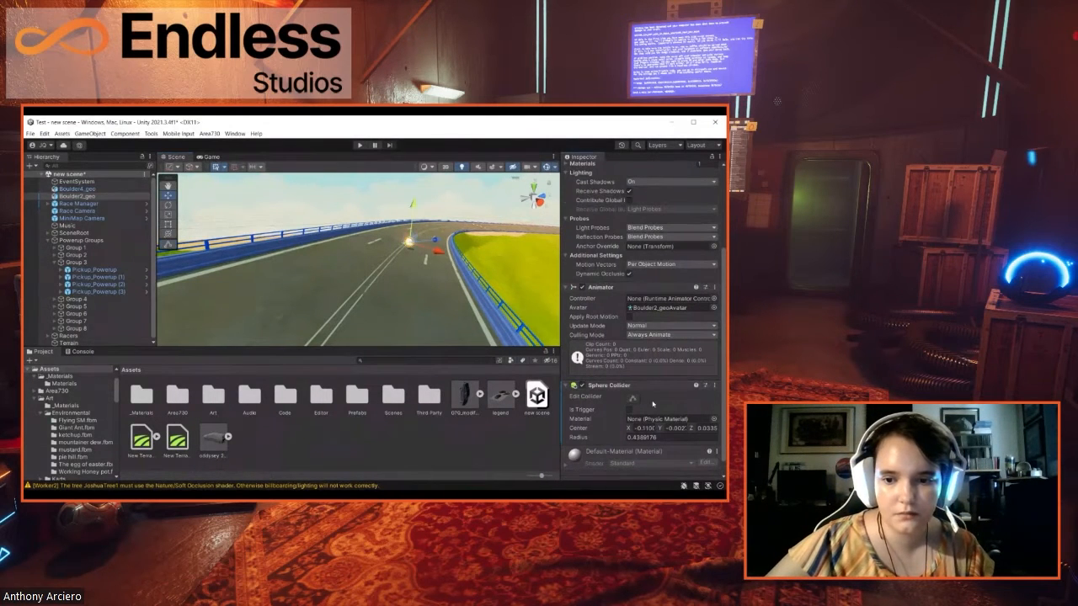
scroll(640, 353, down, 1)
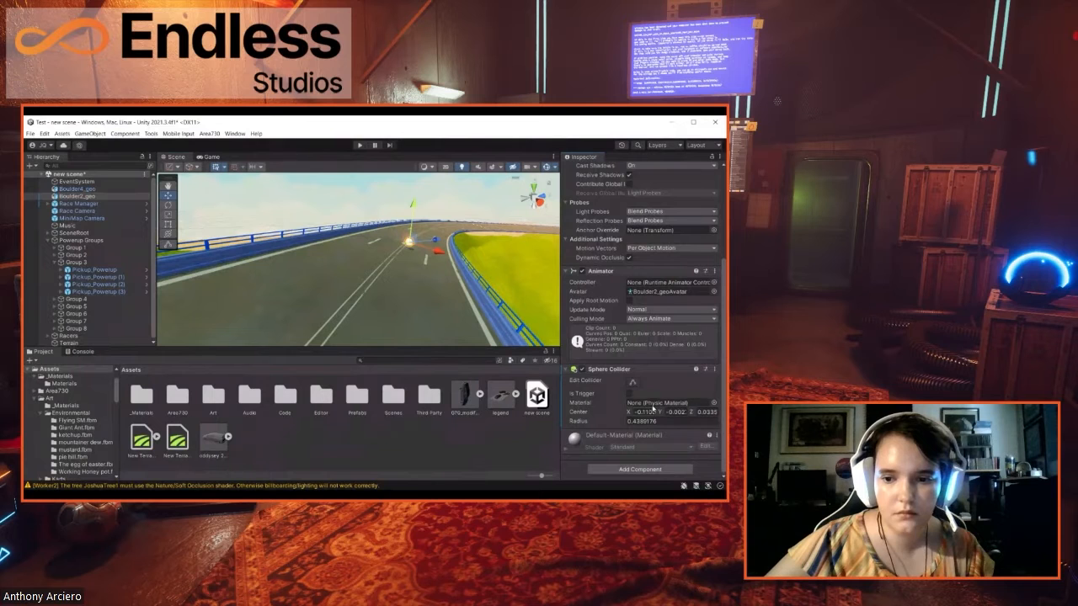
Step: Play-test the scene by driving the kart toward the boulder on the road, and stop the game
click(360, 146)
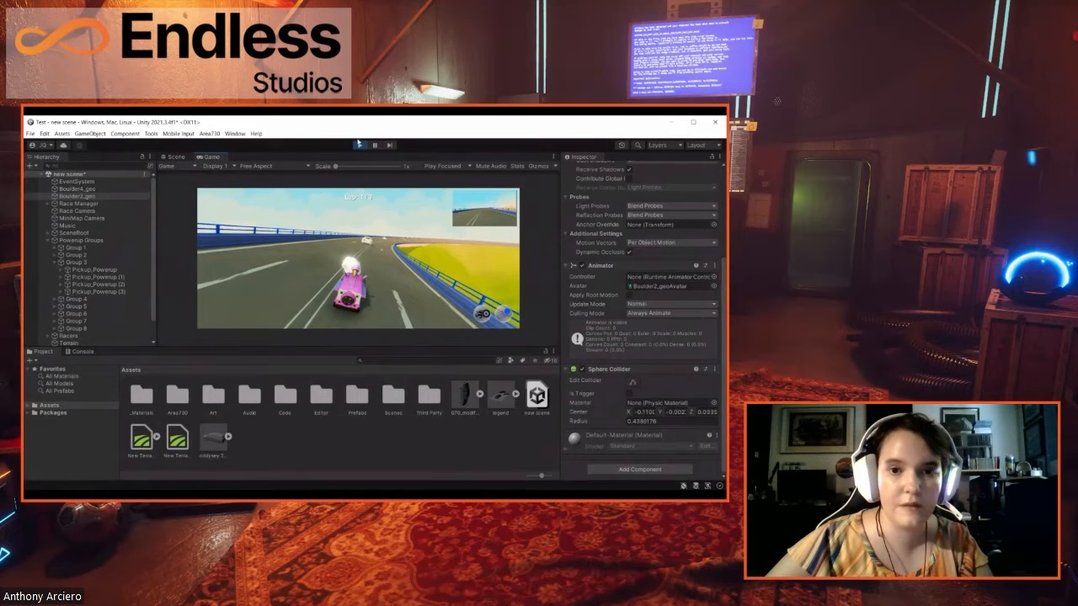
click(360, 148)
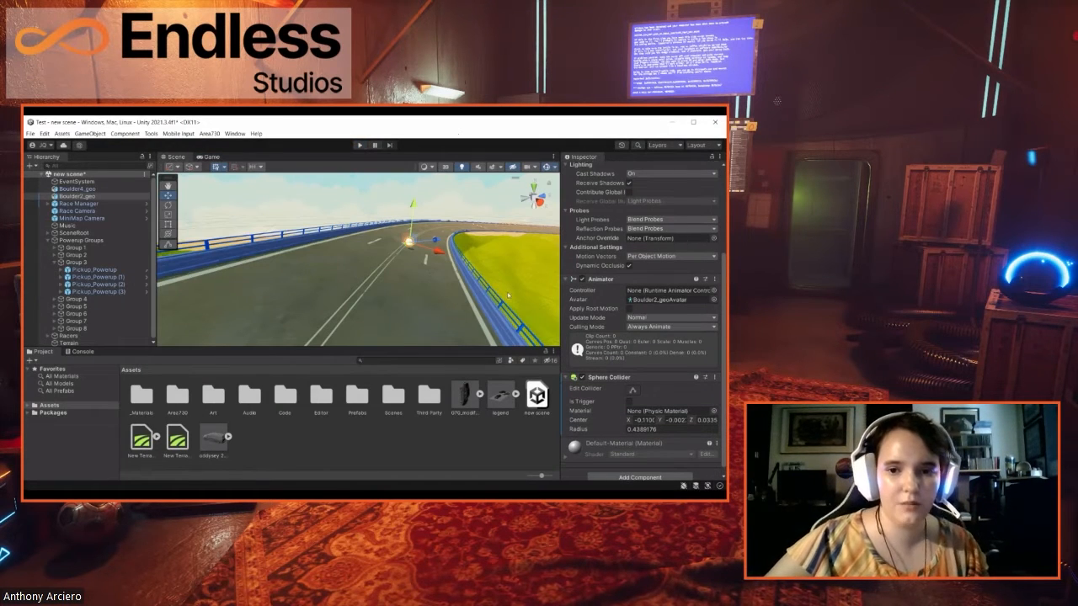
Step: Shift Boulder2_geo slightly along the road to Z -55.7 and deselect it
click(461, 255)
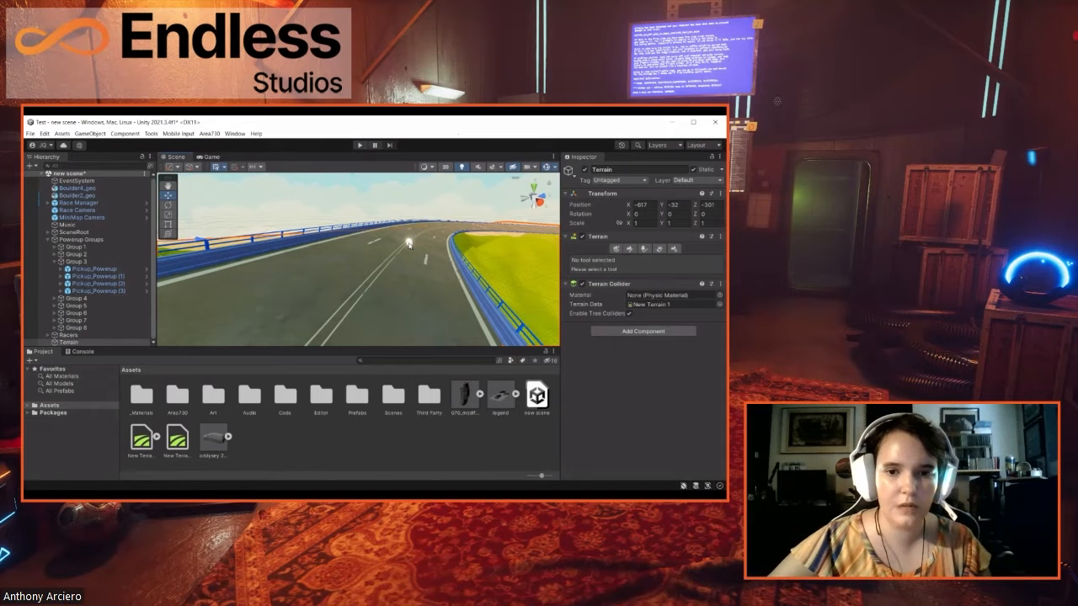
click(409, 244)
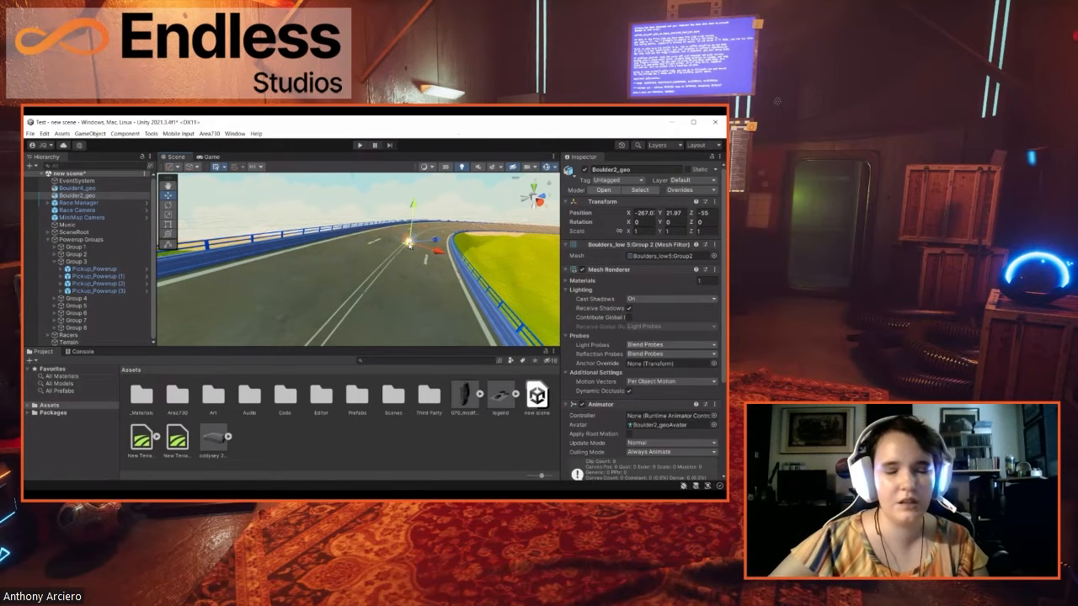
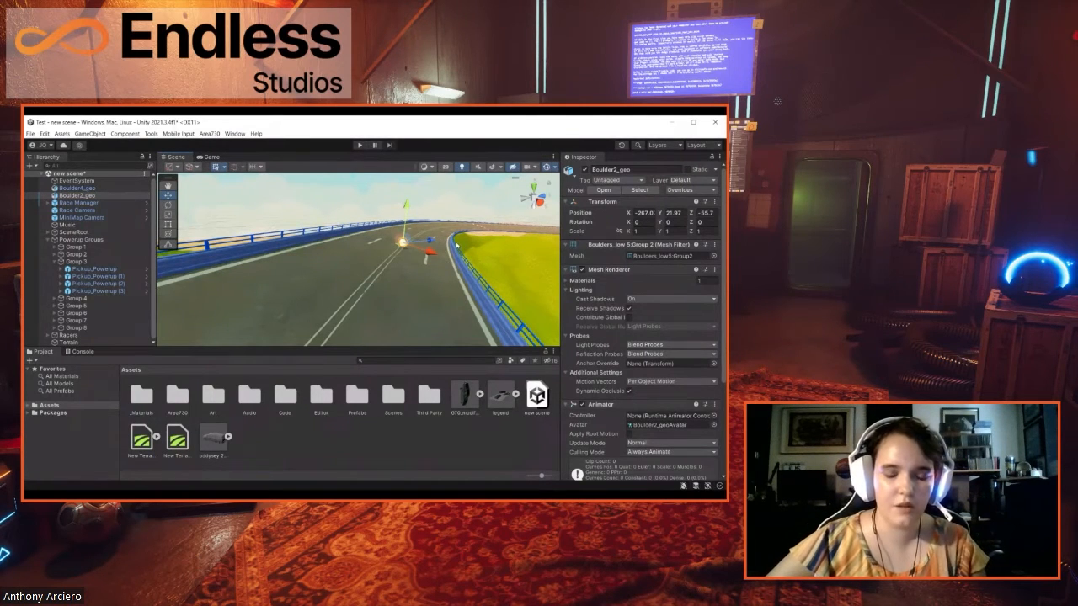
click(504, 262)
click(244, 211)
Step: Collapse the Powerup Groups hierarchy and bring the karts at the KART RACER start banner into view
right_drag(256, 249, 500, 255)
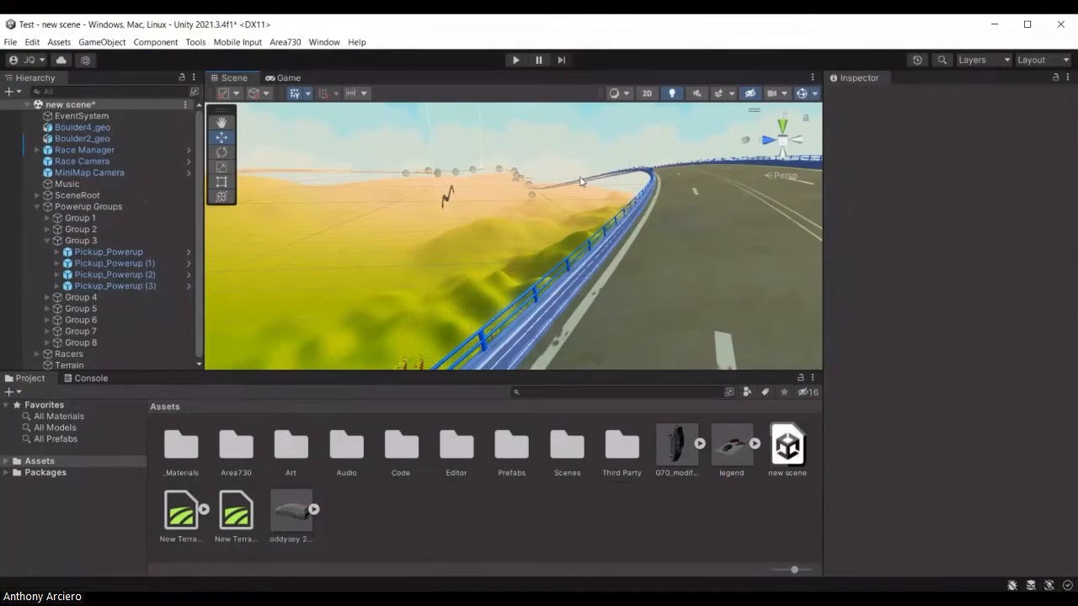
right_drag(552, 195, 577, 154)
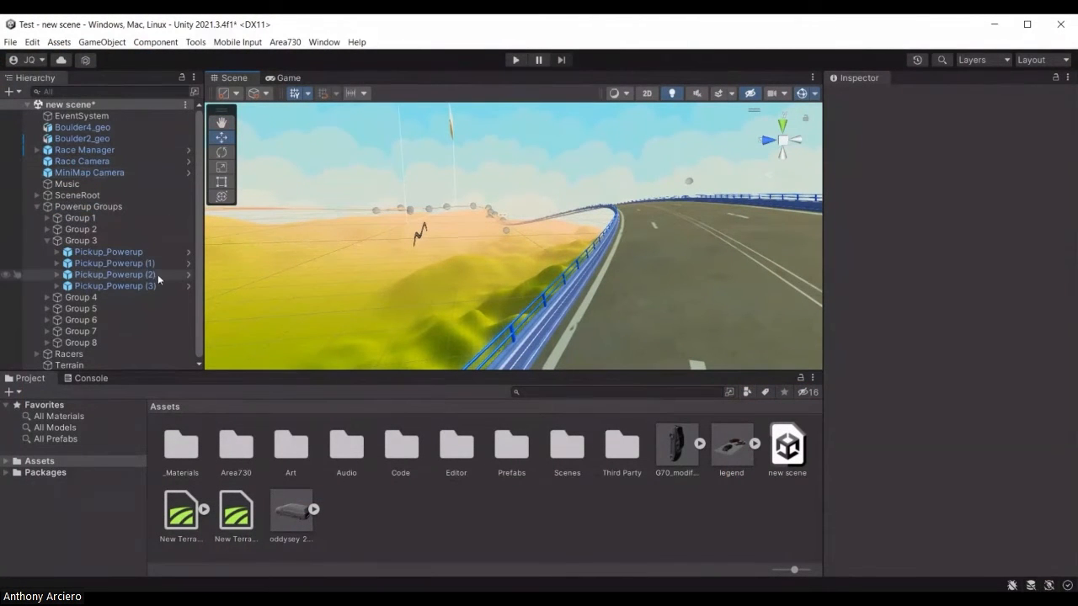
click(37, 208)
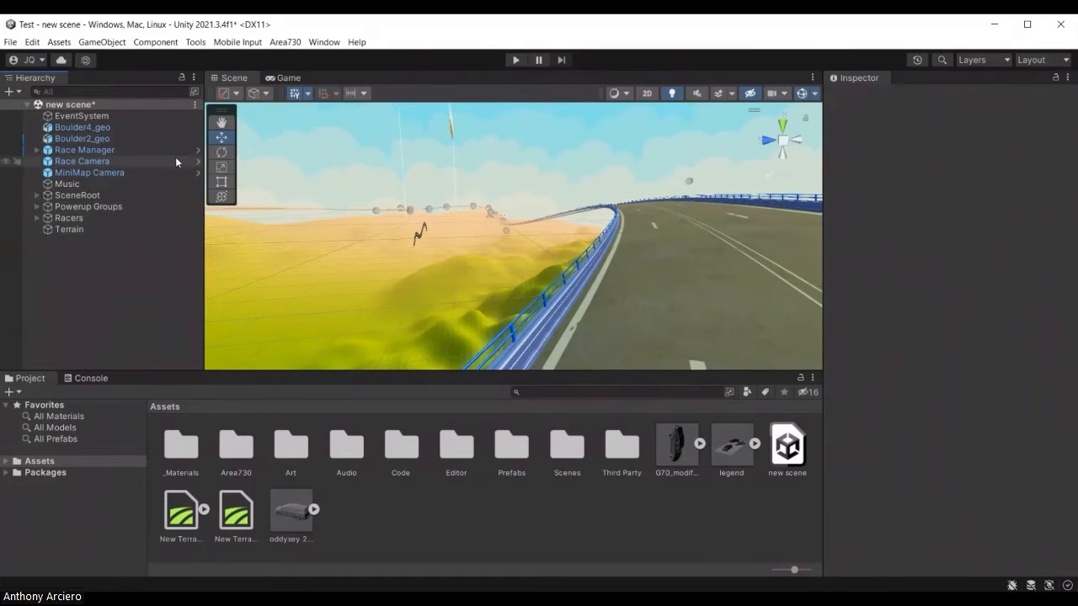
key(alt)
key(w)
right_drag(506, 196, 657, 310)
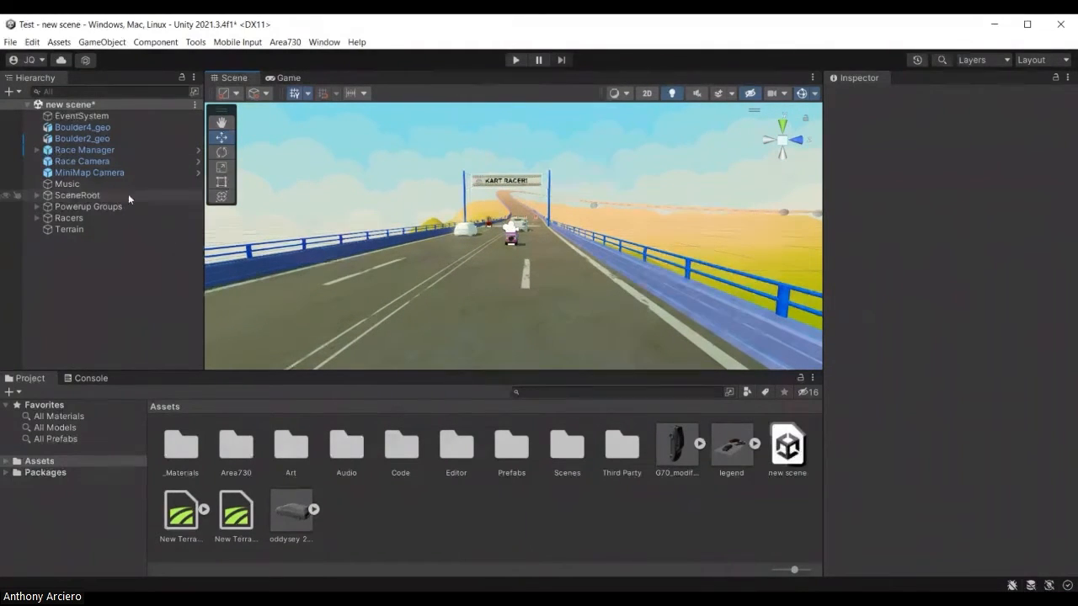
Step: Inspect the Race Camera, MiniMap Camera and Race Manager prefabs one after another, returning to the scene each time
click(196, 165)
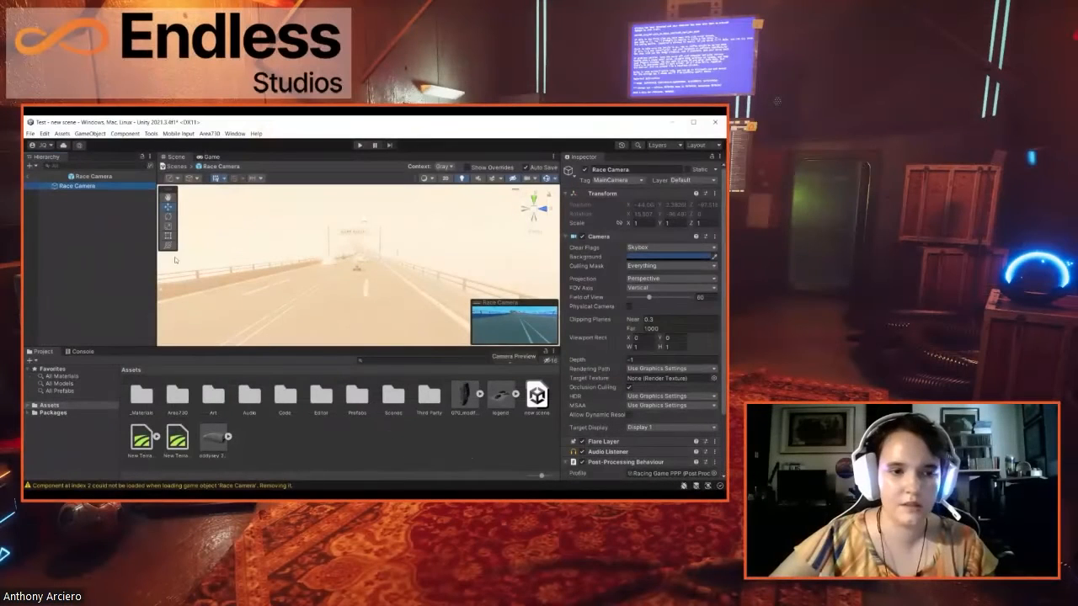
click(48, 175)
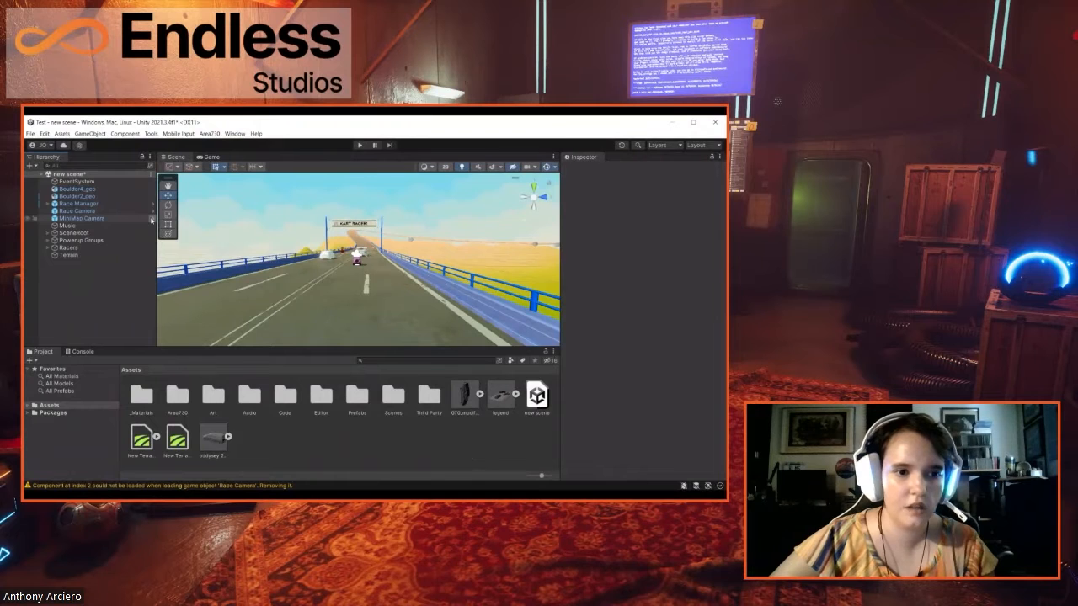
click(152, 220)
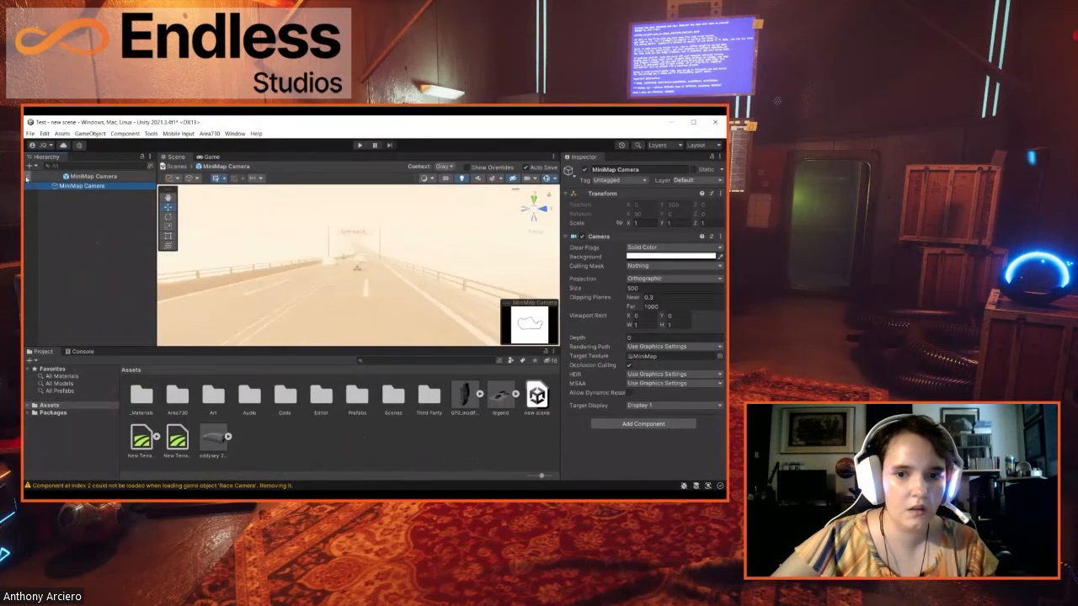
click(26, 175)
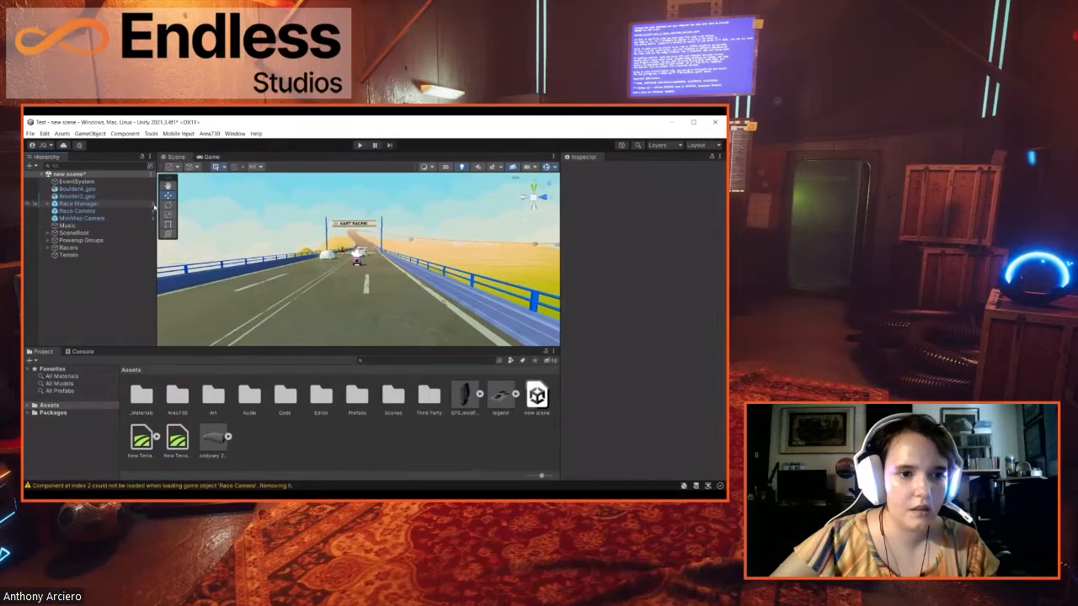
click(153, 205)
click(26, 176)
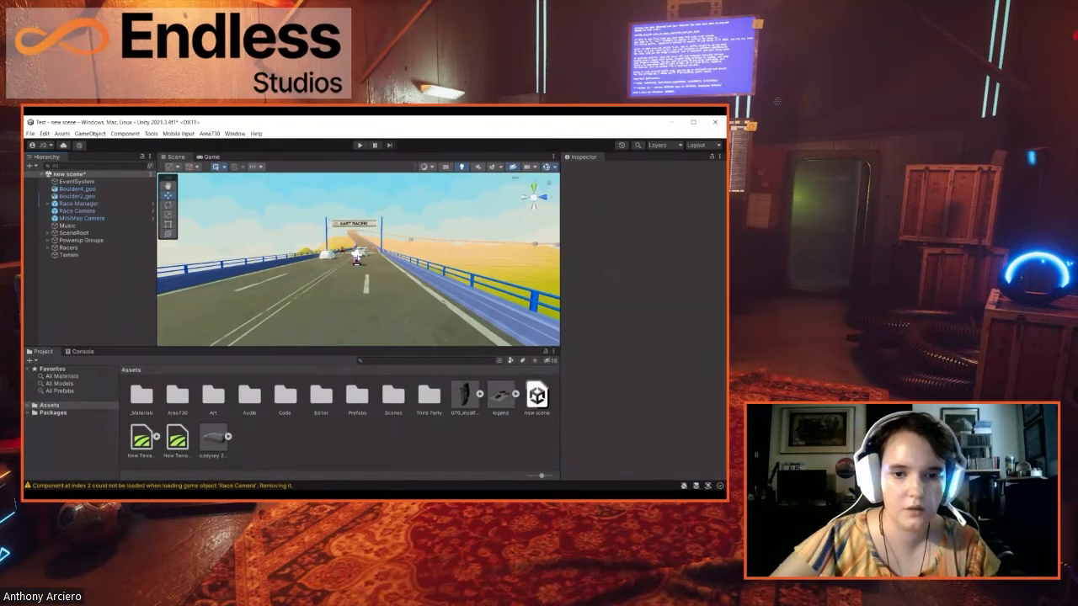
Step: Select the Rearview Camera under Racer_Player_Medium and add a Skybox rendering component to it
click(358, 256)
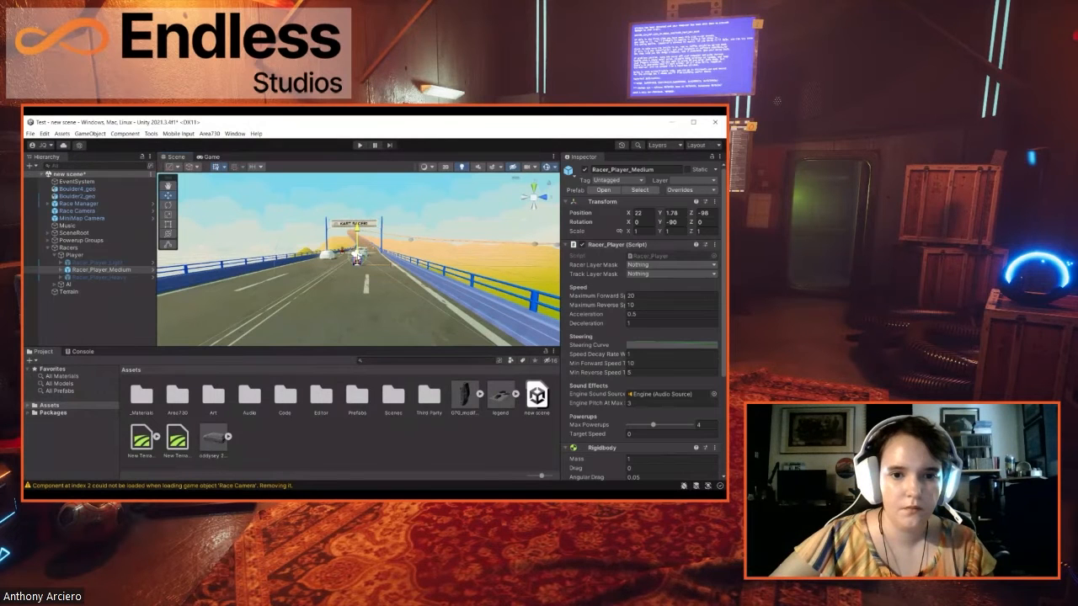
click(358, 255)
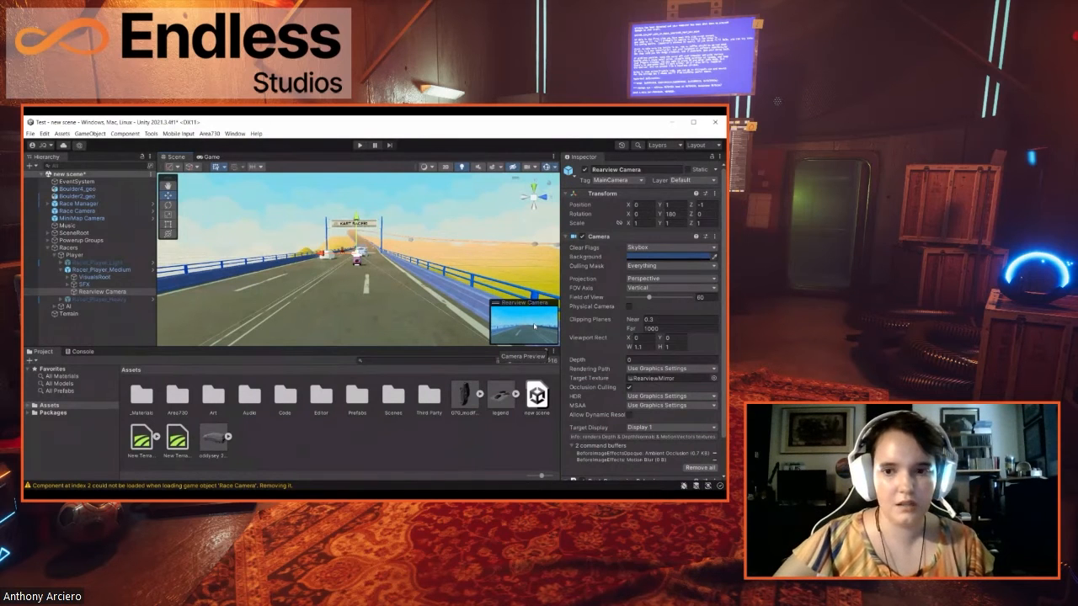
scroll(621, 457, down, 2)
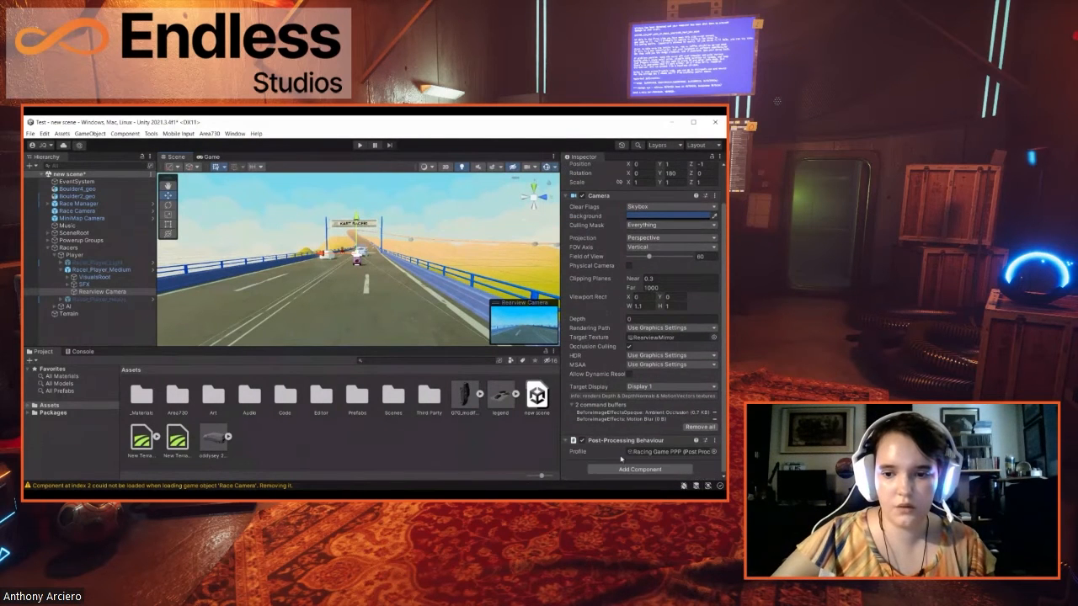
click(624, 468)
scroll(625, 421, down, 3)
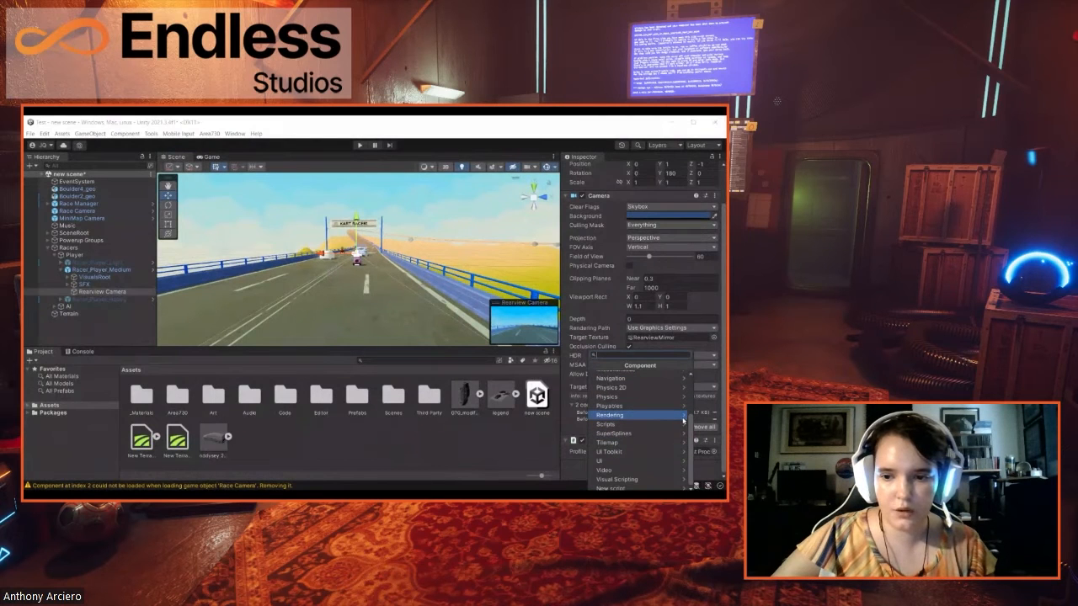
click(683, 415)
scroll(640, 438, down, 1)
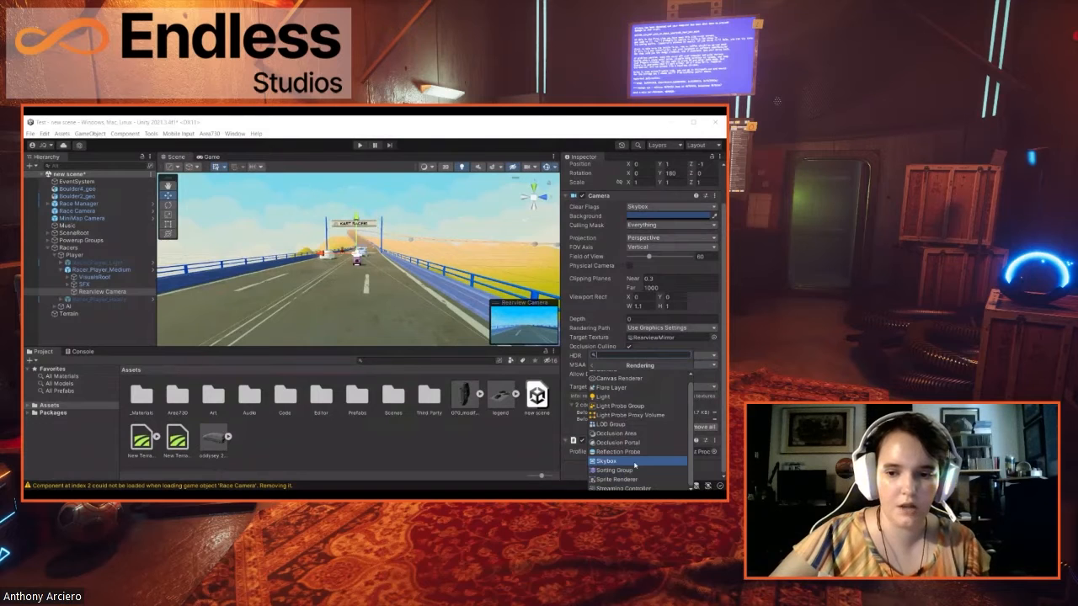
click(635, 462)
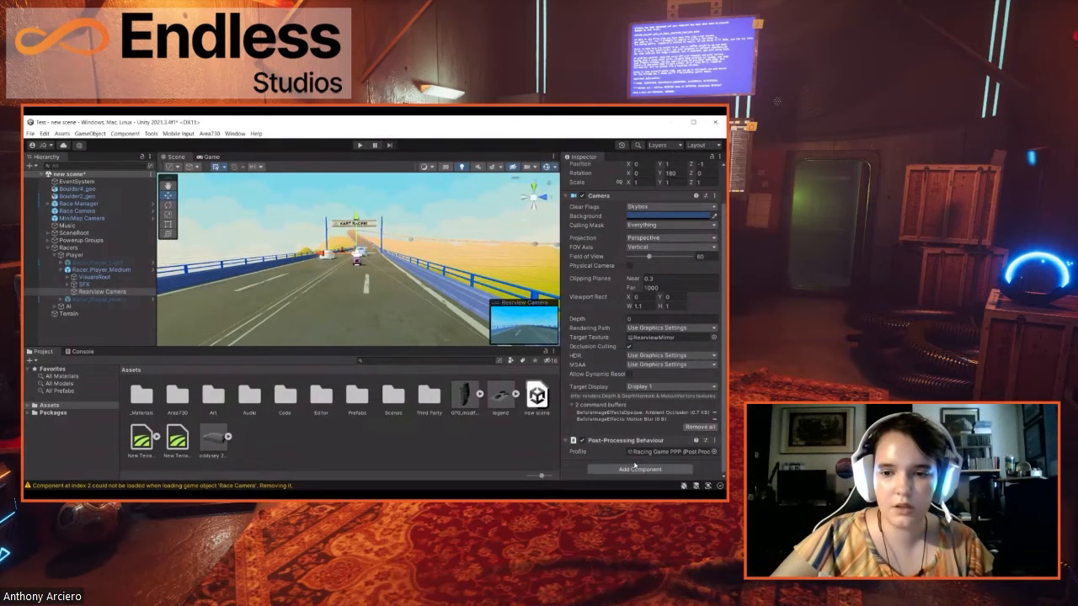
Step: Try the Purple_2K_Resolution material as the Rearview Camera's custom skybox, and clear the assignment again
scroll(661, 455, down, 1)
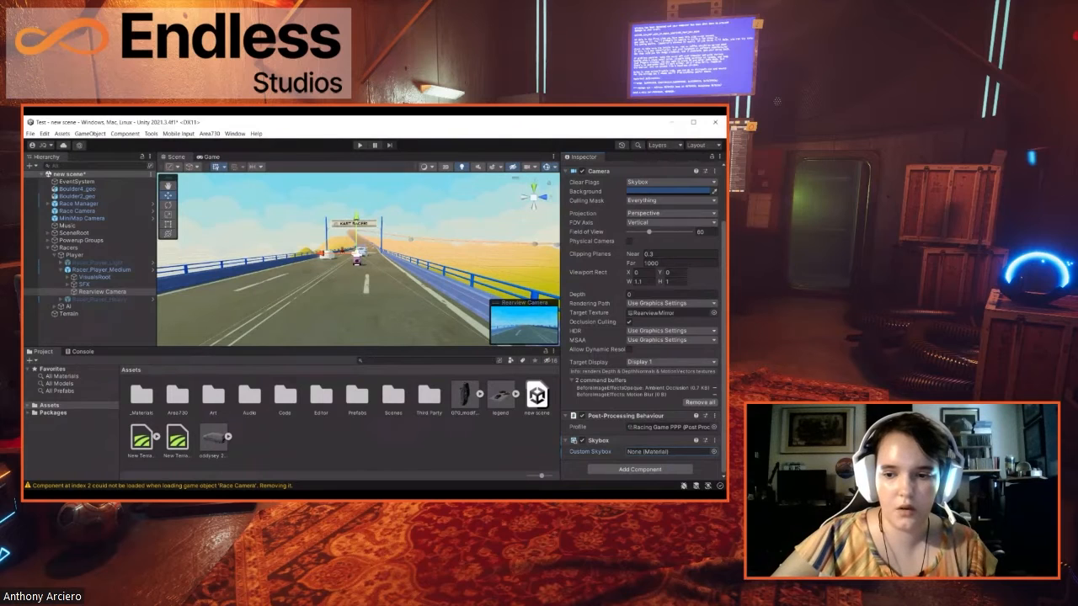
click(713, 451)
scroll(692, 407, down, 5)
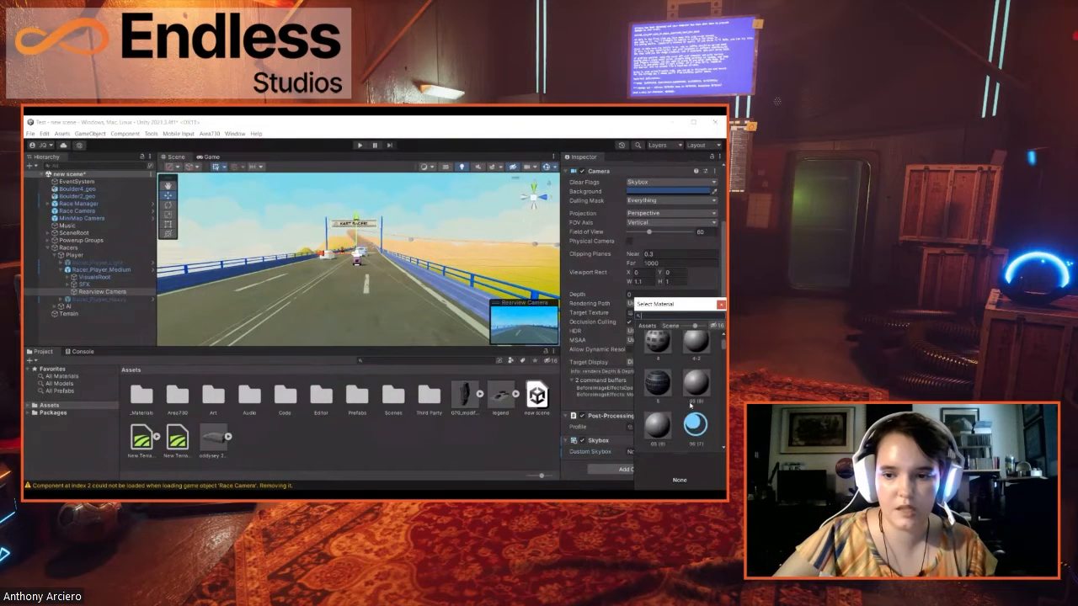
scroll(688, 405, down, 10)
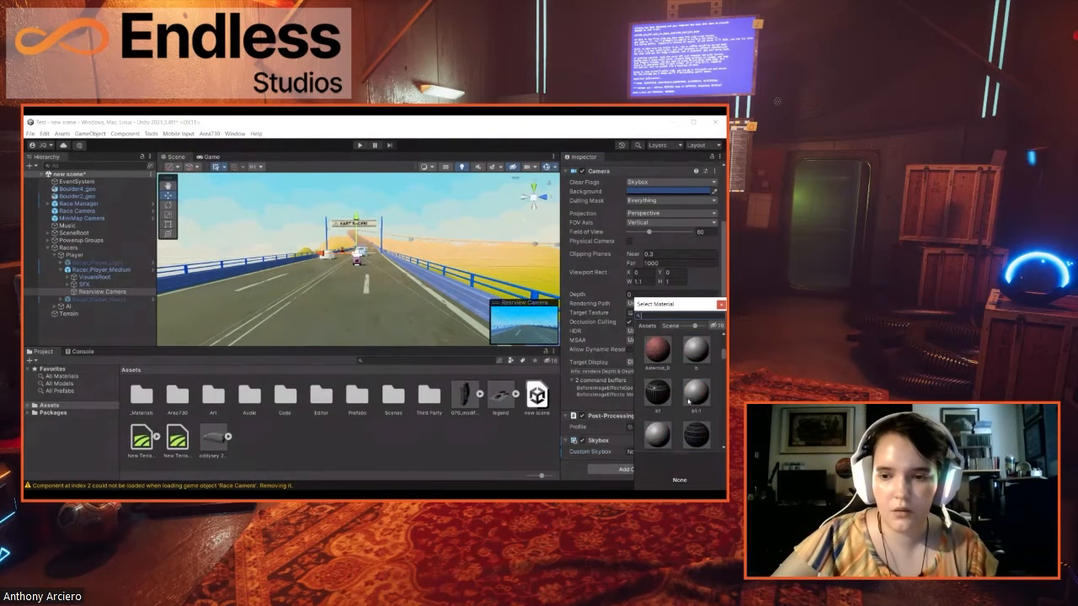
scroll(686, 400, down, 10)
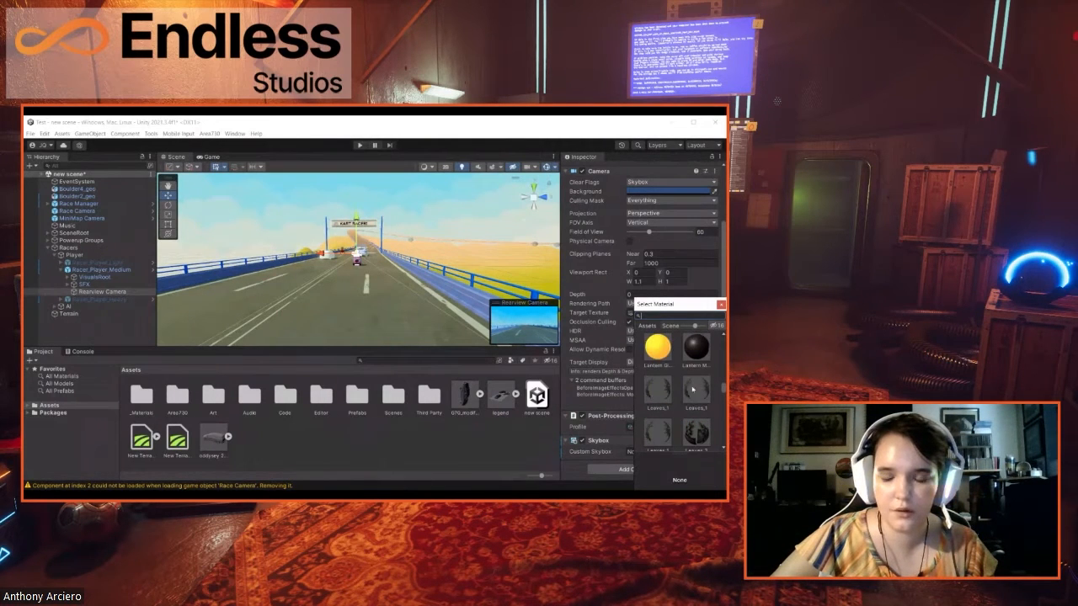
scroll(692, 389, down, 6)
scroll(682, 389, down, 8)
scroll(682, 390, down, 8)
scroll(683, 390, down, 8)
scroll(683, 390, down, 6)
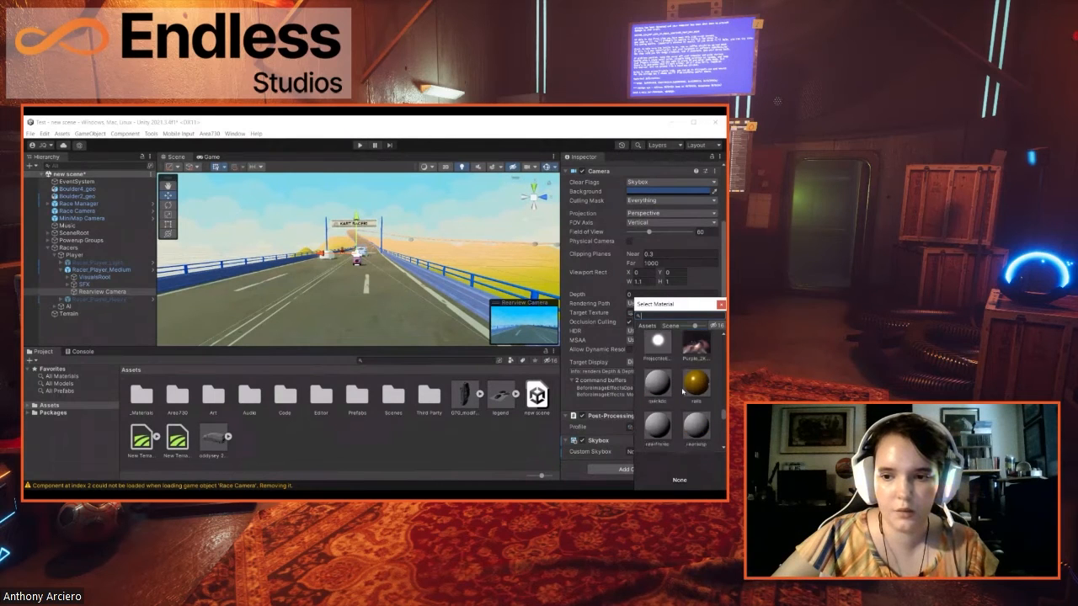
double_click(696, 345)
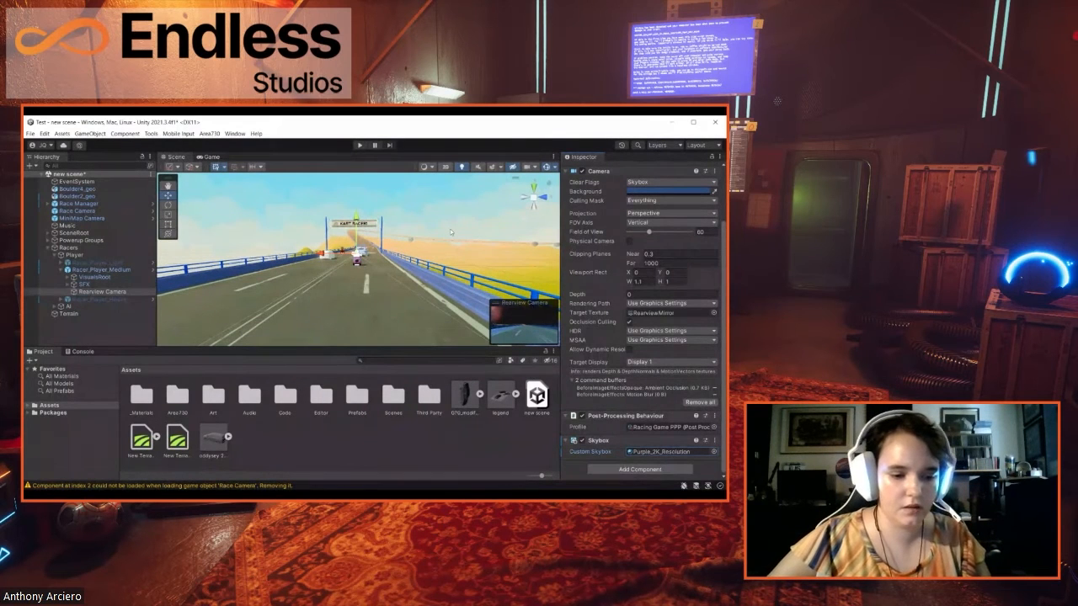
key(Delete)
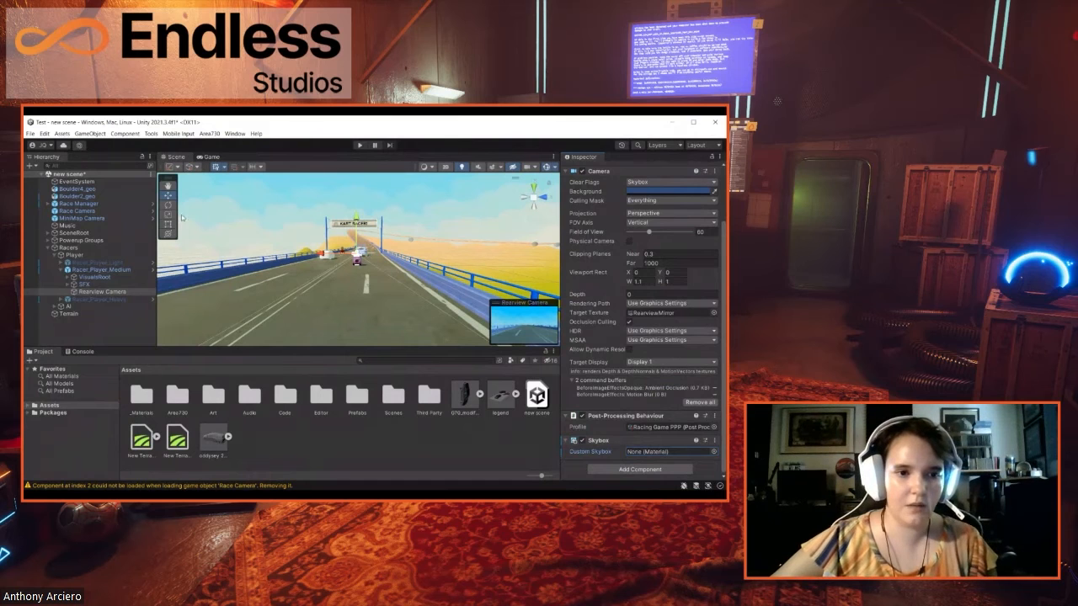
Step: Open the Race Camera prefab, review its camera, post-processing and script components, and return to the scene
click(154, 212)
click(154, 213)
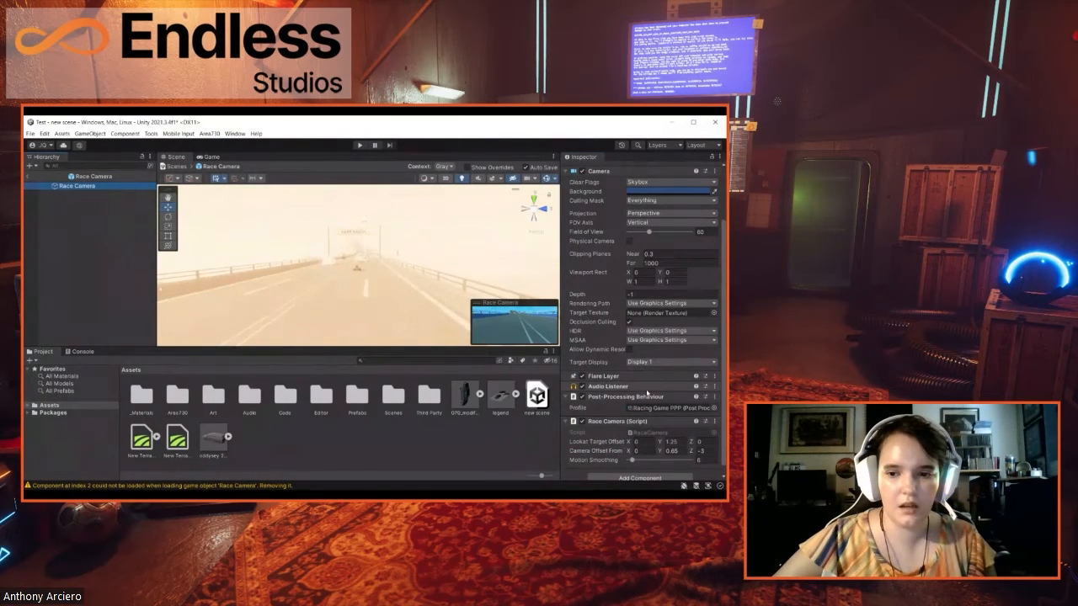
scroll(611, 335, down, 1)
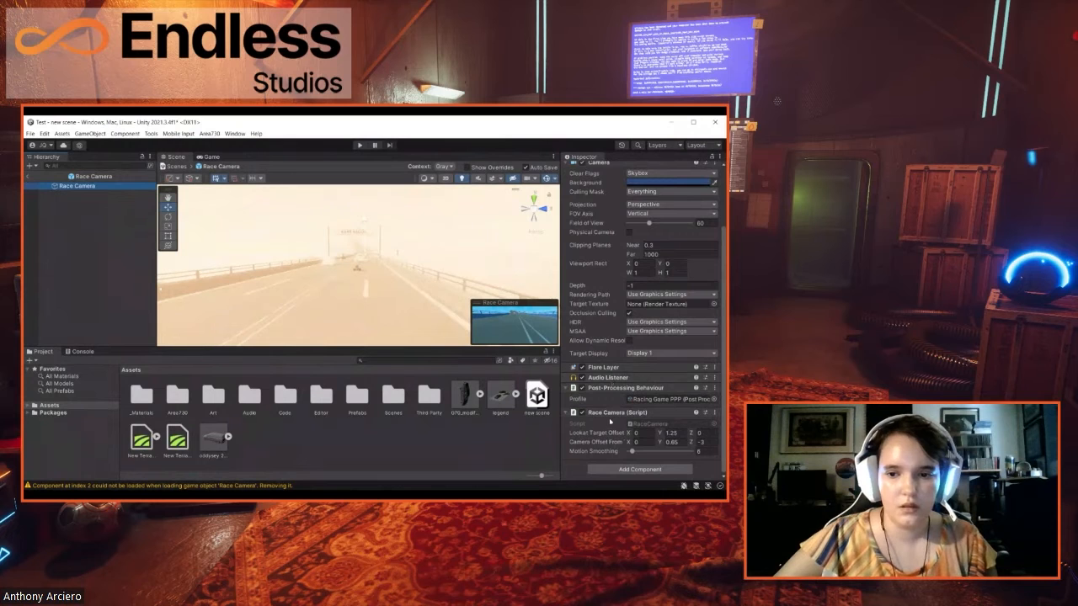
scroll(610, 404, up, 3)
scroll(615, 369, down, 3)
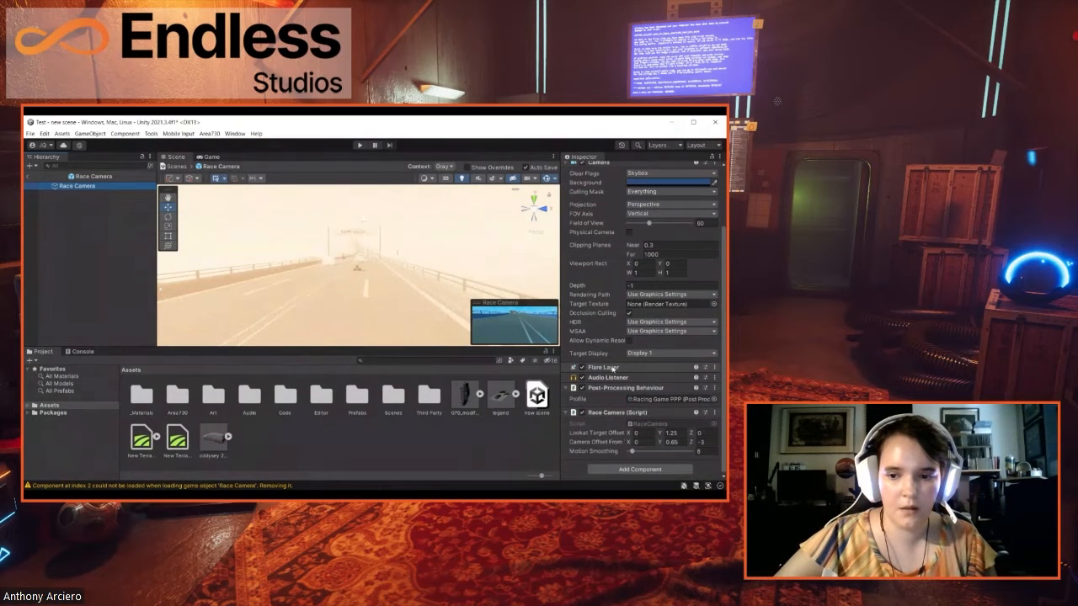
click(29, 176)
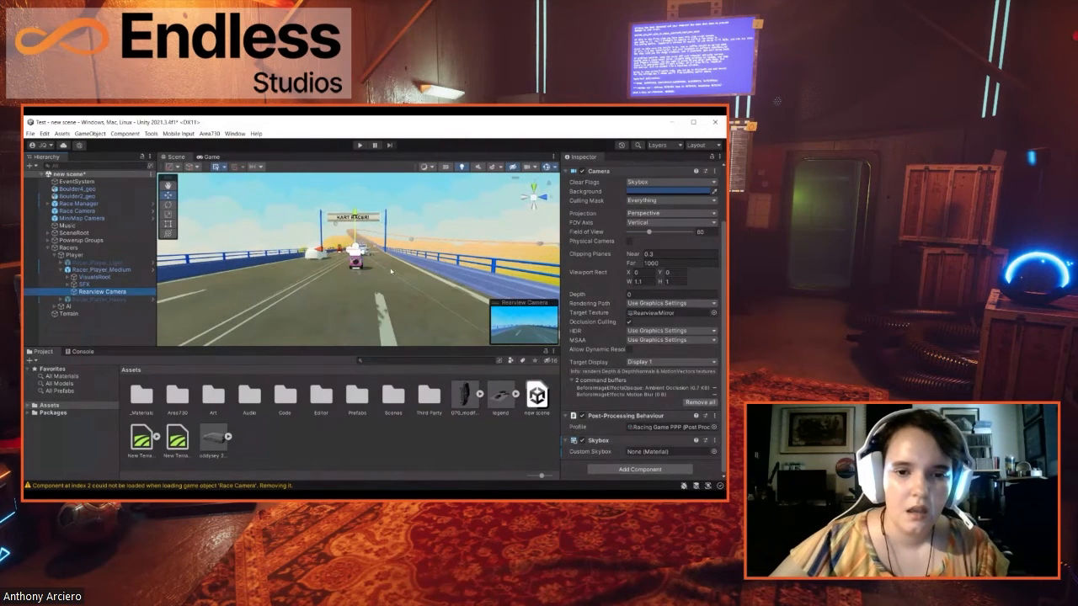
Step: Look along the road toward the start banner and select the Racers parent object
right_drag(390, 273, 420, 251)
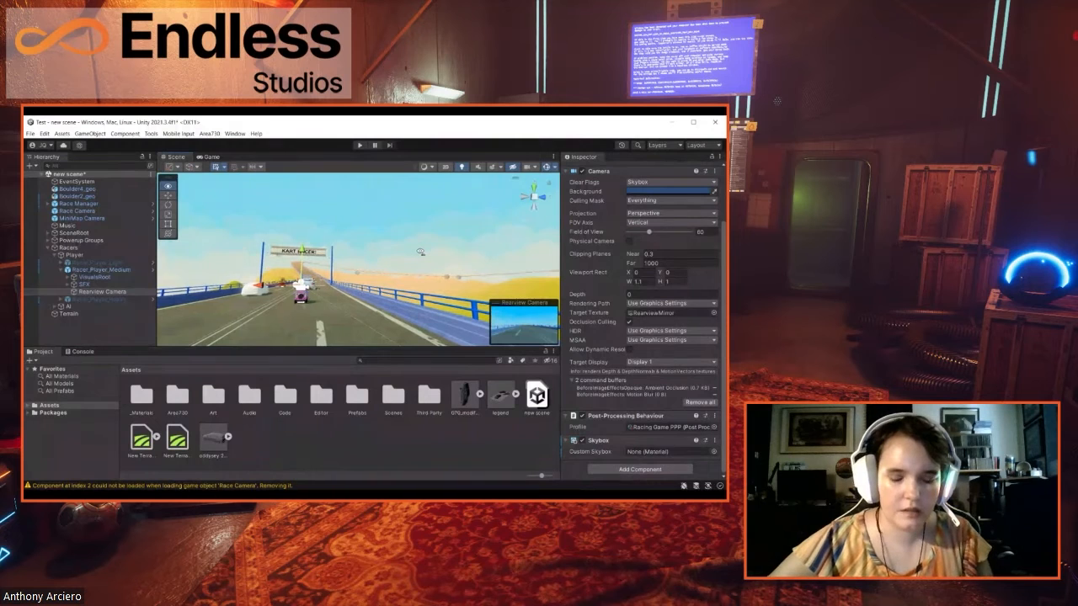
right_drag(420, 251, 419, 258)
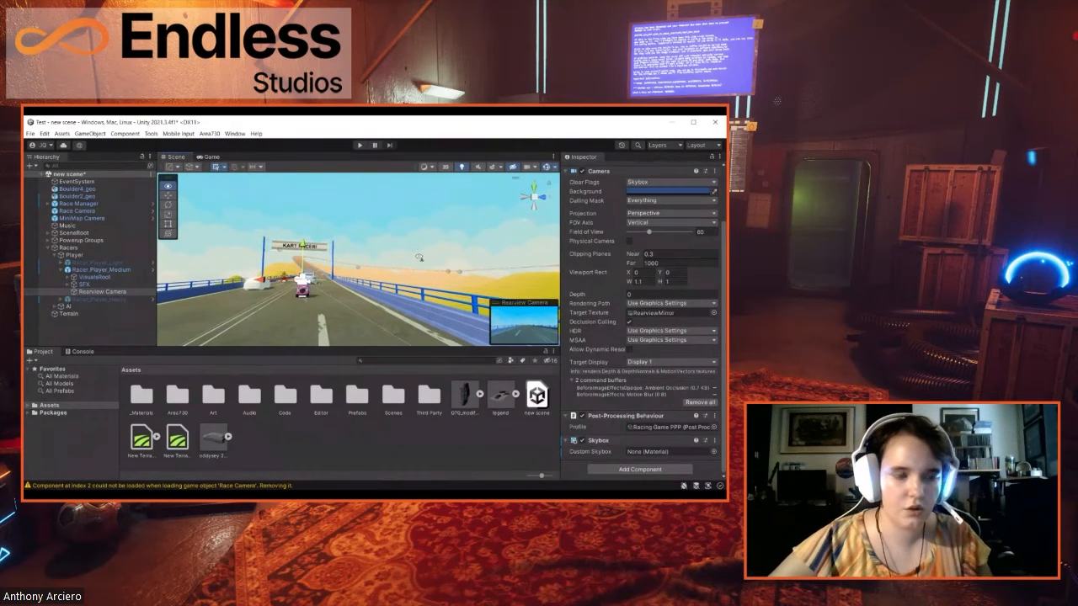
right_drag(418, 258, 420, 257)
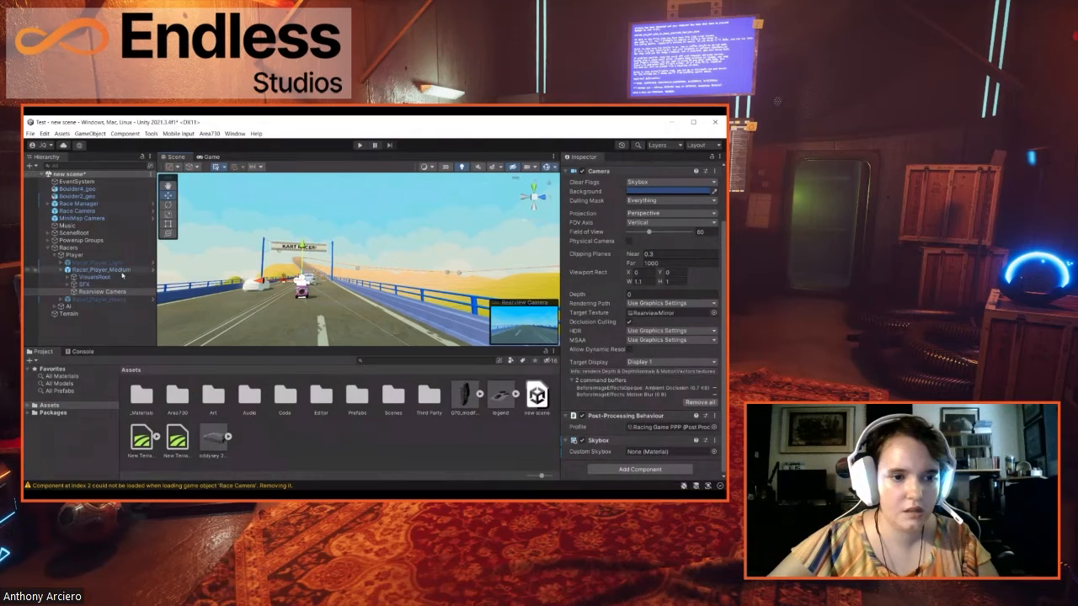
click(70, 249)
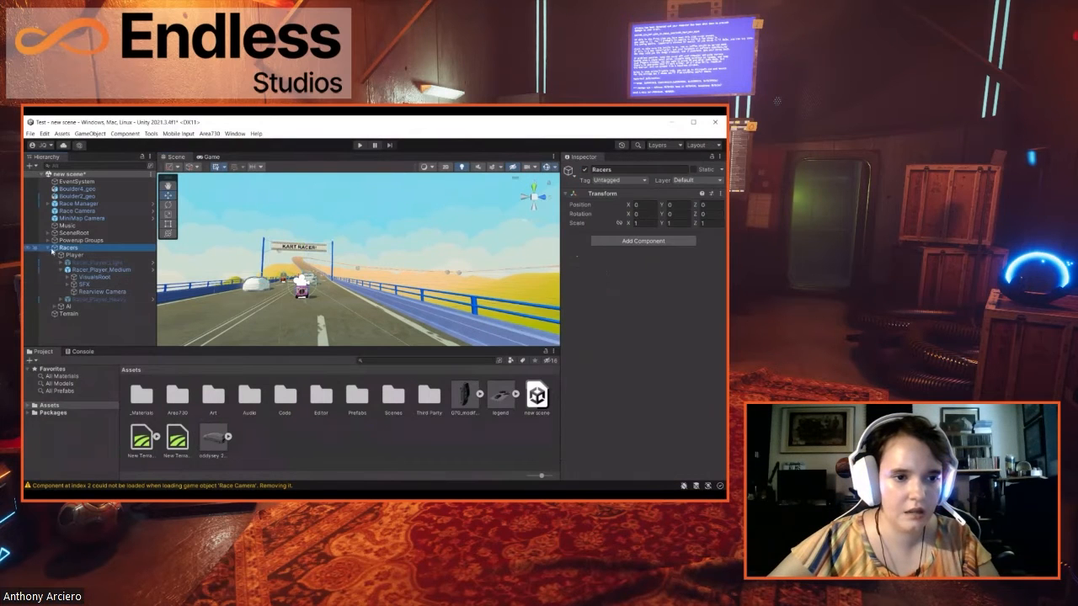
Step: Collapse the Racers group, select the Terrain object and activate its Raise or Lower Terrain brush
click(48, 248)
right_drag(344, 301, 428, 303)
key(w)
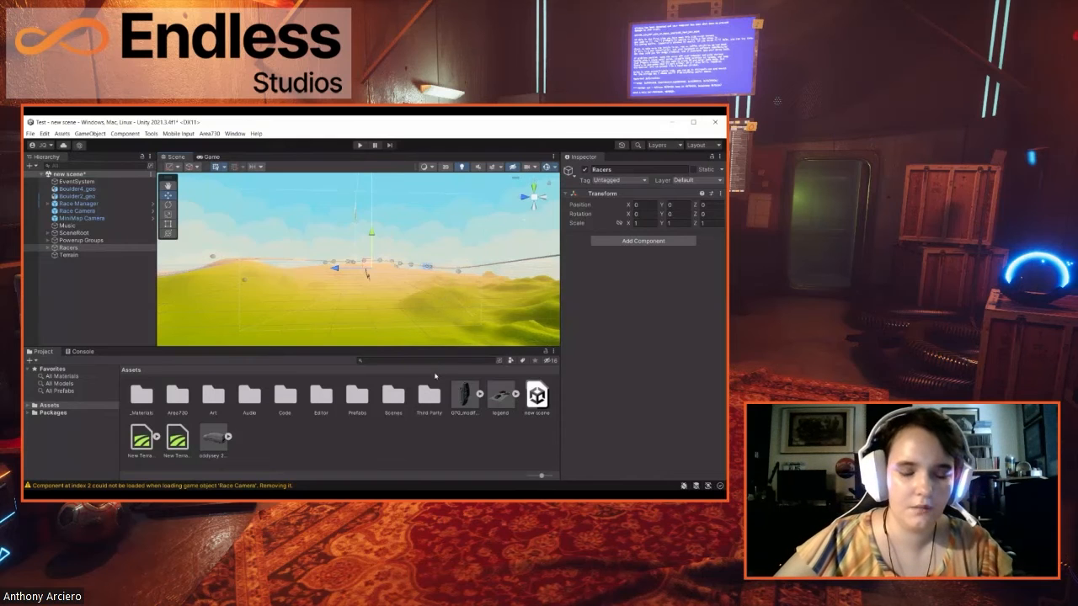
right_drag(421, 305, 283, 273)
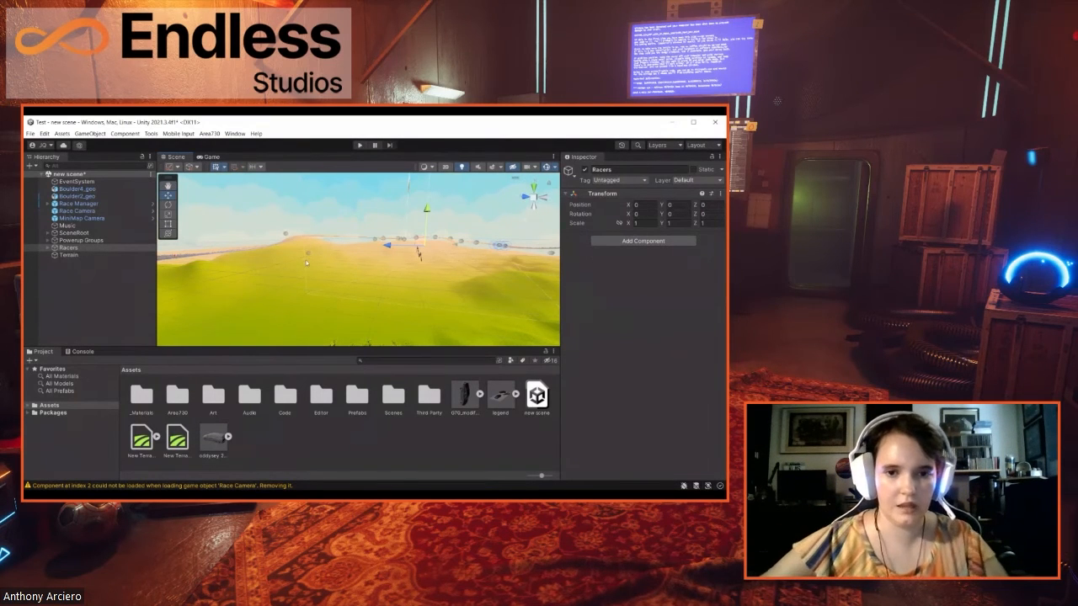
right_drag(352, 288, 334, 265)
right_drag(436, 269, 277, 272)
click(68, 254)
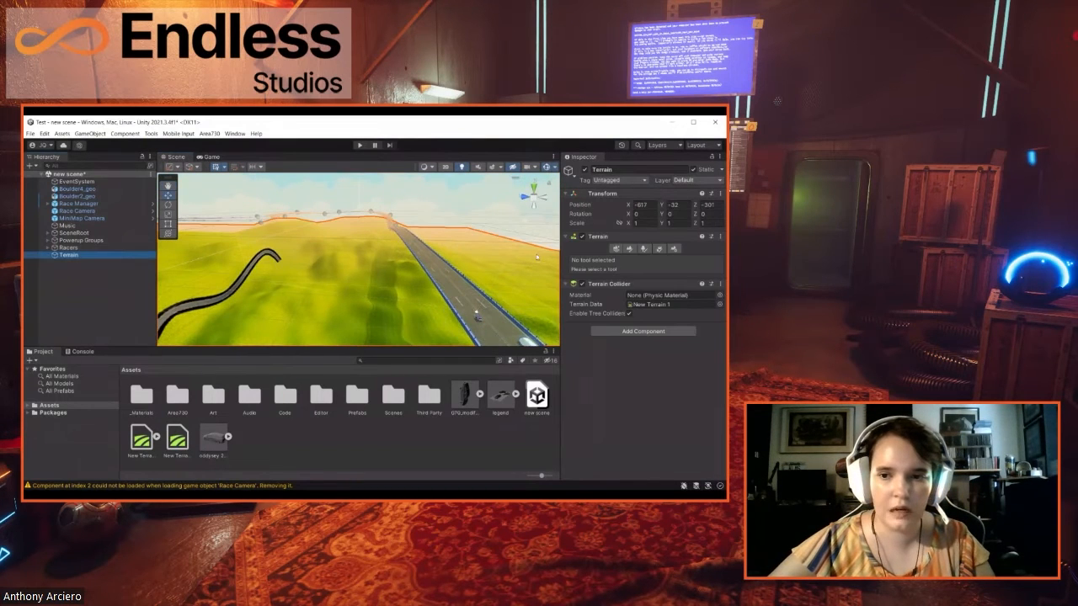
click(629, 248)
Step: Raise new hills on the grassy ground beside the track with the cloudy brush at size 45 and opacity 50
mouse_move(396, 269)
right_down()
mouse_move(336, 258)
mouse_move(331, 243)
mouse_move(355, 234)
right_up()
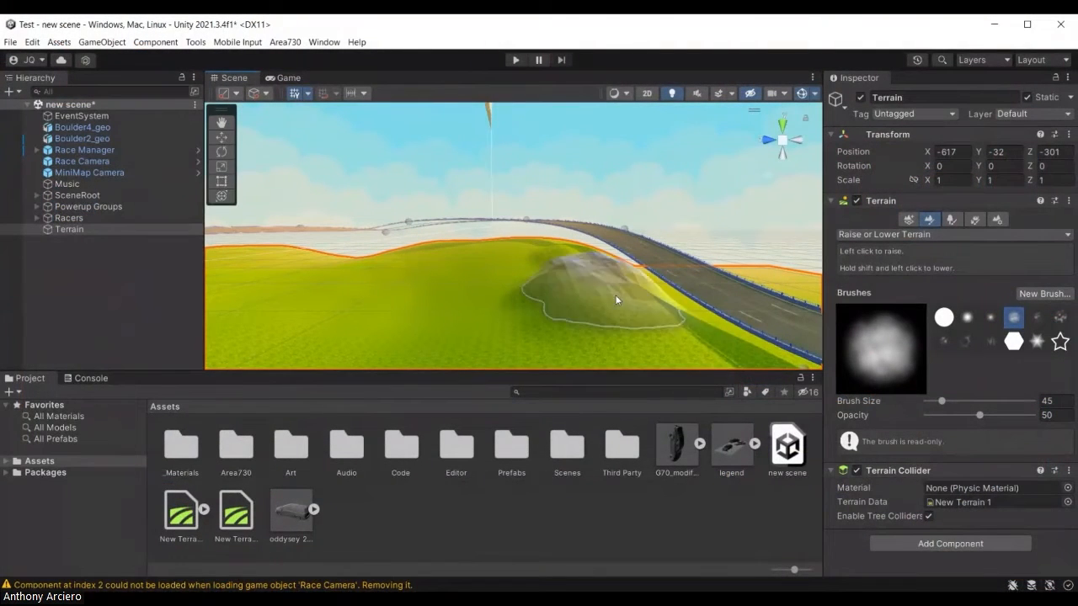
mouse_move(616, 300)
mouse_down()
mouse_move(632, 300)
mouse_move(525, 277)
mouse_move(523, 262)
mouse_move(396, 265)
mouse_move(468, 313)
mouse_move(395, 300)
mouse_move(438, 303)
mouse_move(463, 275)
mouse_move(445, 284)
mouse_move(402, 267)
mouse_move(379, 295)
mouse_move(390, 306)
mouse_up()
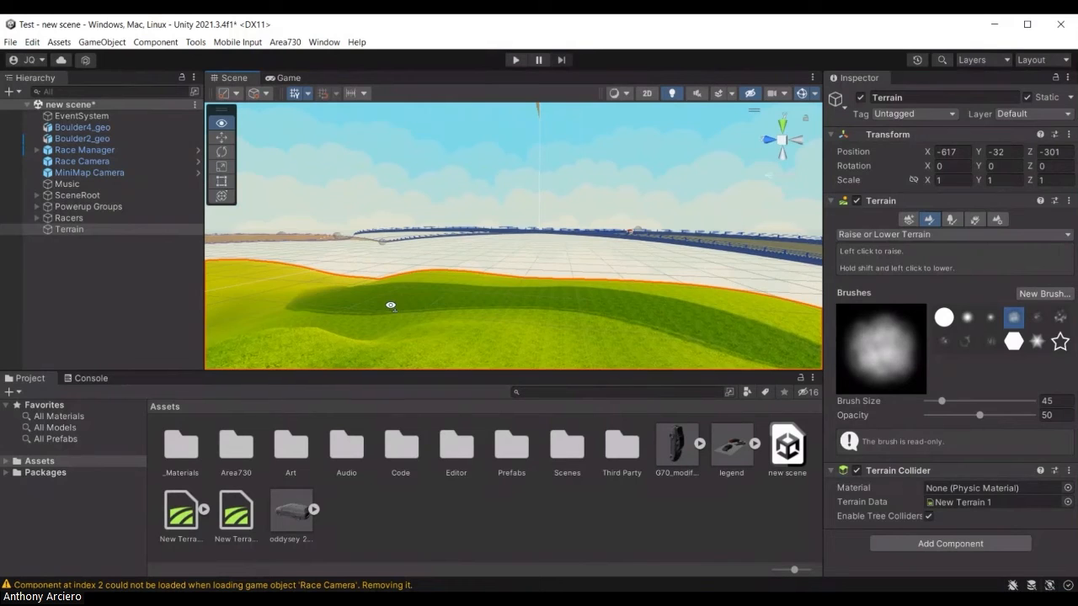
mouse_move(534, 306)
mouse_down()
mouse_move(415, 288)
mouse_move(646, 312)
mouse_up()
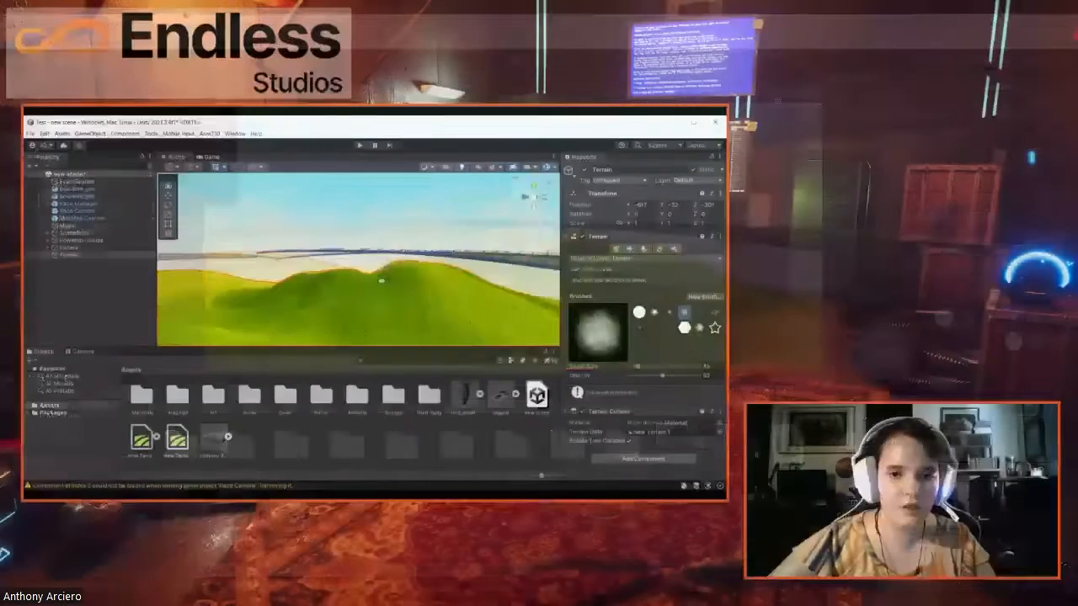
alt+drag(546, 270, 456, 269)
mouse_move(321, 282)
alt+mouse_down()
mouse_move(287, 290)
mouse_move(330, 290)
mouse_move(326, 277)
mouse_move(235, 291)
mouse_move(350, 283)
mouse_move(179, 269)
alt+mouse_up()
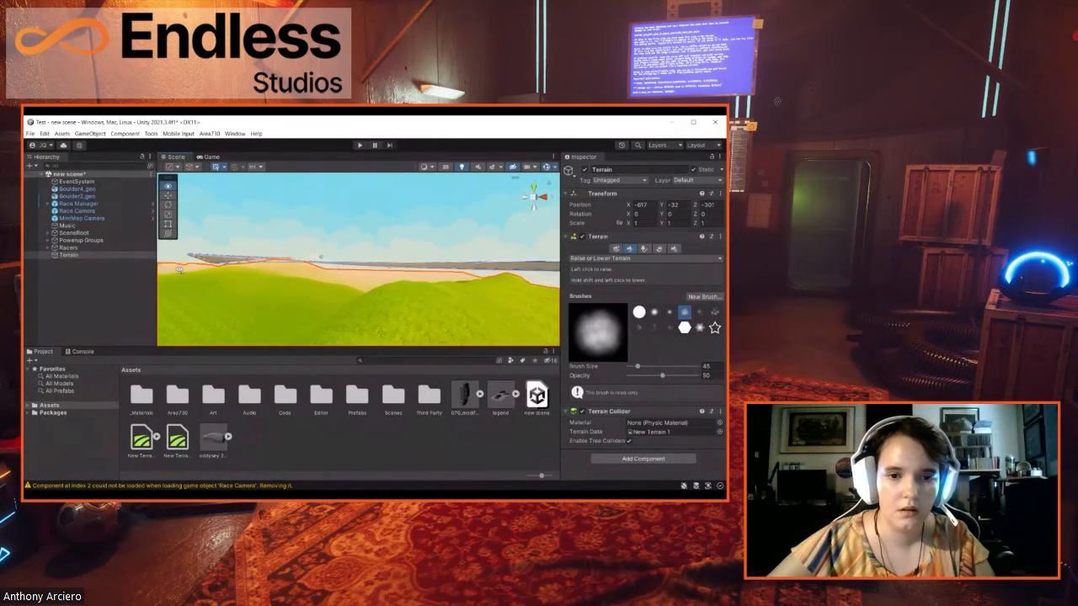
key(w)
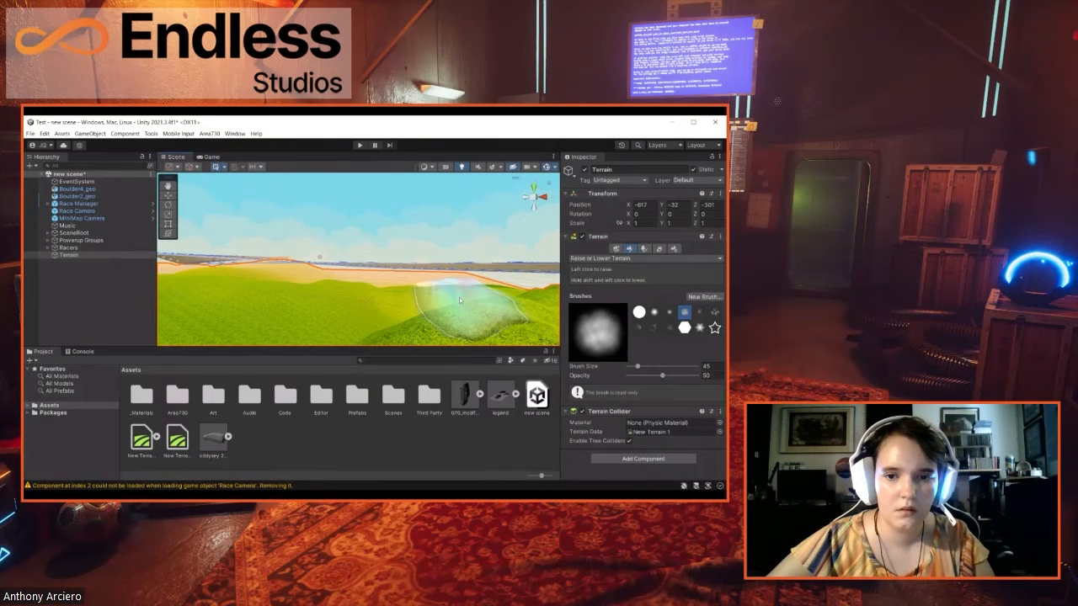
mouse_move(452, 299)
right_down()
mouse_move(355, 293)
mouse_move(377, 283)
mouse_move(389, 291)
right_up()
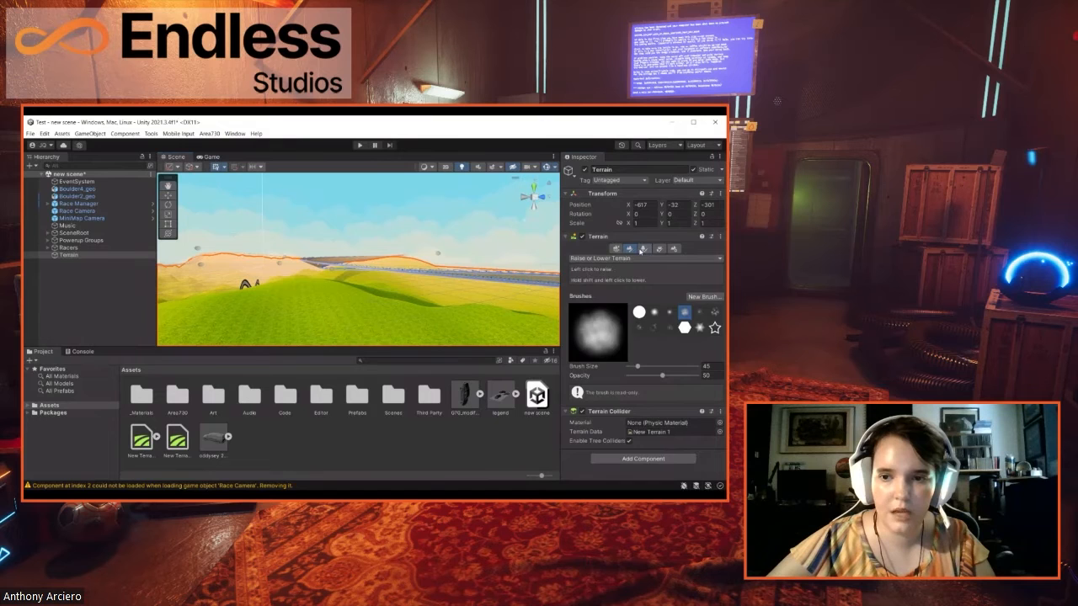
Step: Activate Paint Trees with the Joshua tree and paint a grove across the raised hill using brush size 38
click(644, 249)
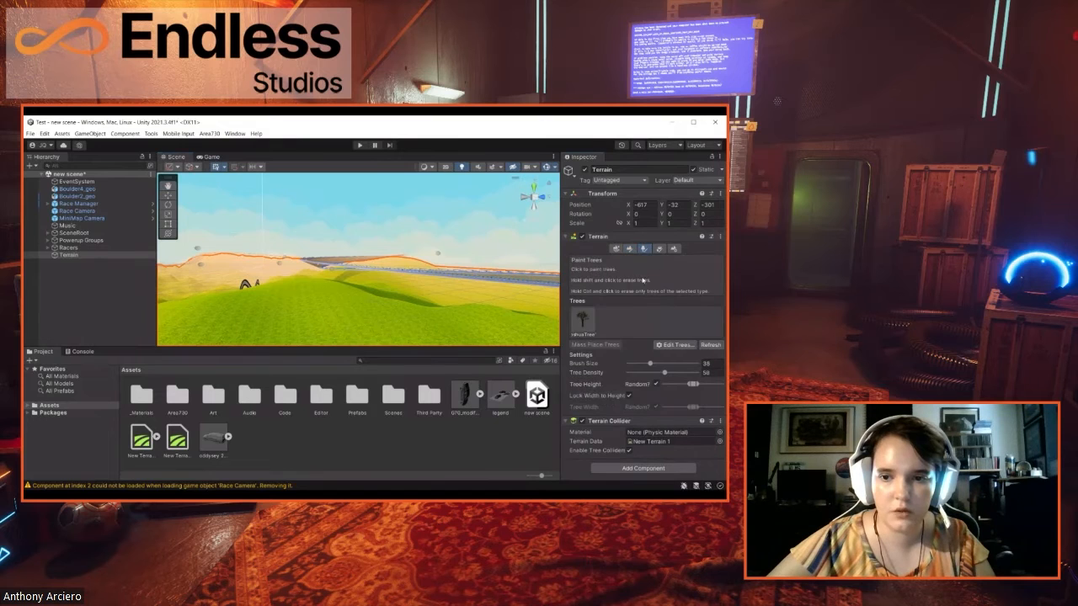
click(583, 320)
drag(328, 307, 404, 310)
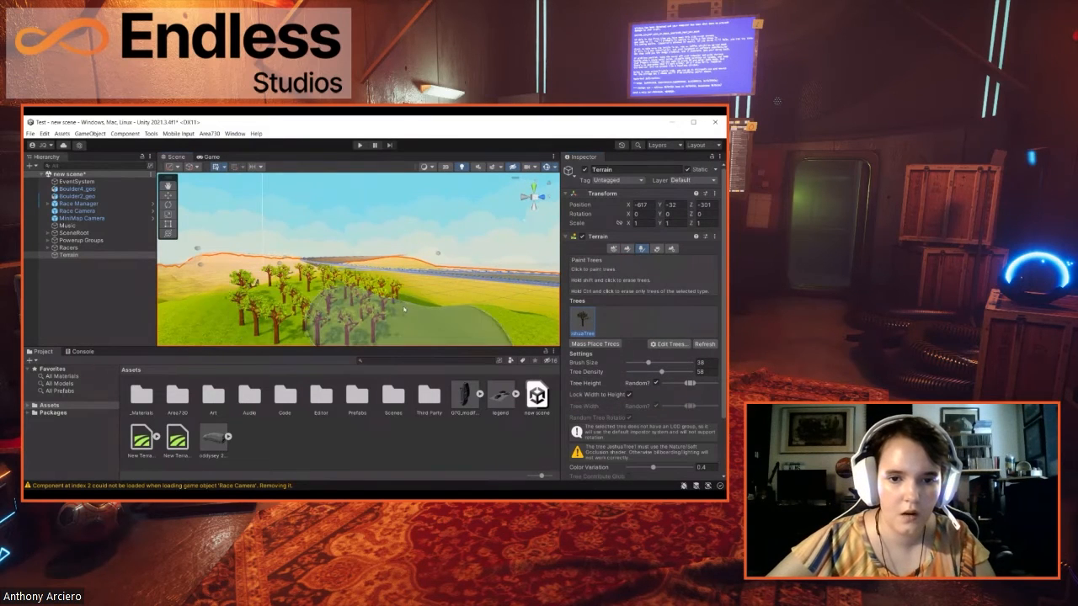
click(461, 301)
Step: Set the tree density to 43 and paint more Joshua trees on the same hill
drag(661, 373, 650, 373)
click(681, 352)
right_drag(562, 324, 495, 322)
click(458, 306)
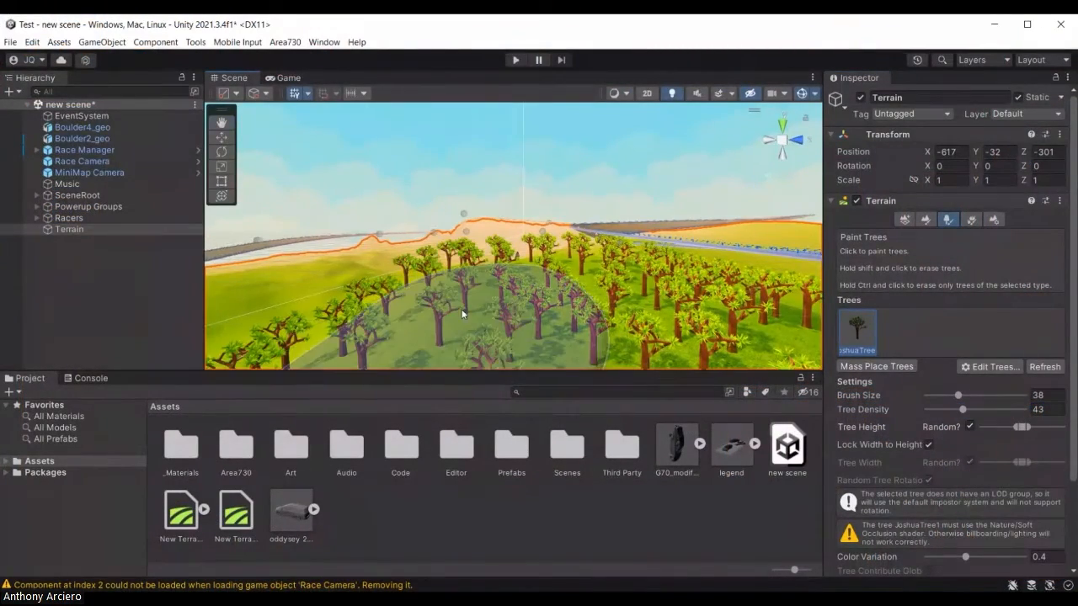
Step: Try painting Joshua tree clumps on the grassy rise facing the elevated track, undoing each attempt
mouse_move(572, 292)
right_down()
mouse_move(654, 271)
mouse_move(708, 295)
mouse_move(628, 310)
mouse_move(451, 302)
right_up()
click(457, 301)
key(ctrl+z)
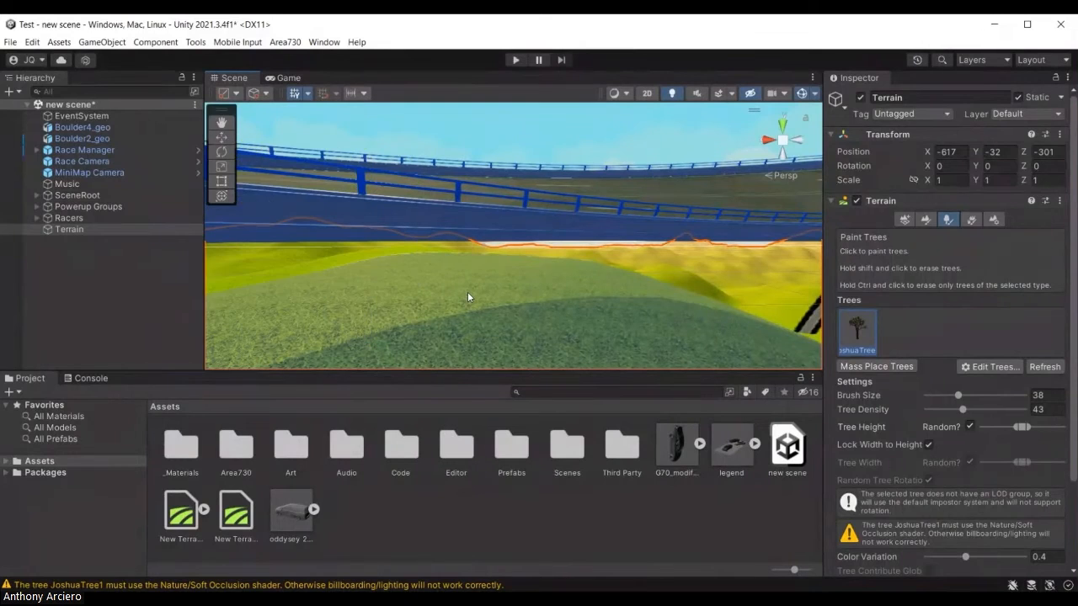
scroll(467, 293, down, 5)
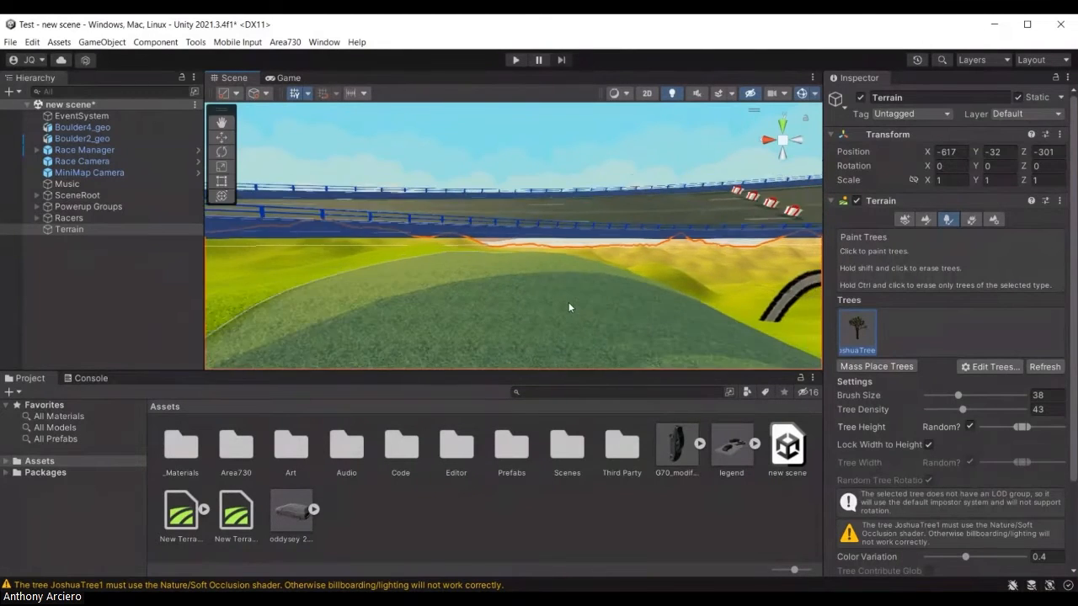
scroll(566, 305, down, 3)
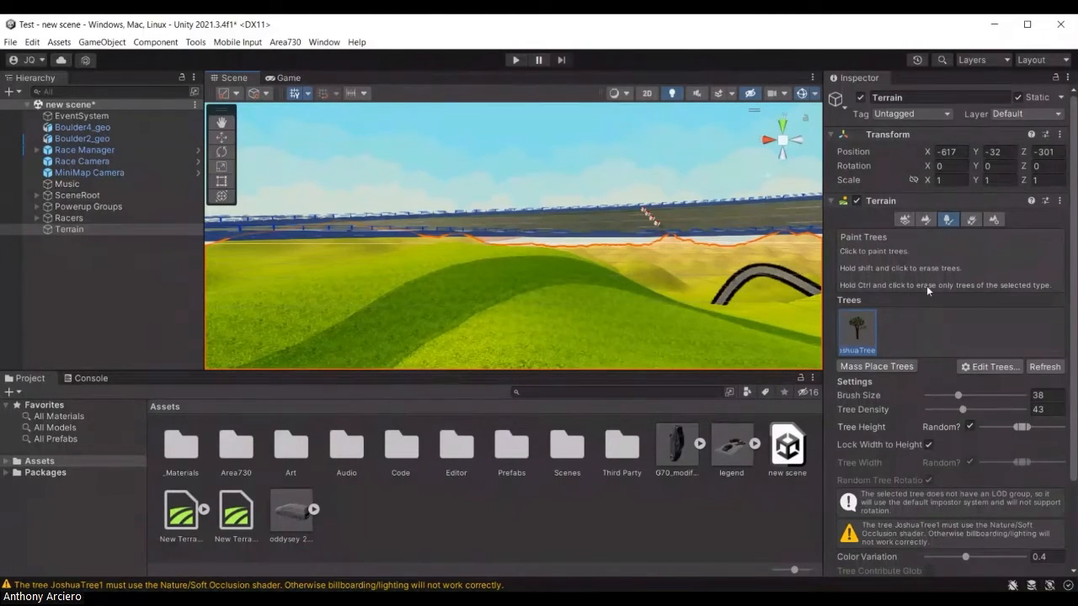
click(601, 300)
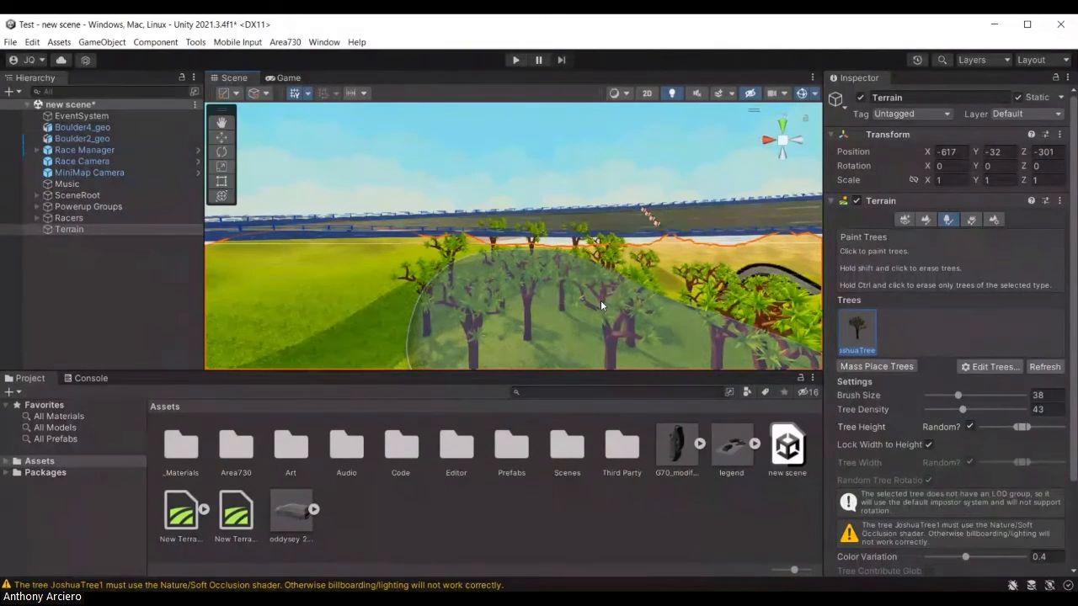
key(ctrl+z)
Step: Paint Joshua trees across the open green hills away from the first grove
mouse_move(600, 300)
right_down()
mouse_move(446, 291)
mouse_move(344, 320)
right_up()
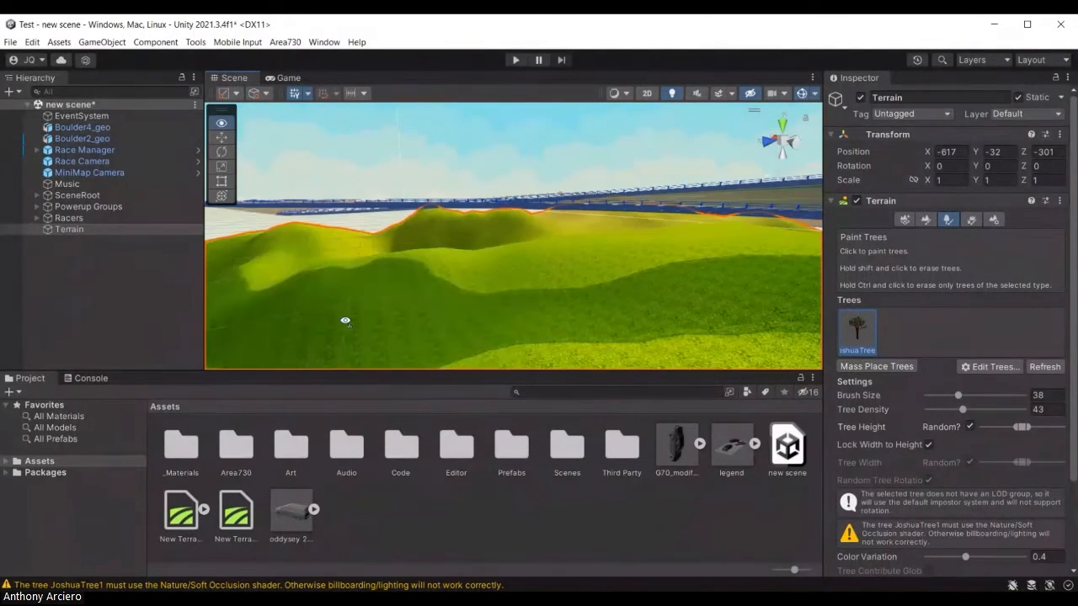
drag(408, 293, 546, 293)
mouse_move(546, 293)
right_down()
mouse_move(701, 280)
mouse_move(724, 261)
mouse_move(429, 274)
right_up()
scroll(429, 275, down, 5)
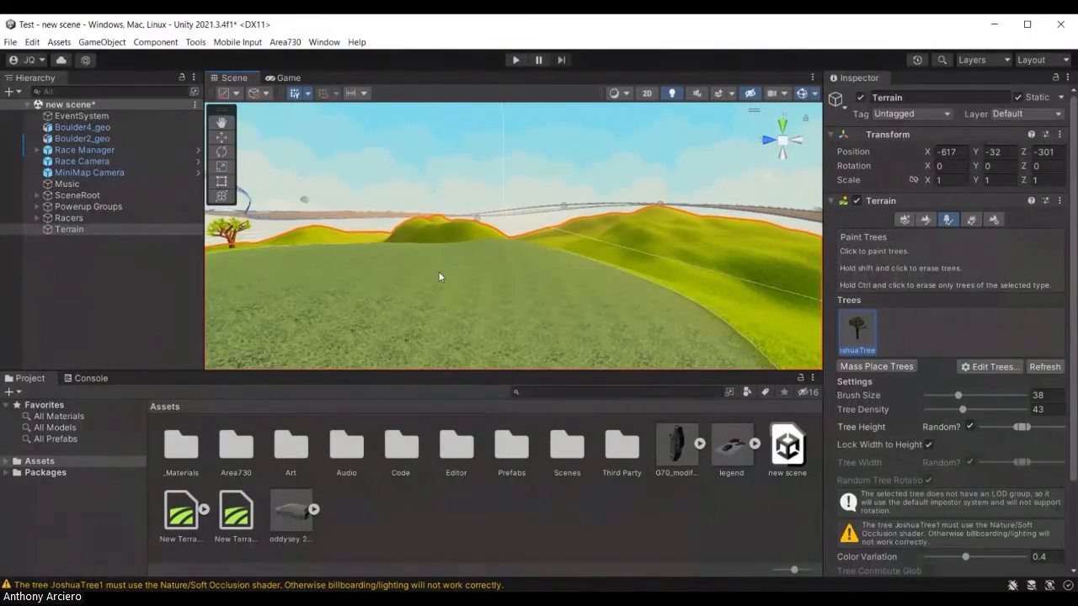
click(510, 260)
mouse_move(510, 264)
right_down()
mouse_move(375, 303)
mouse_move(493, 263)
mouse_move(563, 283)
mouse_move(477, 261)
mouse_move(360, 166)
mouse_move(365, 240)
right_up()
click(546, 296)
Step: Paint another Joshua tree cluster on the slope below the ridge near the blue-railed elevated track
right_drag(546, 286, 614, 285)
key(w)
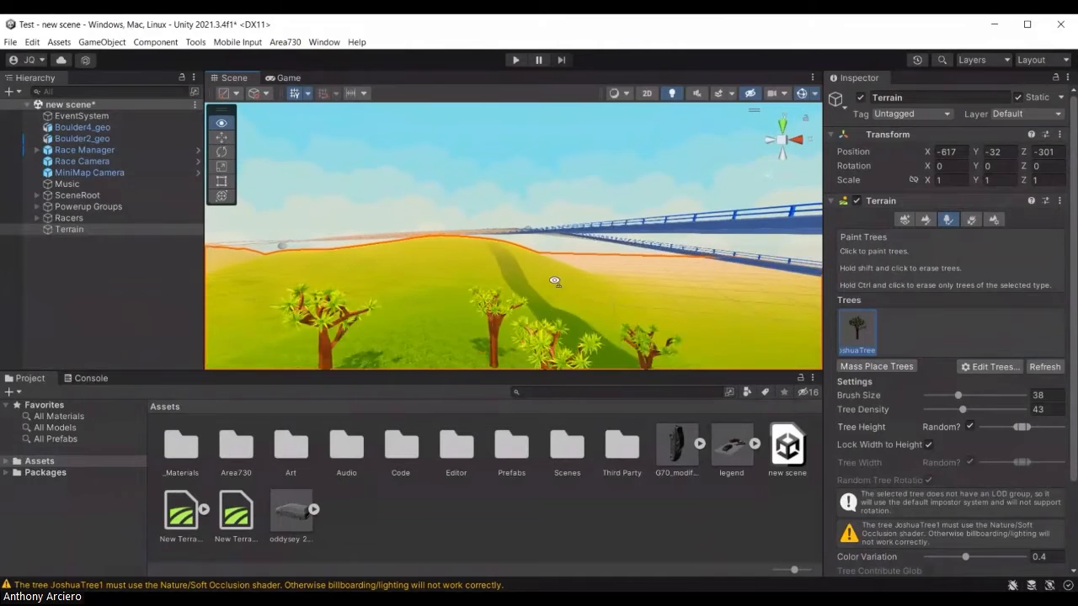
mouse_move(481, 278)
mouse_down()
mouse_move(459, 308)
mouse_move(432, 292)
mouse_move(494, 266)
mouse_up()
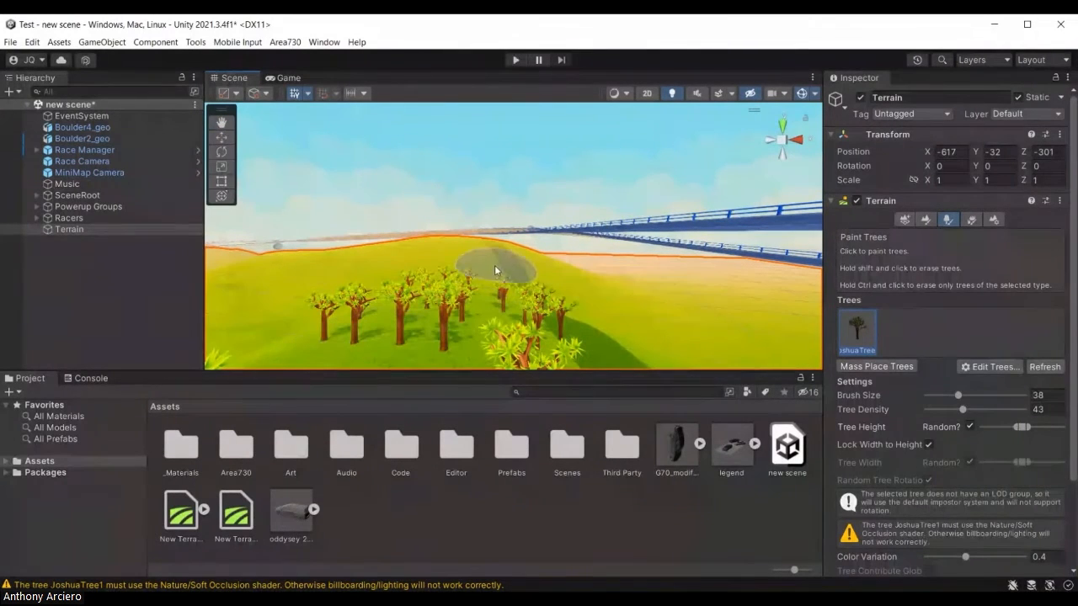
key(w)
right_drag(527, 285, 543, 271)
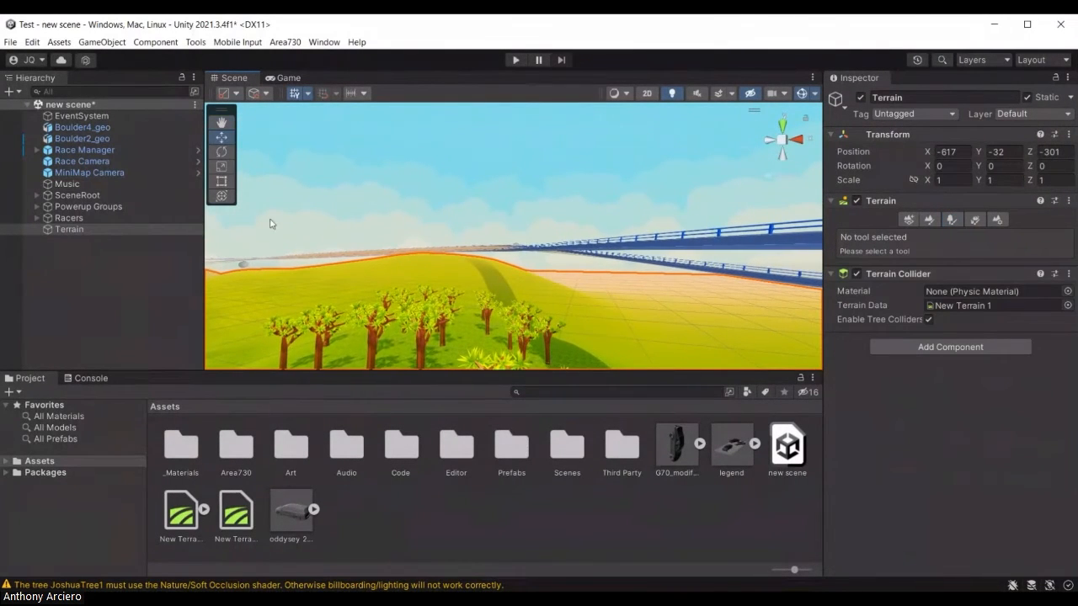
Step: Reactivate Paint Trees and paint a band of Joshua trees along the grassy slope beside the road
click(951, 219)
mouse_move(631, 199)
right_down()
mouse_move(584, 233)
mouse_move(519, 315)
right_up()
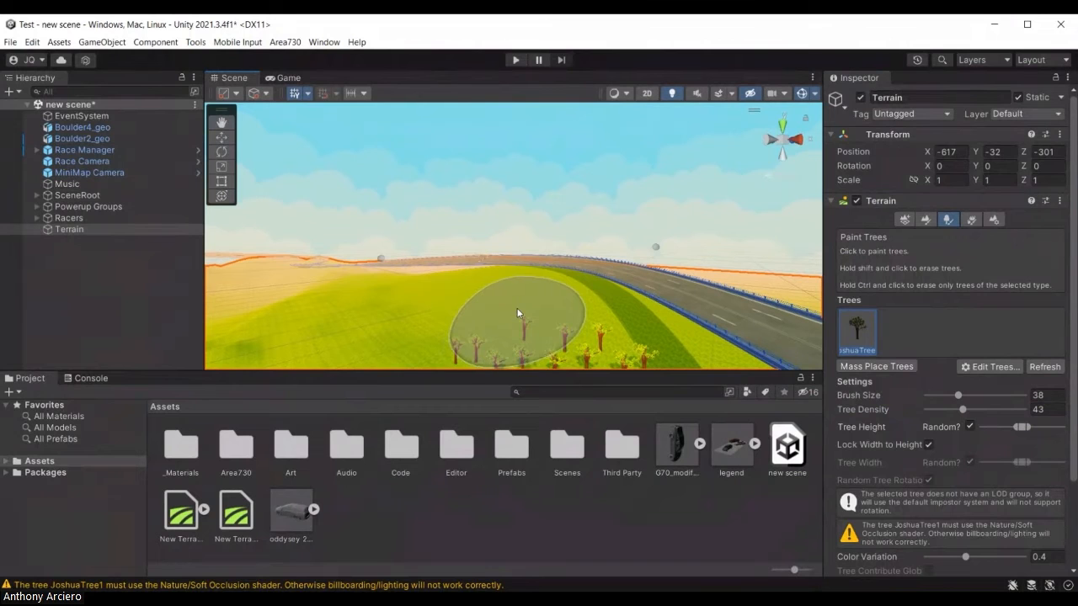
mouse_move(556, 305)
right_down()
mouse_move(440, 303)
mouse_move(379, 281)
mouse_move(392, 258)
mouse_move(335, 307)
mouse_move(510, 266)
mouse_move(446, 270)
mouse_move(435, 303)
mouse_move(574, 291)
mouse_move(556, 275)
right_up()
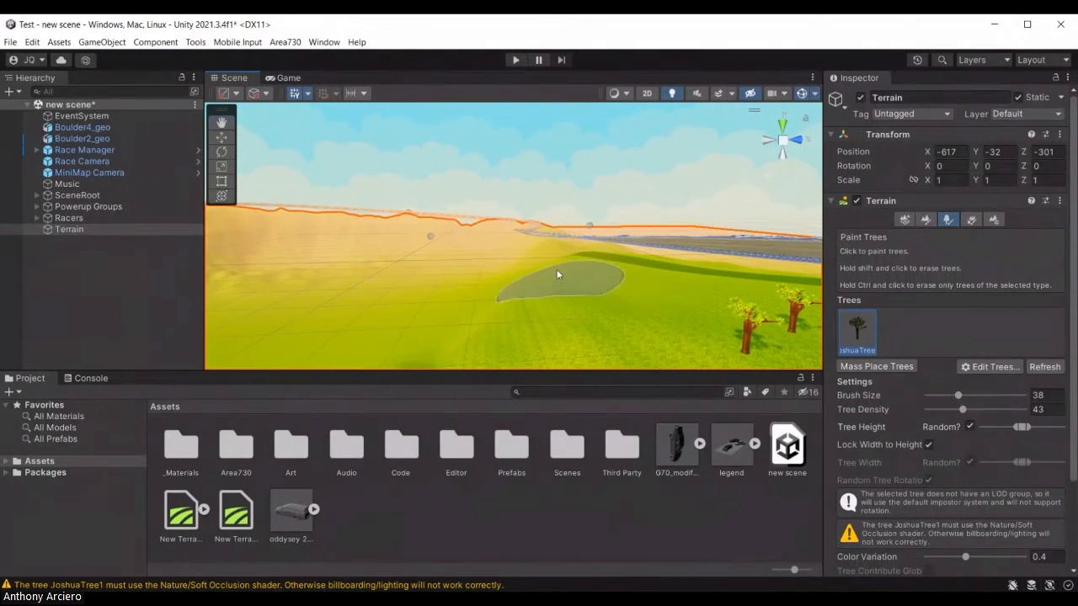
mouse_move(563, 286)
mouse_down()
mouse_move(574, 296)
mouse_move(676, 296)
mouse_up()
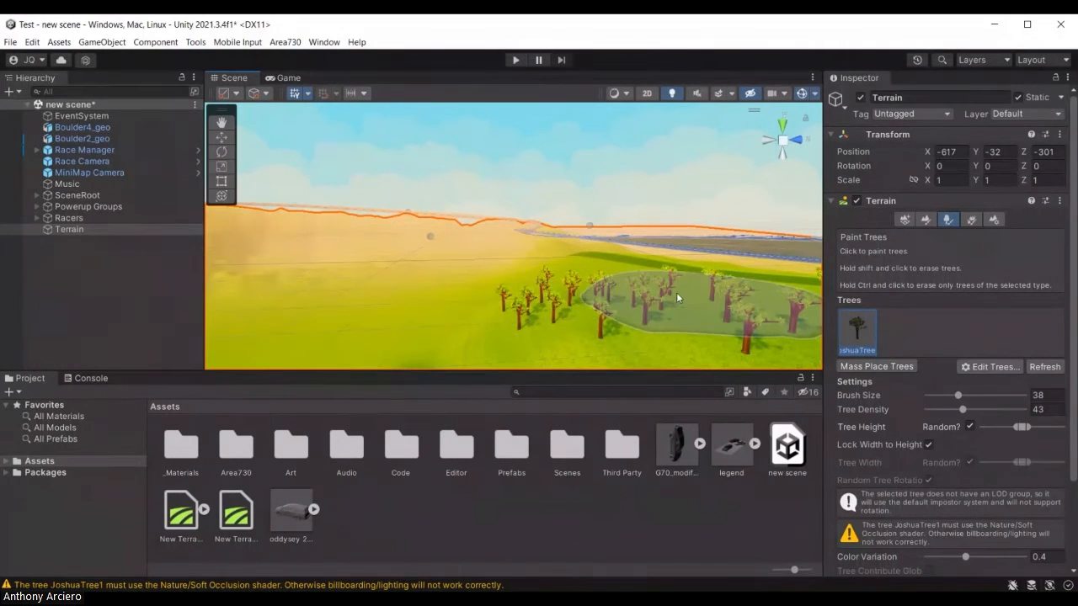
Step: Extend the roadside Joshua trees across the bare, shaded stretch of grass next to the track with Paint Trees
mouse_move(581, 279)
right_down()
mouse_move(576, 268)
mouse_move(593, 270)
mouse_move(579, 287)
mouse_move(536, 295)
right_up()
key(w)
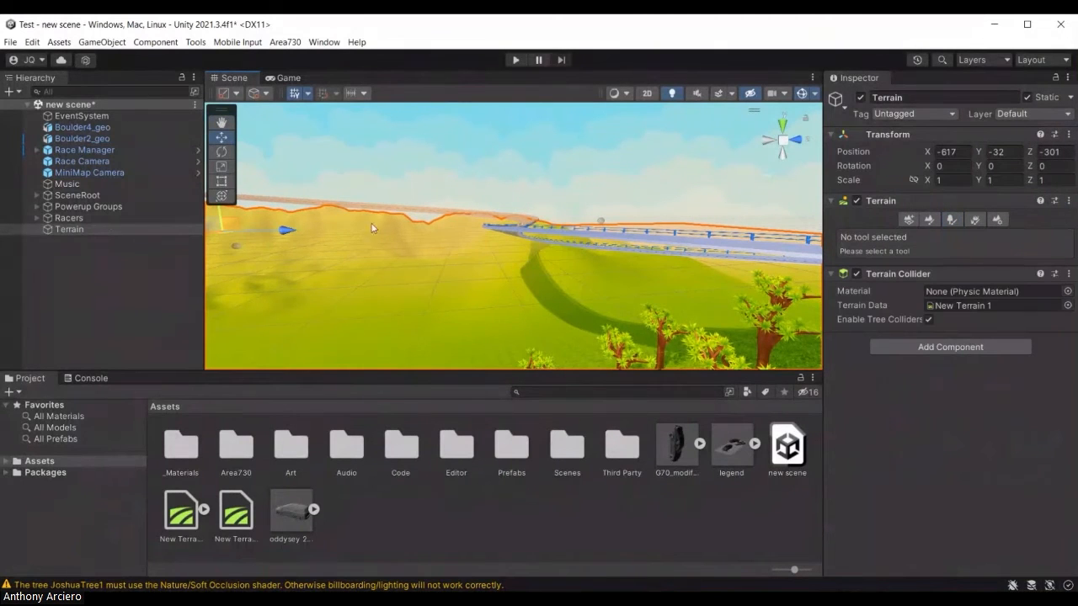
click(952, 220)
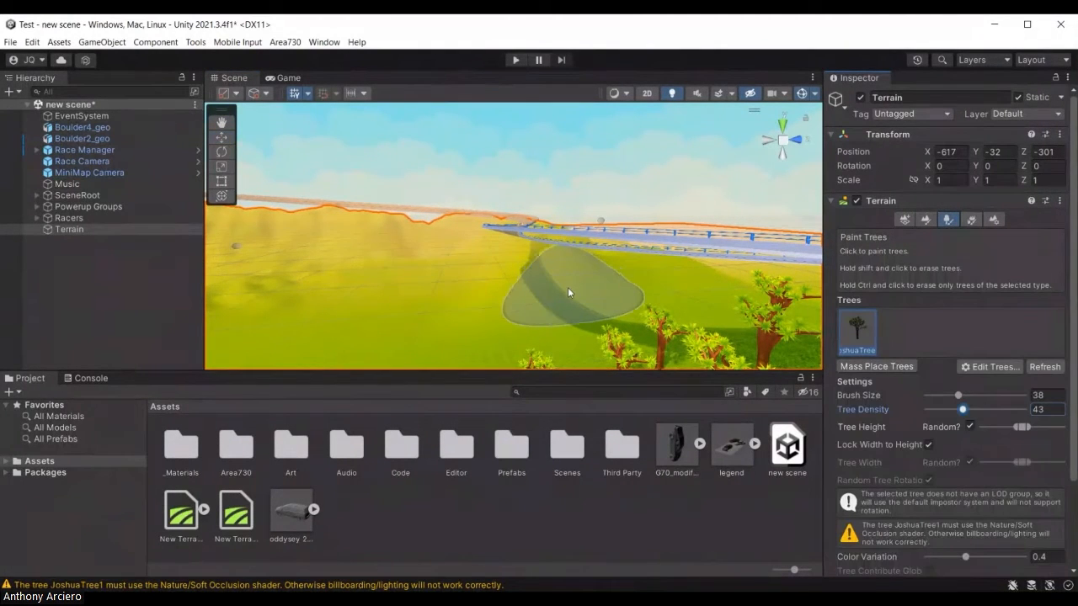
drag(568, 287, 562, 298)
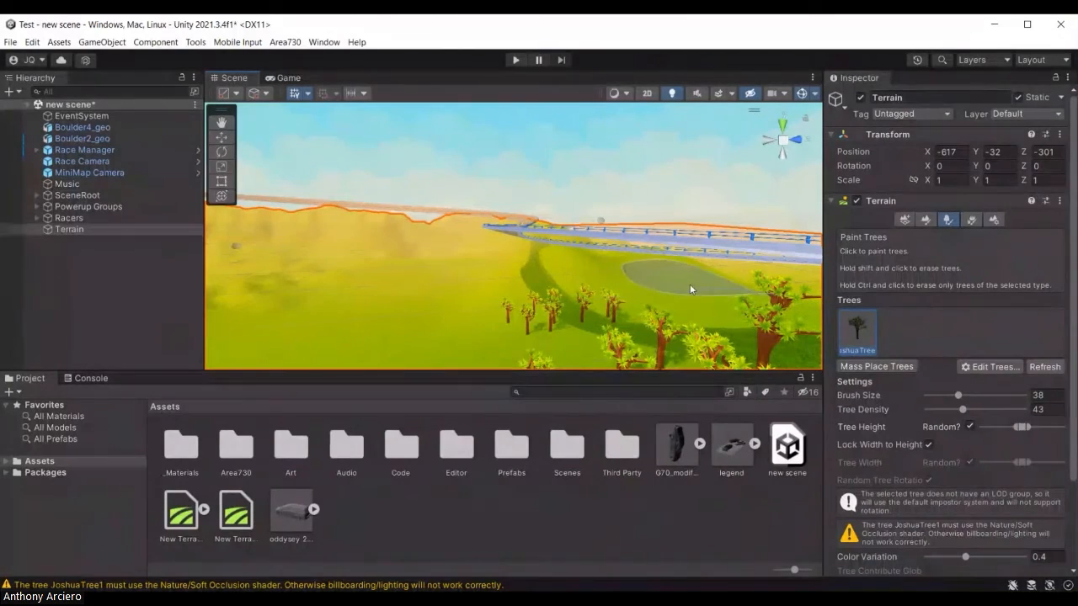
click(680, 298)
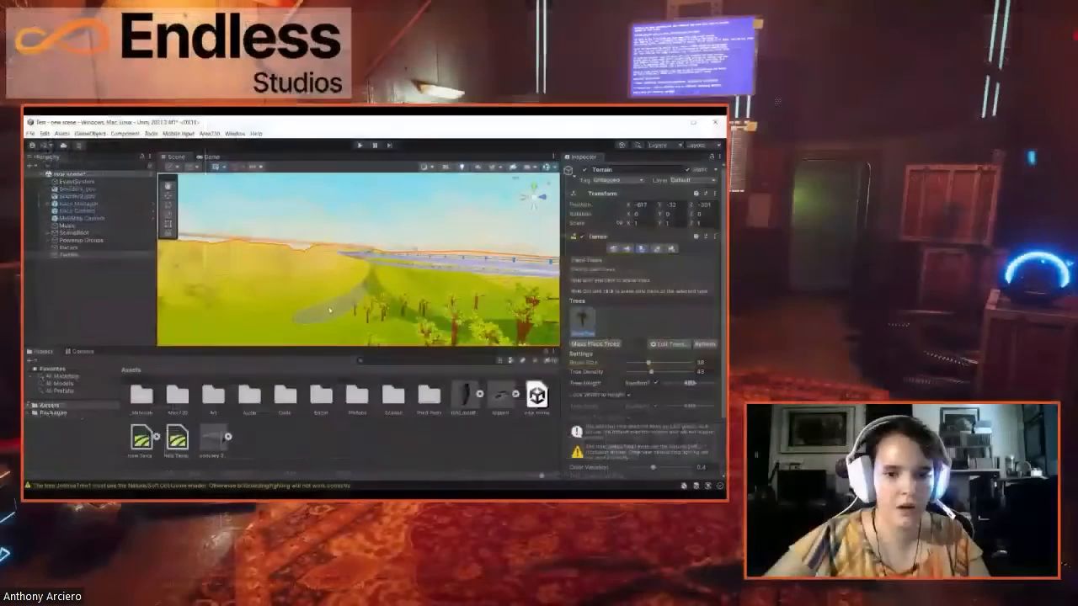
click(459, 336)
Step: Examine the tree coverage along the curved road and across the surrounding hills, keeping Paint Trees active
mouse_move(323, 325)
right_down()
mouse_move(344, 274)
mouse_move(389, 300)
mouse_move(395, 278)
mouse_move(413, 295)
right_up()
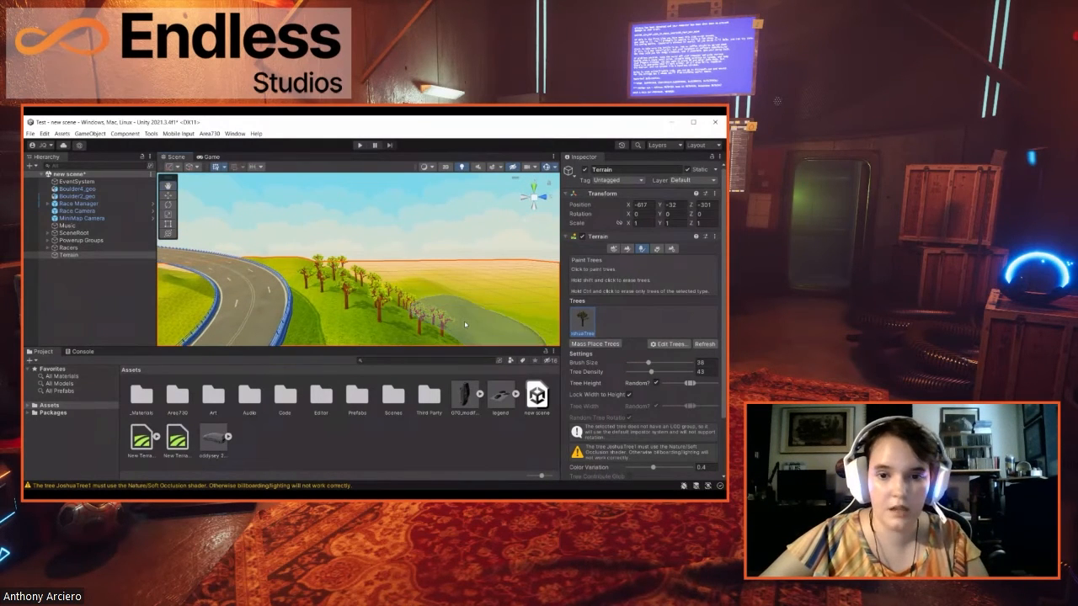
mouse_move(467, 320)
right_down()
mouse_move(401, 301)
mouse_move(393, 281)
mouse_move(382, 310)
mouse_move(364, 300)
mouse_move(306, 310)
right_up()
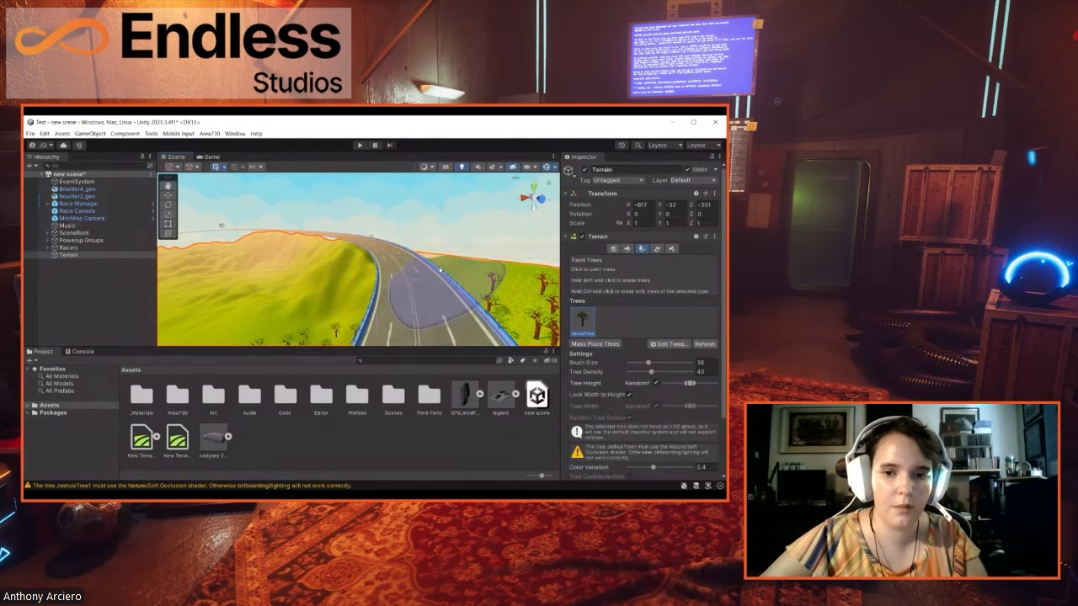
mouse_move(448, 279)
right_down()
mouse_move(490, 252)
mouse_move(310, 297)
right_up()
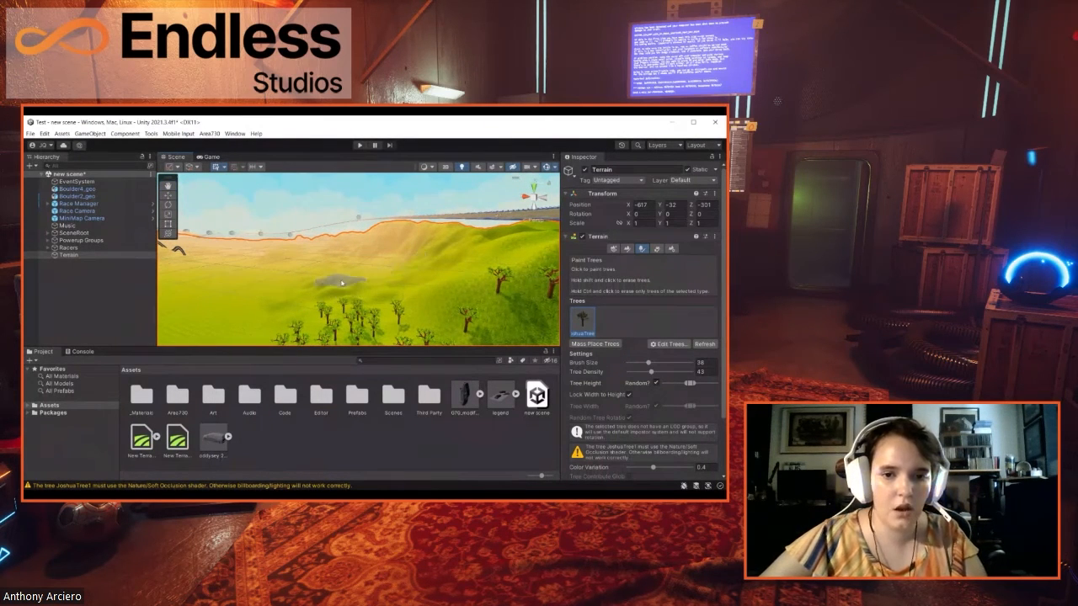
right_drag(386, 282, 400, 278)
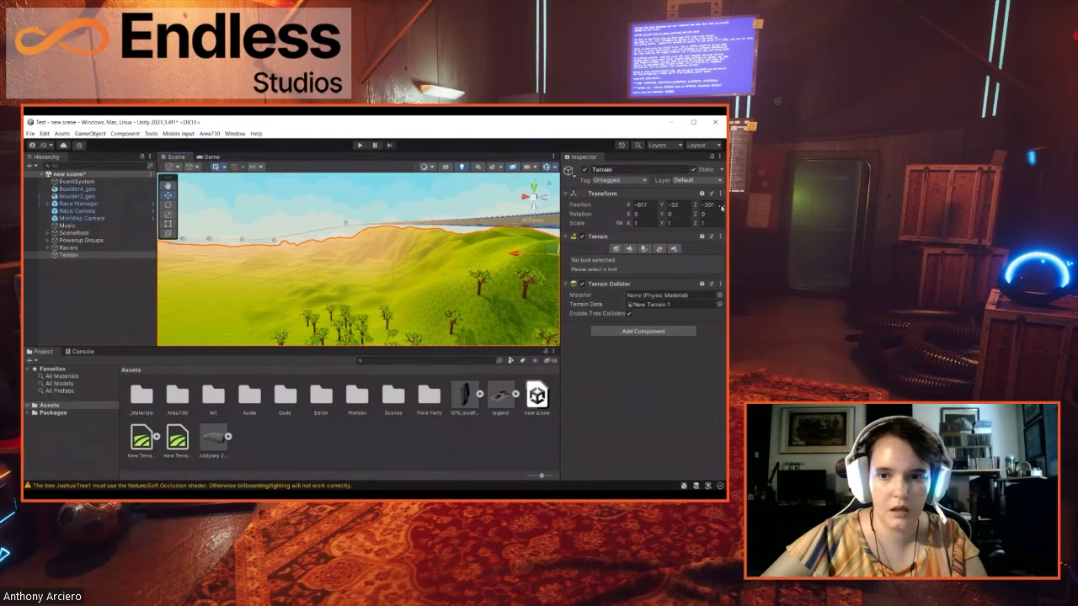
click(644, 249)
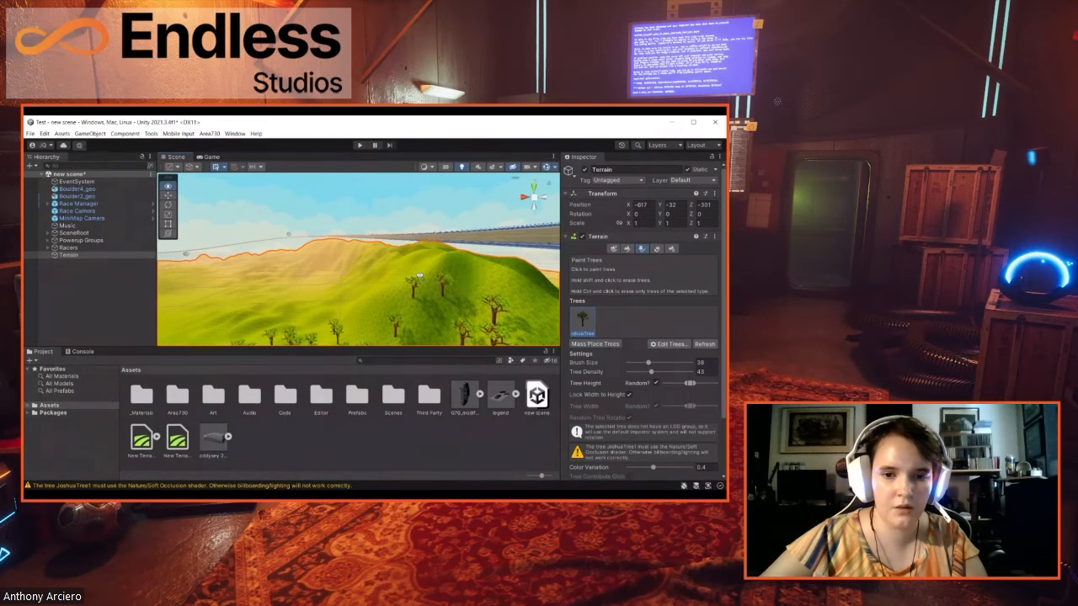
mouse_move(403, 279)
right_down()
mouse_move(431, 230)
mouse_move(386, 275)
mouse_move(361, 281)
mouse_move(277, 266)
right_up()
right_drag(377, 296, 365, 289)
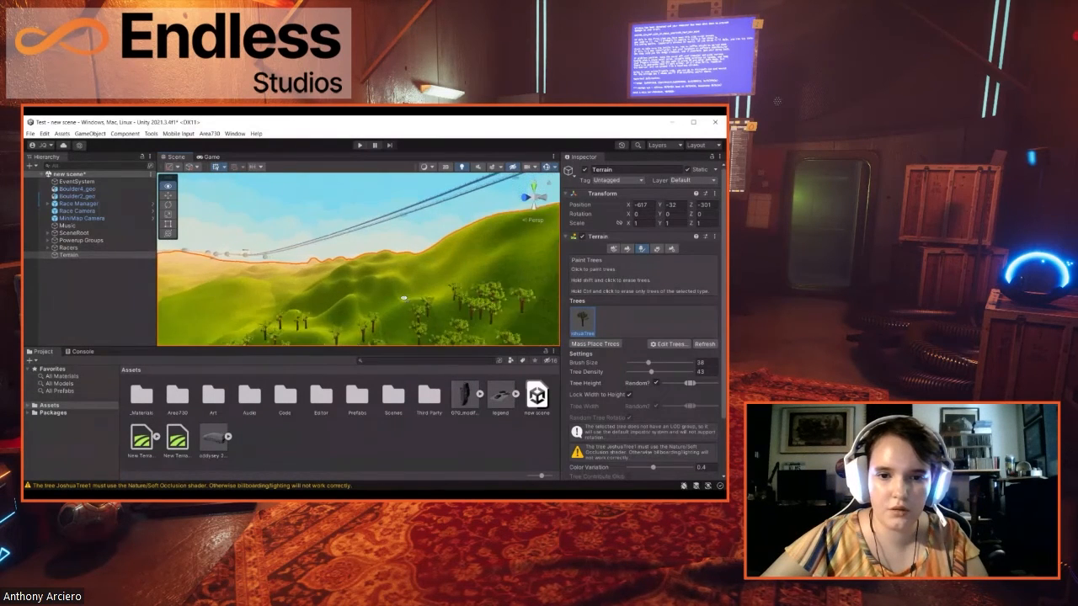
right_drag(456, 287, 425, 294)
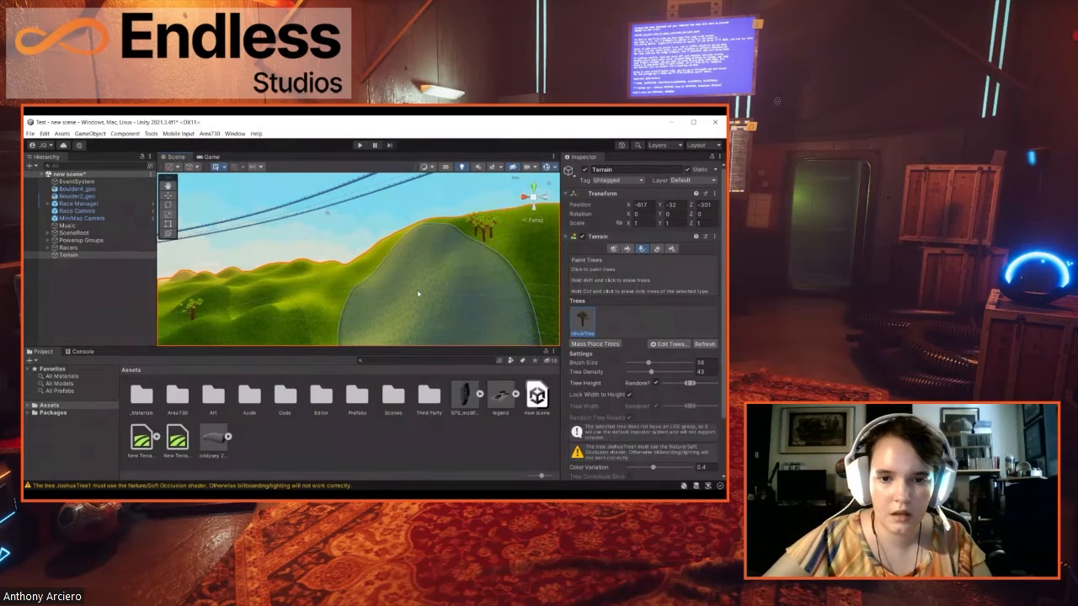
Step: Erase the dense patch of Joshua trees on the grassy hillside and repaint Joshua trees more sparsely across the same slope
mouse_move(367, 311)
right_down()
mouse_move(301, 294)
mouse_move(280, 306)
mouse_move(343, 311)
right_up()
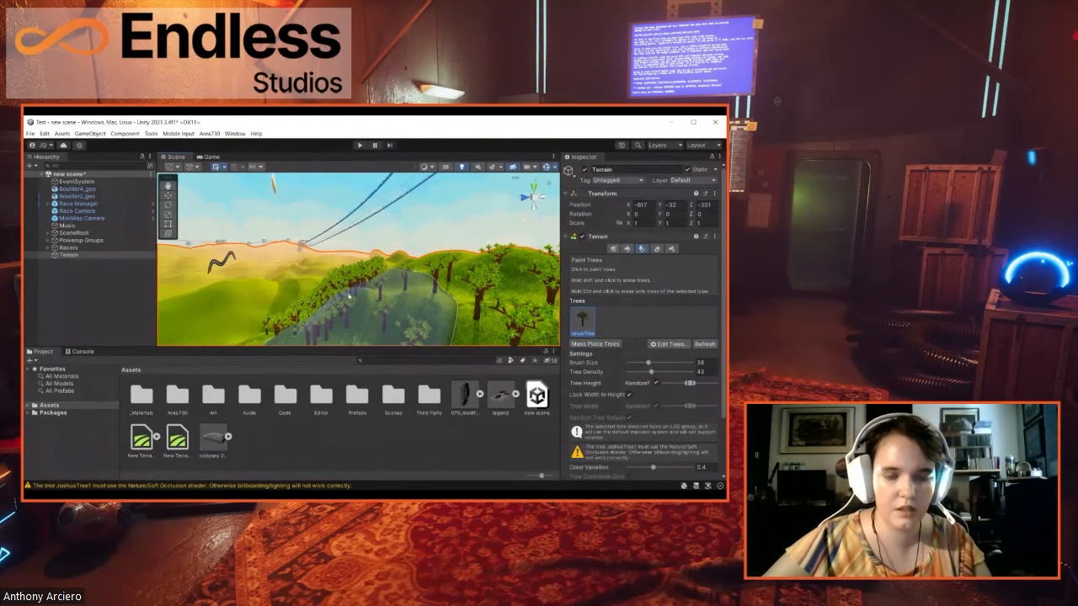
mouse_move(377, 296)
right_down()
mouse_move(345, 295)
mouse_move(404, 312)
mouse_move(375, 294)
right_up()
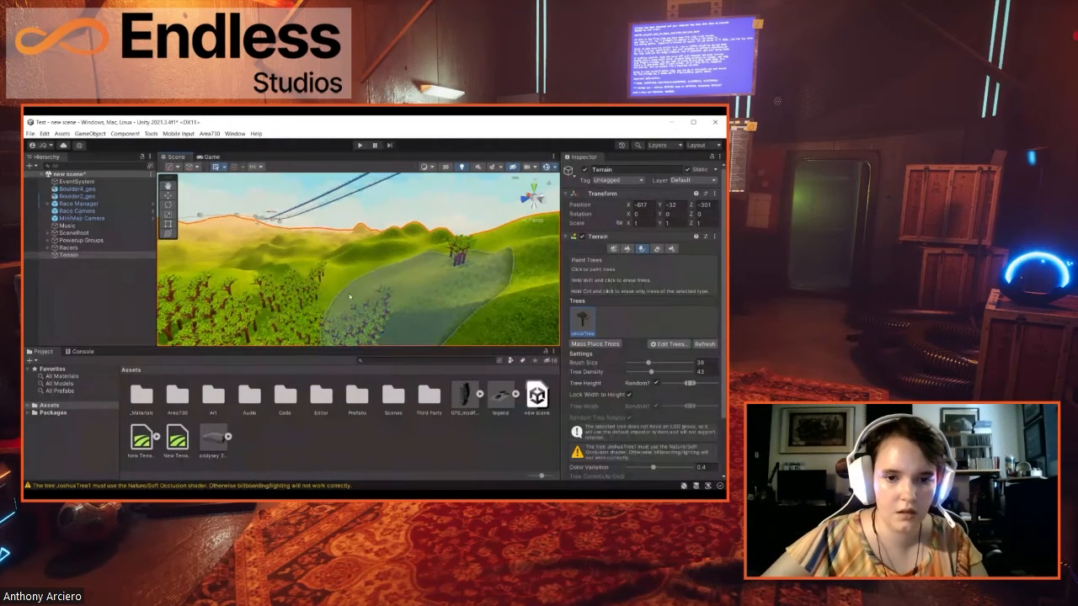
shift+drag(290, 297, 265, 307)
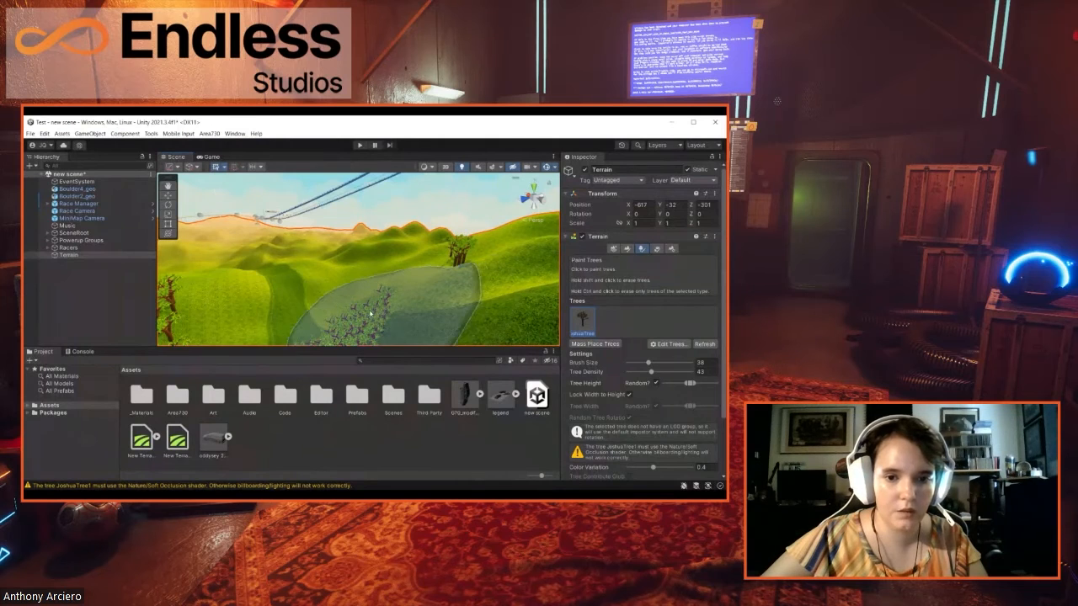
drag(274, 304, 396, 295)
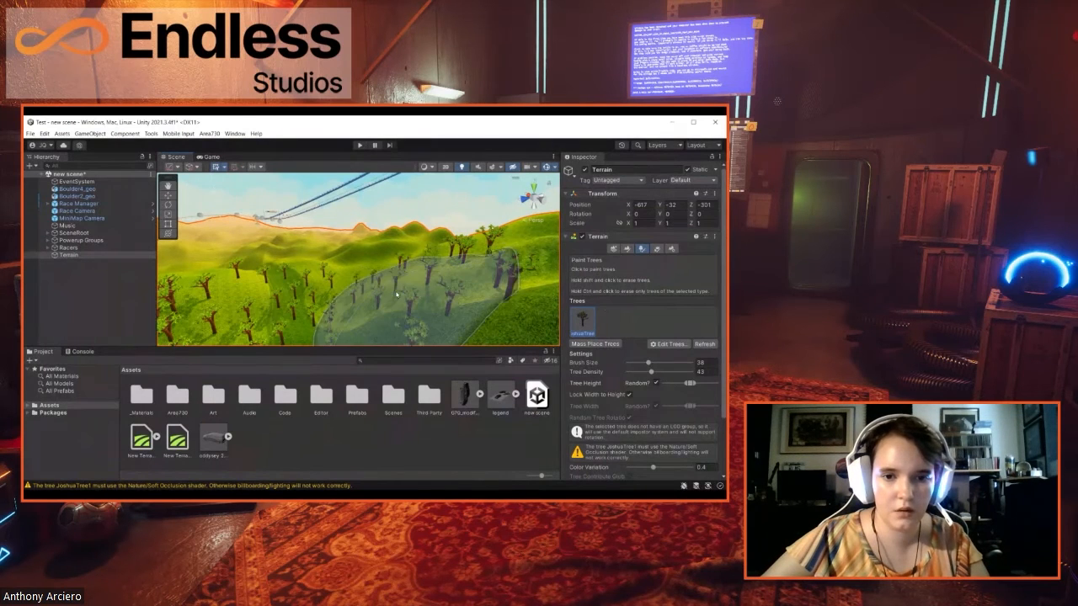
Step: Examine the hills and the blue-railed elevated track around the kart racer banner and the item boxes
right_drag(389, 267, 564, 286)
mouse_move(419, 288)
right_down()
mouse_move(388, 290)
mouse_move(455, 279)
mouse_move(419, 269)
mouse_move(442, 257)
mouse_move(391, 286)
right_up()
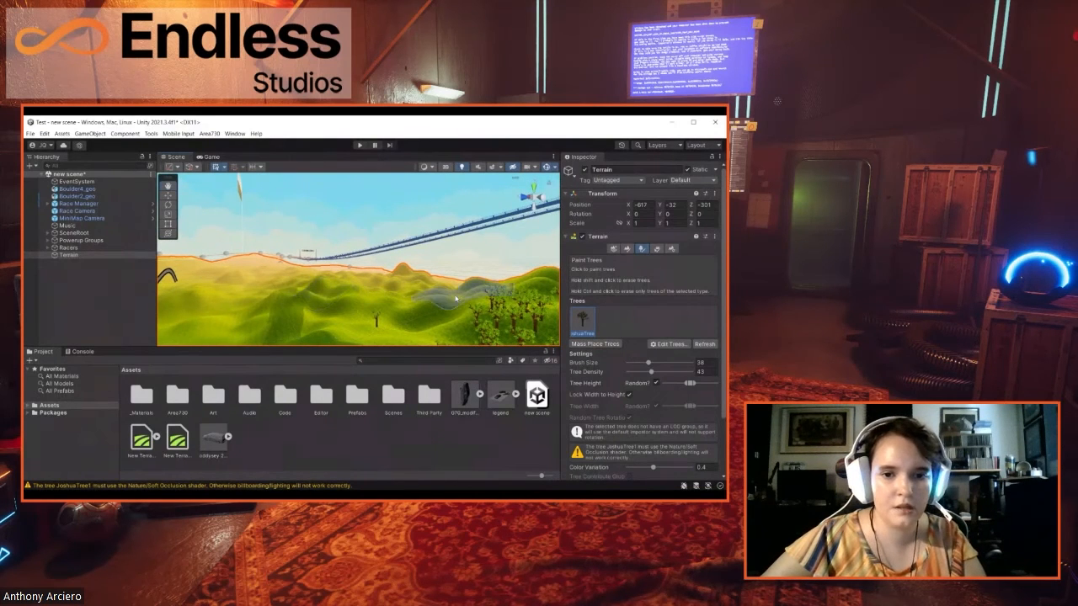
right_drag(446, 299, 381, 293)
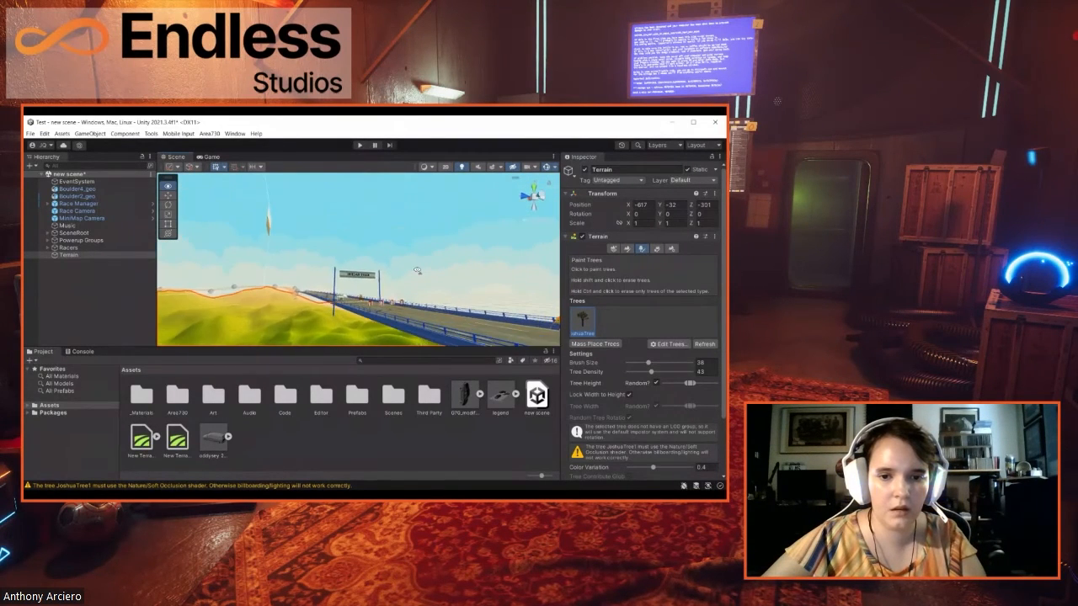
right_drag(447, 289, 440, 300)
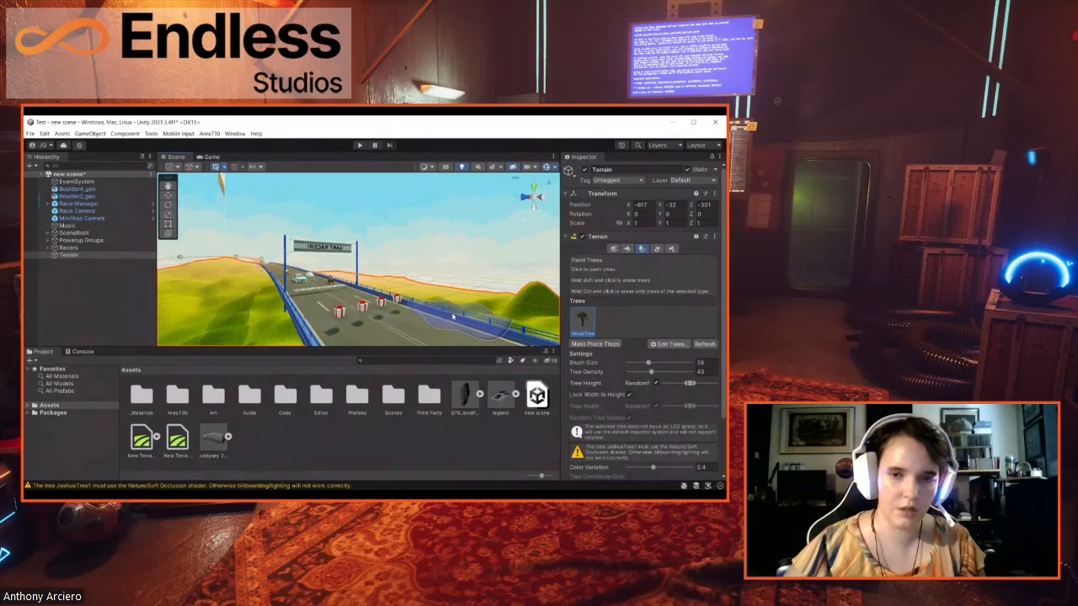
right_drag(437, 308, 383, 300)
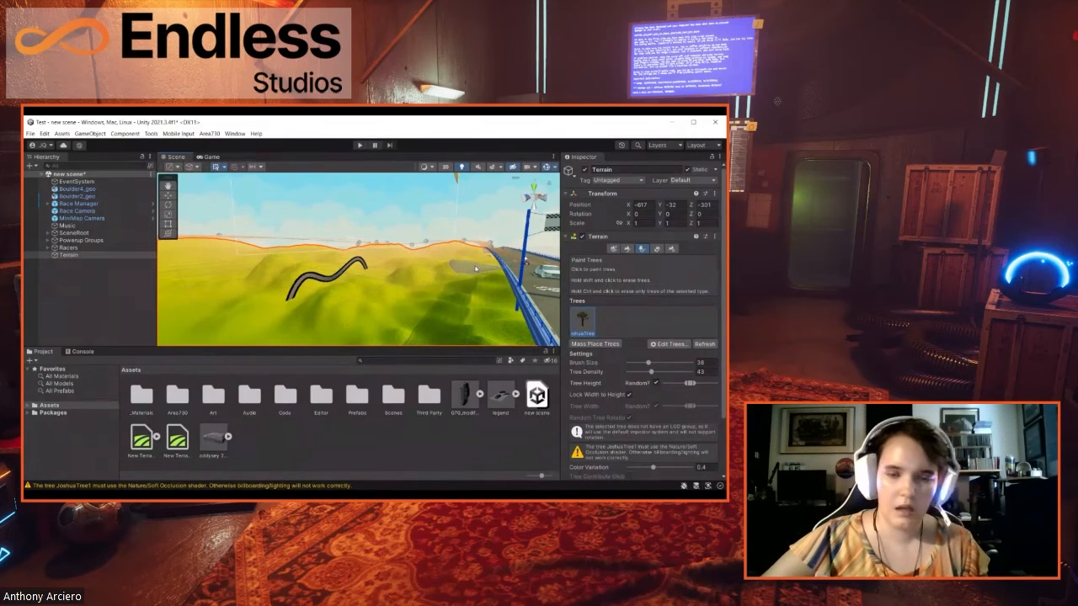
right_drag(335, 274, 481, 308)
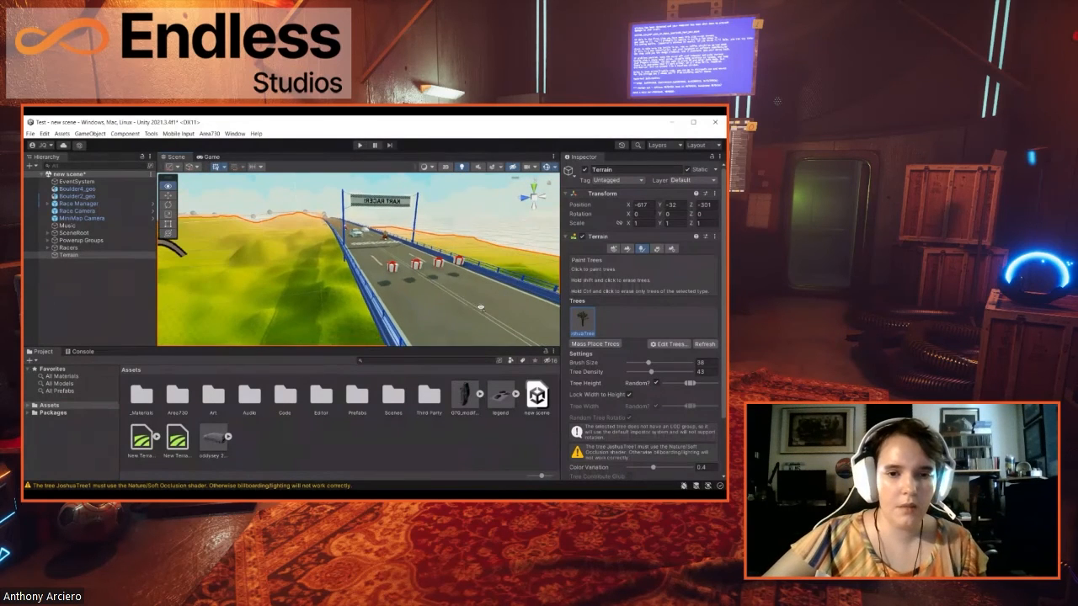
scroll(410, 293, down, 3)
scroll(407, 292, down, 3)
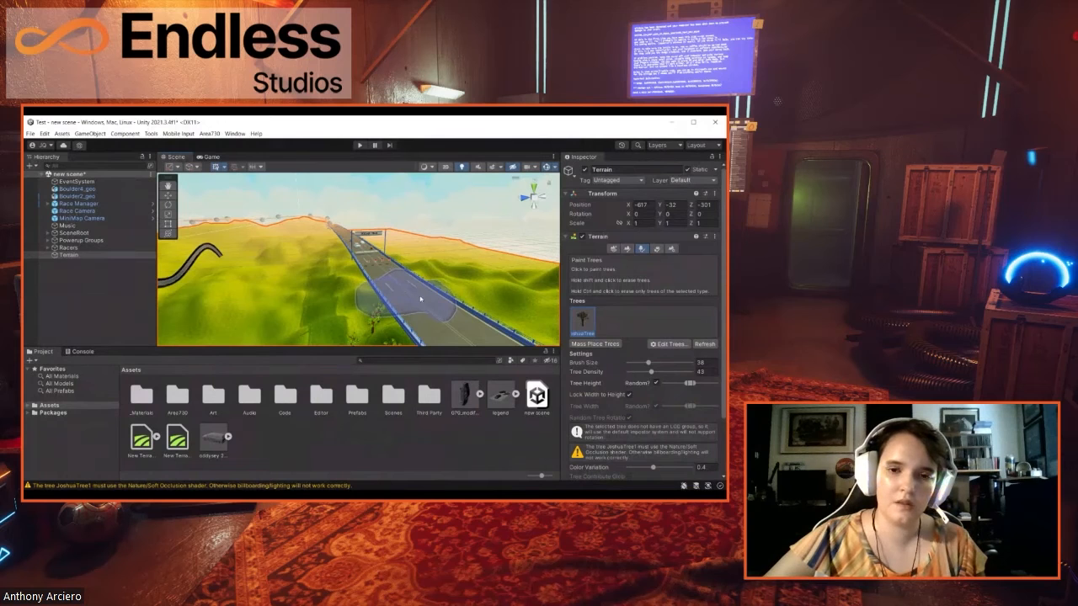
scroll(418, 299, up, 4)
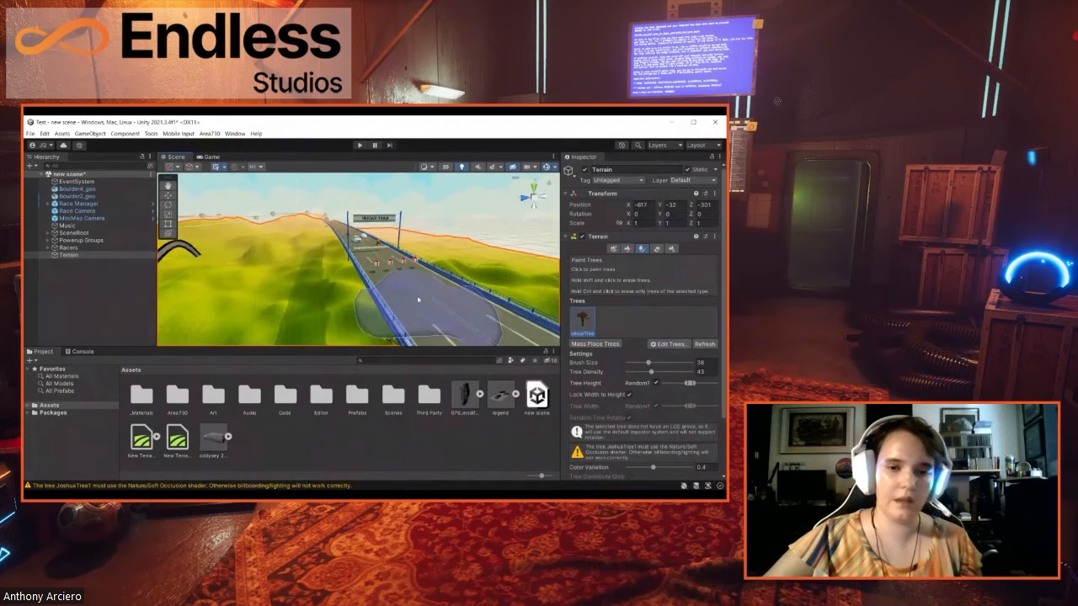